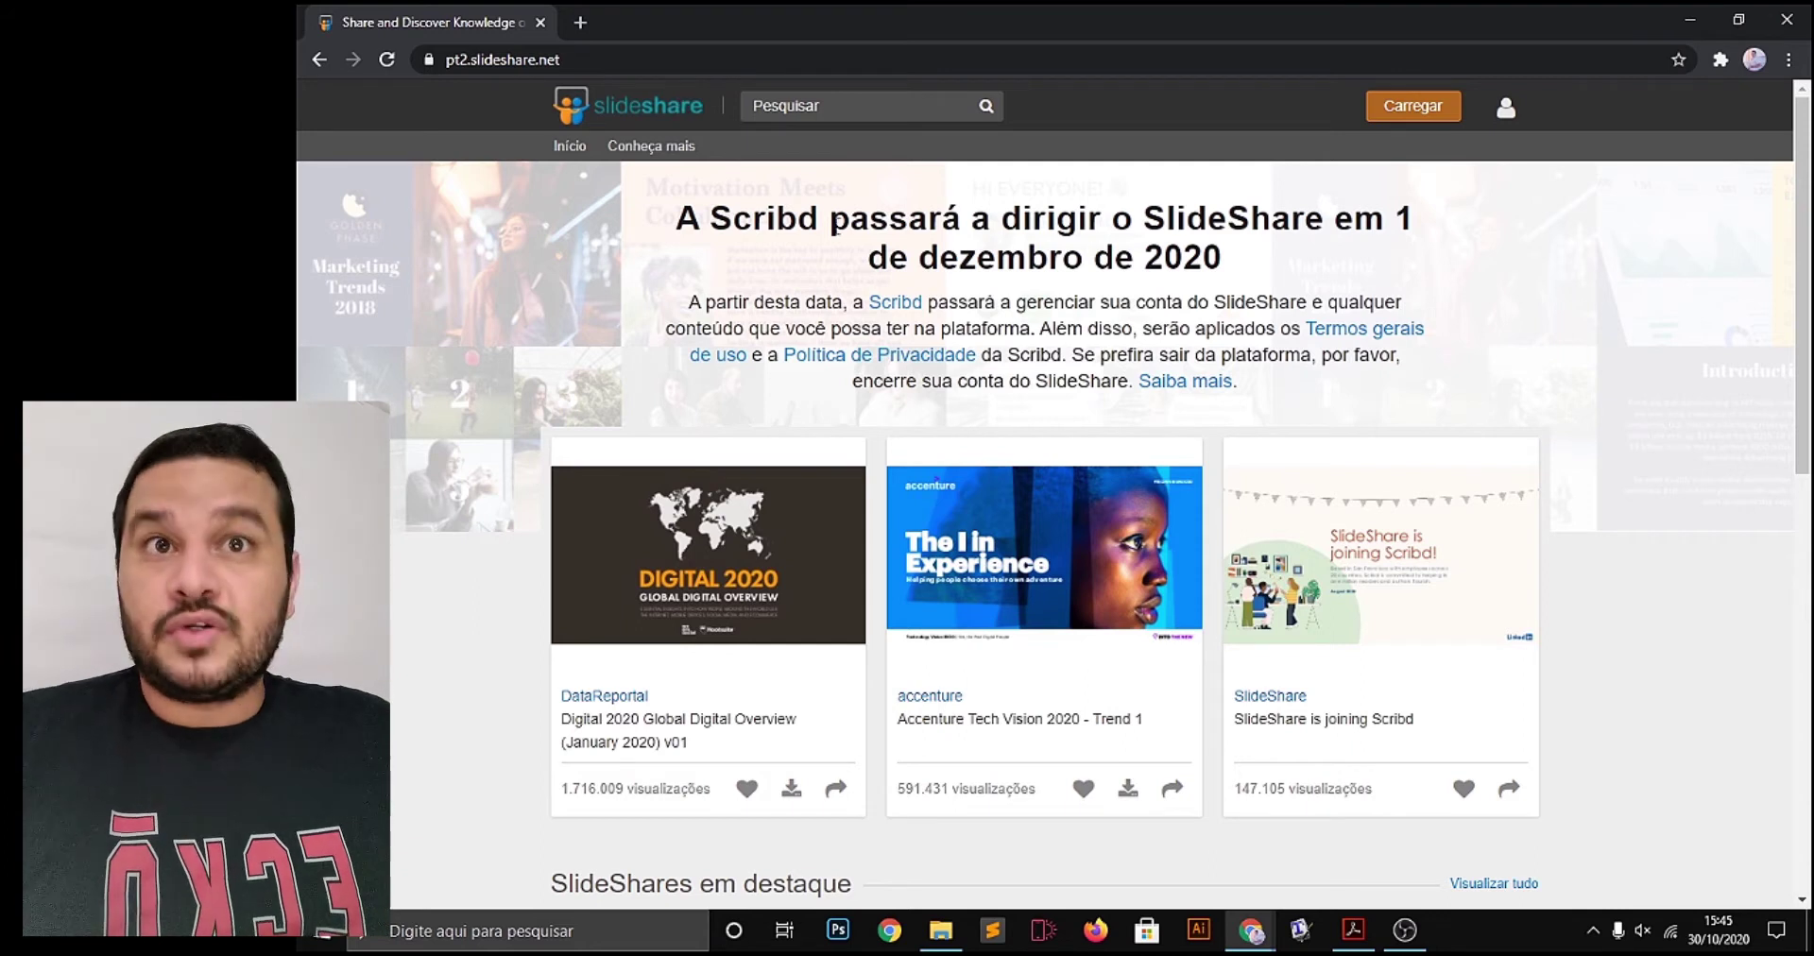
pyautogui.click(581, 25)
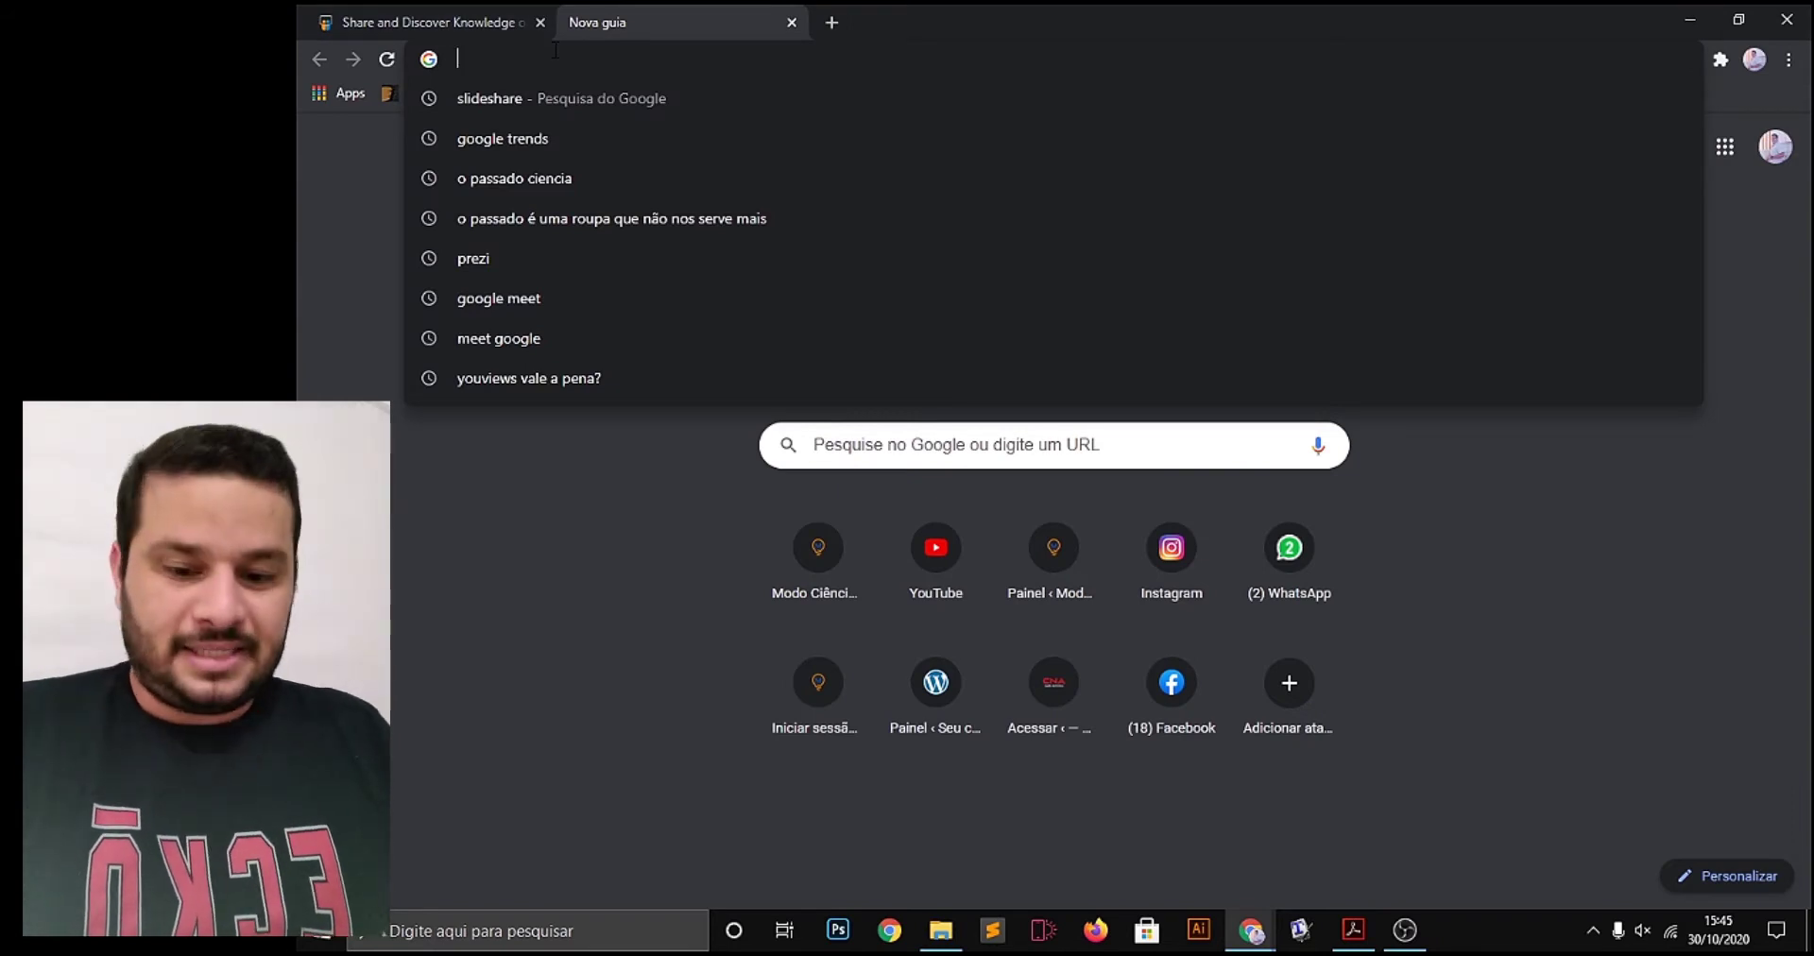
pyautogui.write('www.')
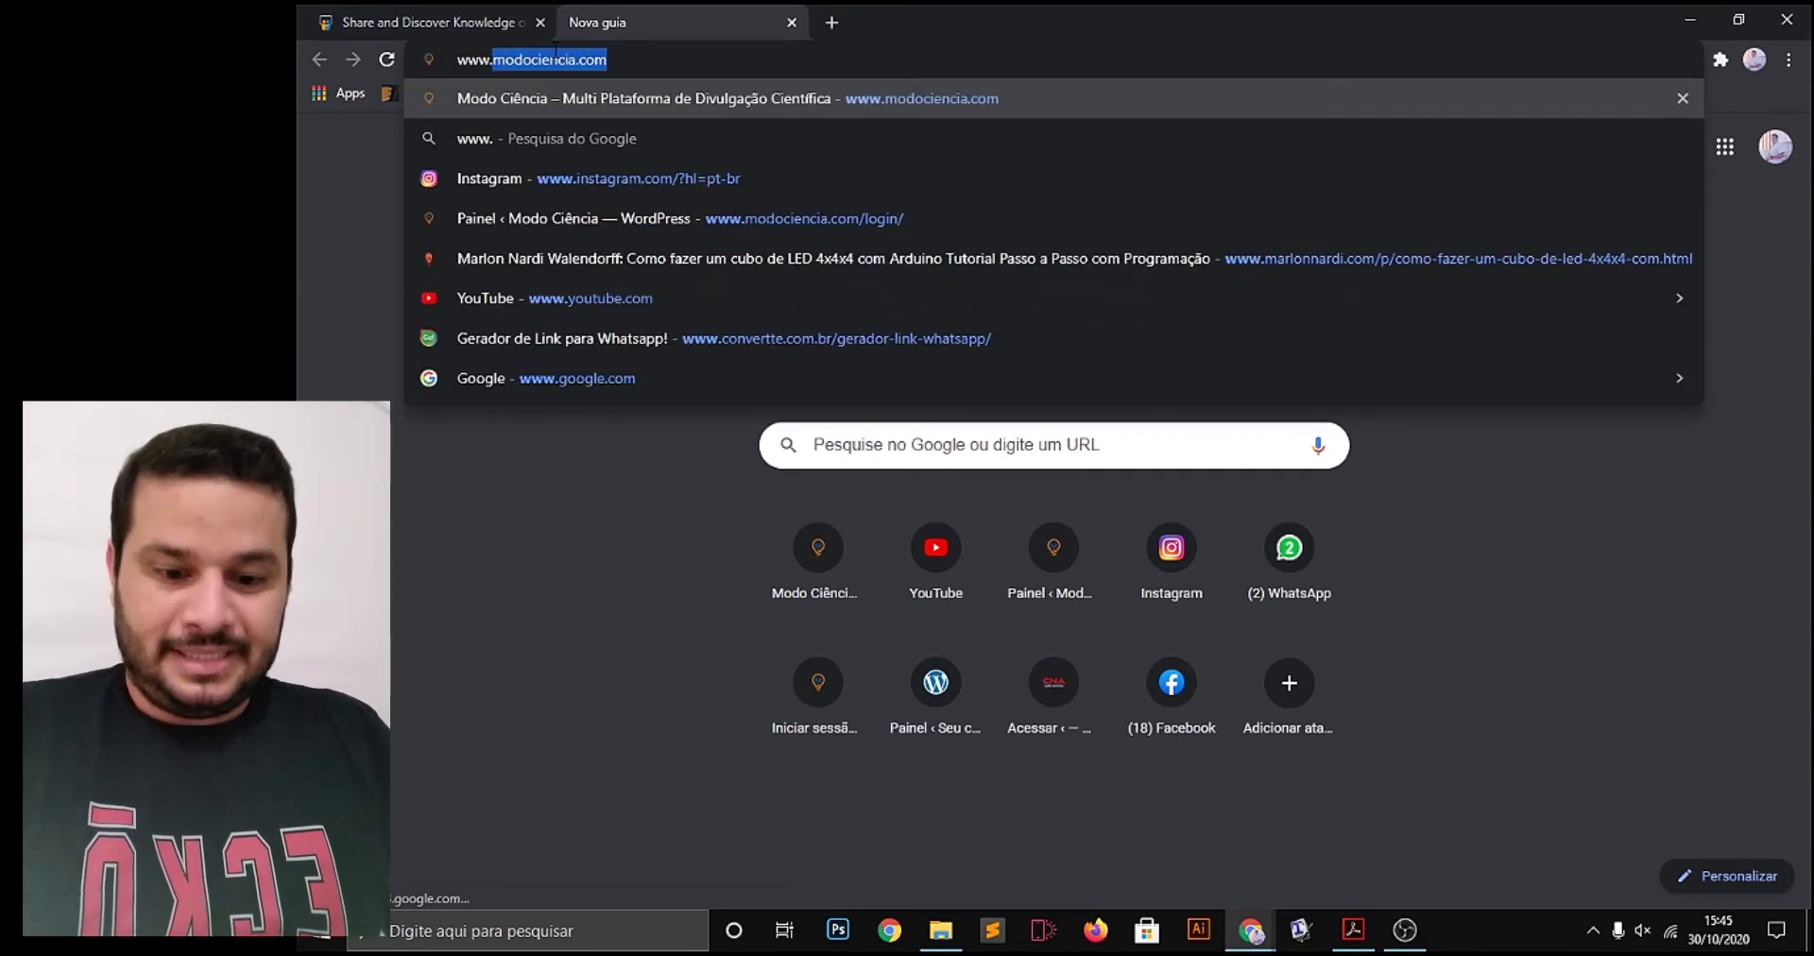
pyautogui.write('prezi.co')
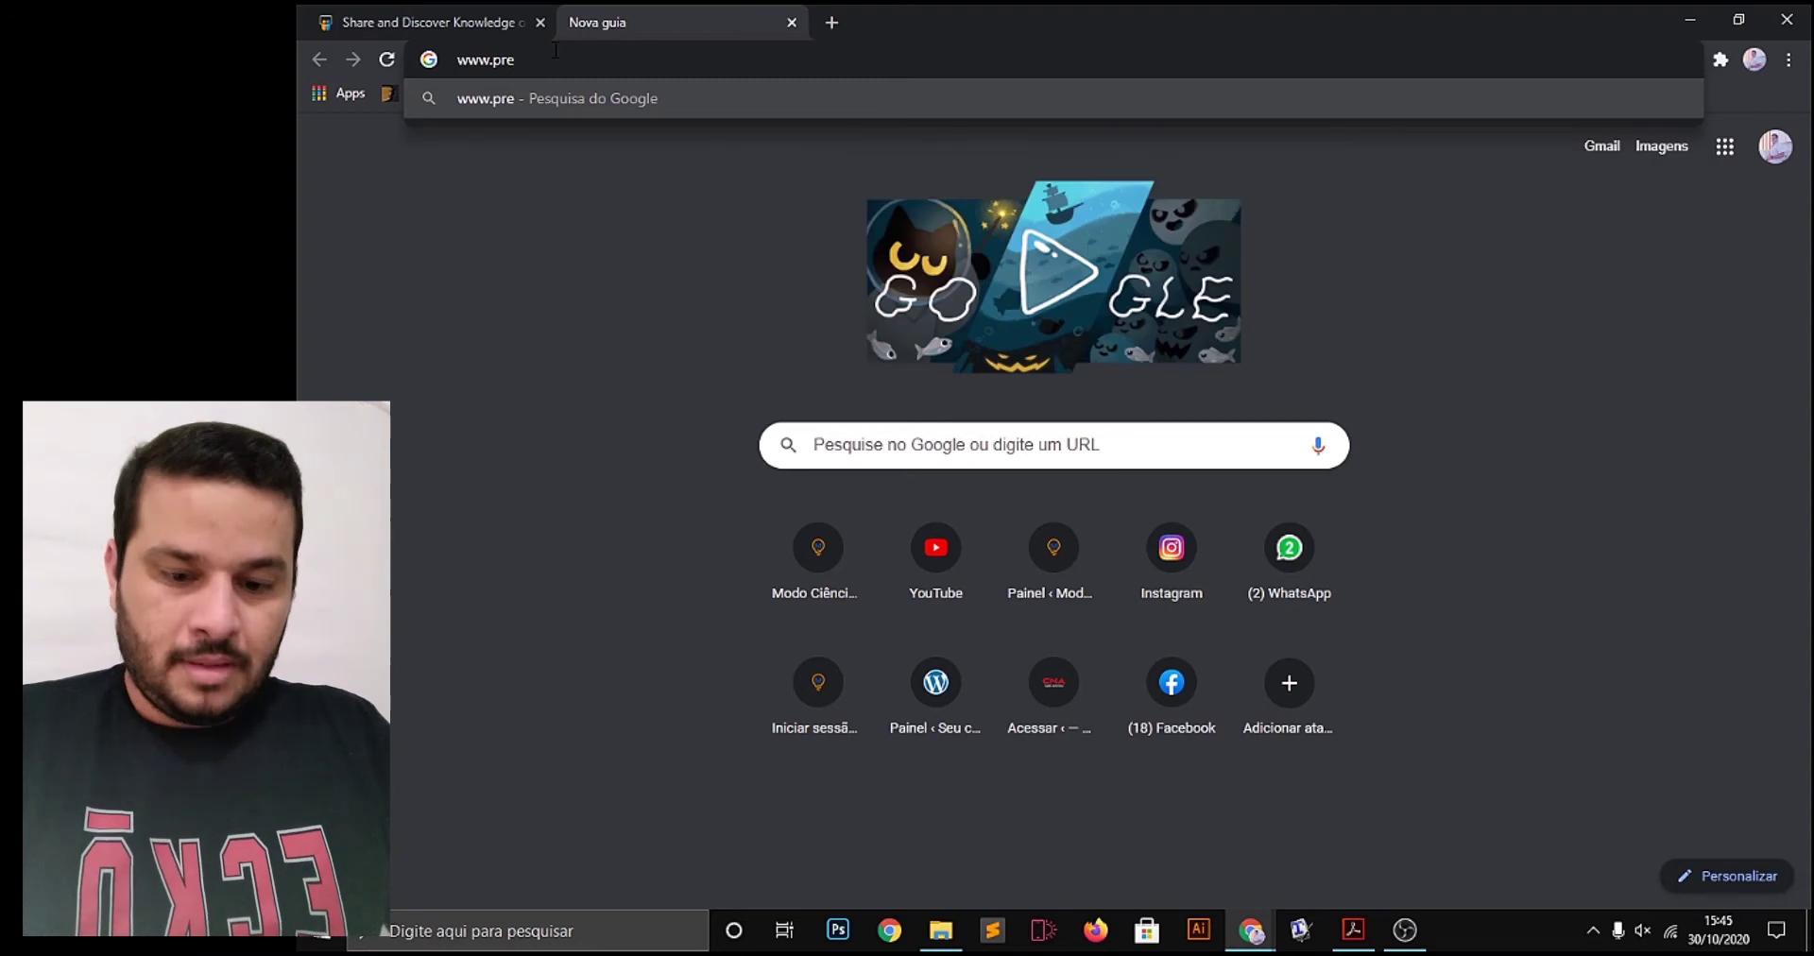
pyautogui.write('m')
pyautogui.press('Return')
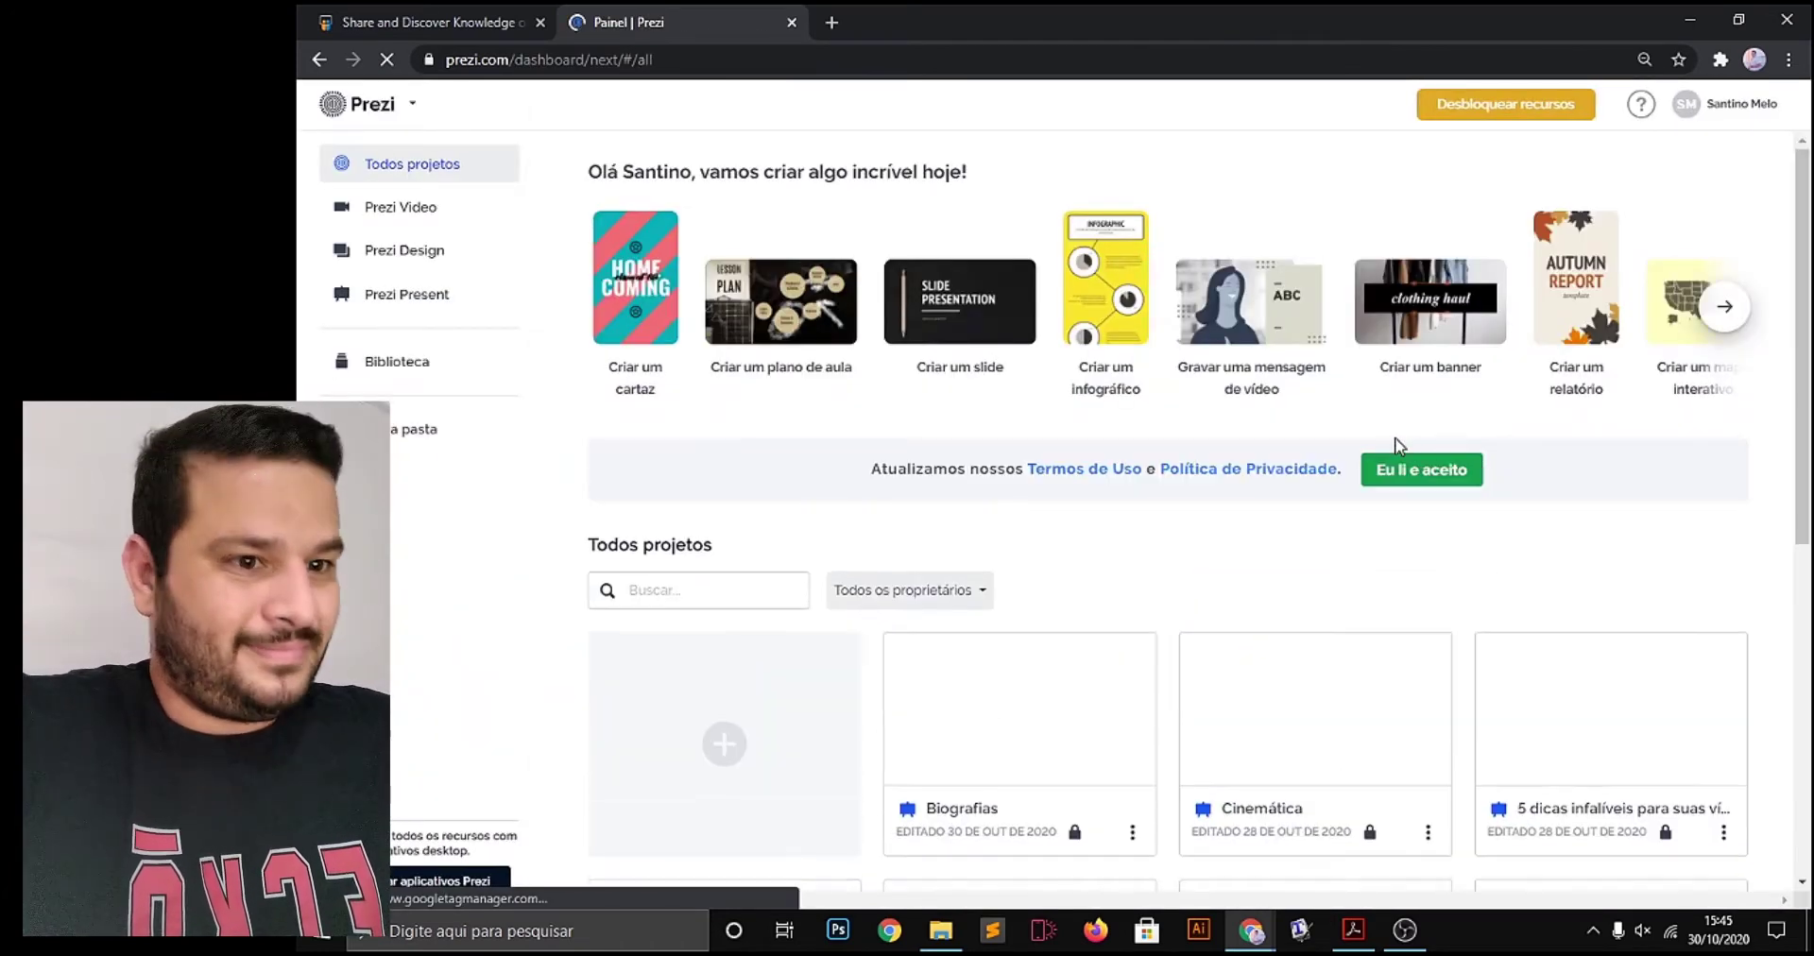
# Start a new presentation (Apresentação) from the Todos projetos area of the dashboard
pyautogui.scroll(-1, 1232, 561)
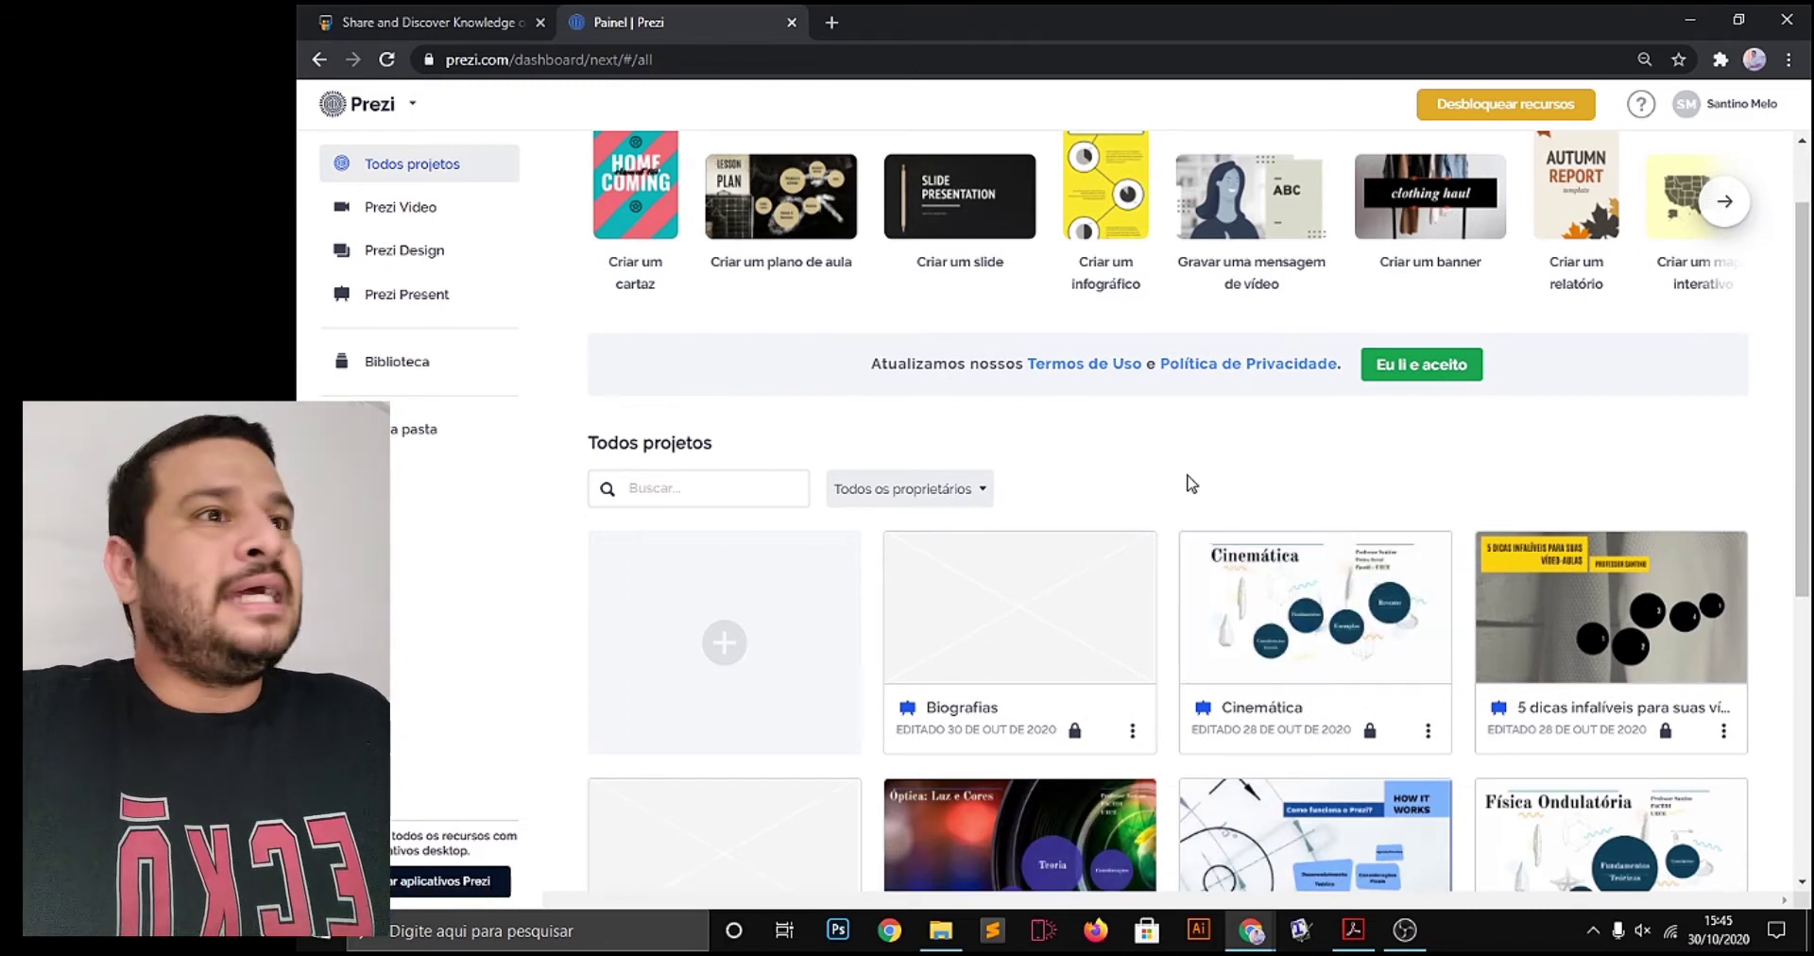
pyautogui.scroll(-3, 1123, 477)
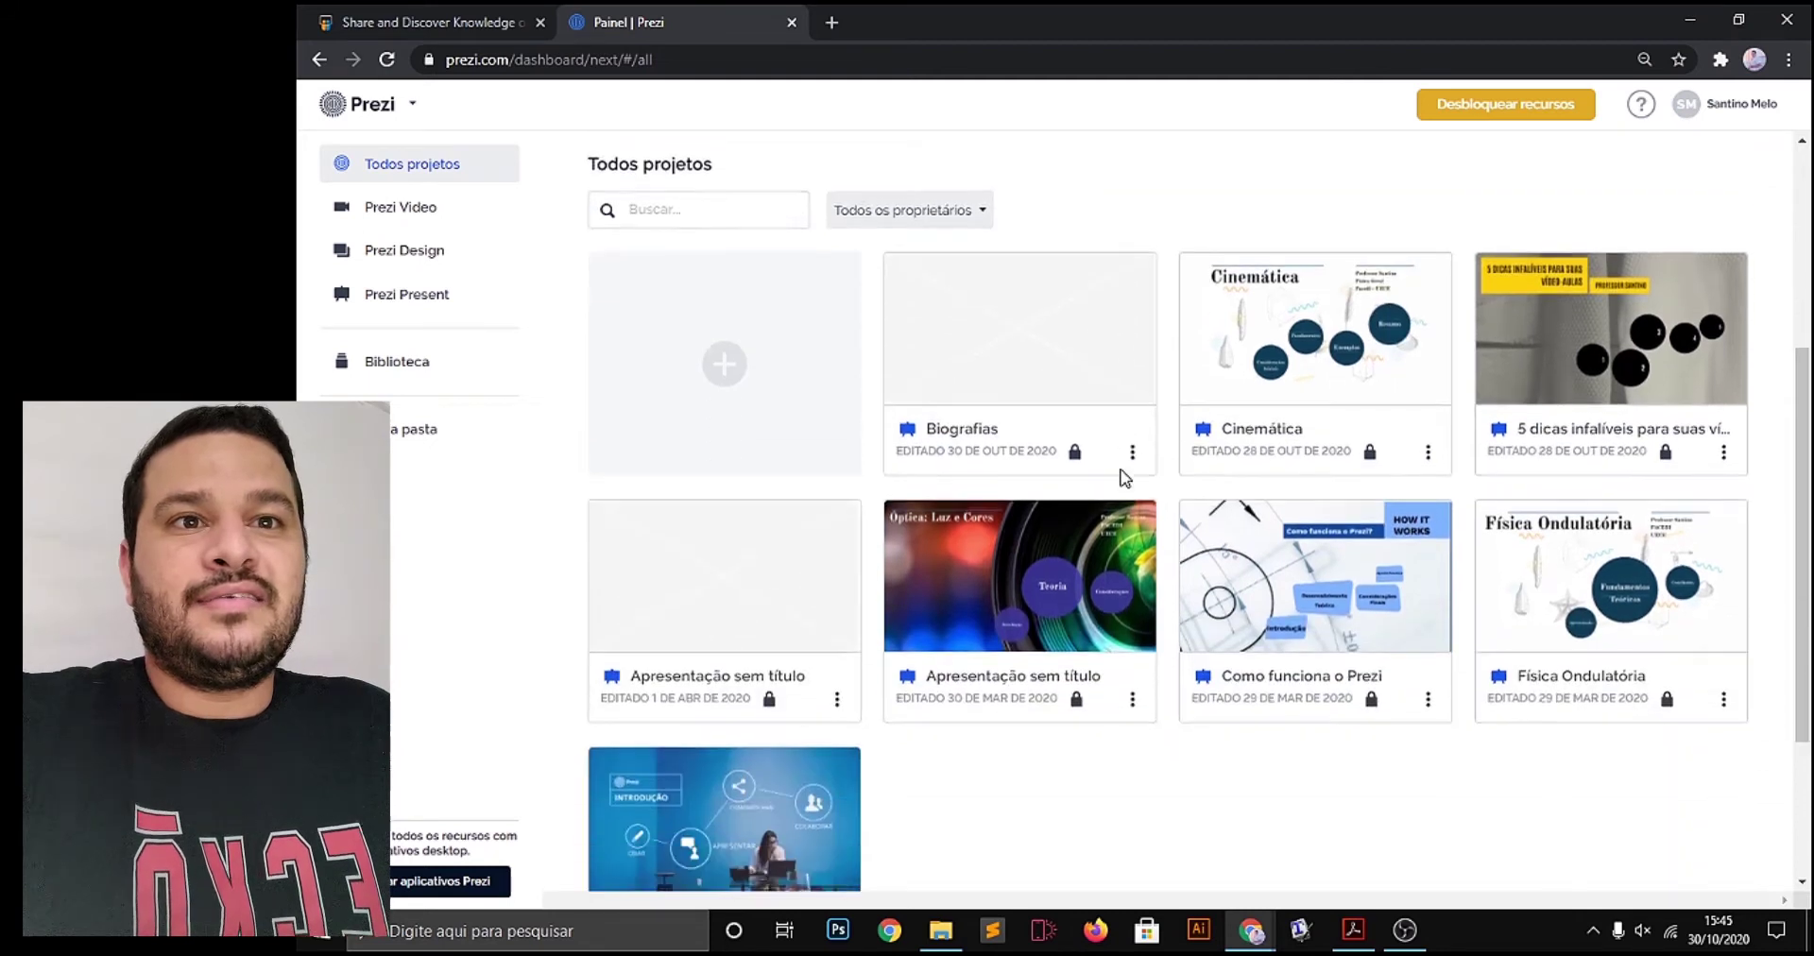
pyautogui.click(730, 344)
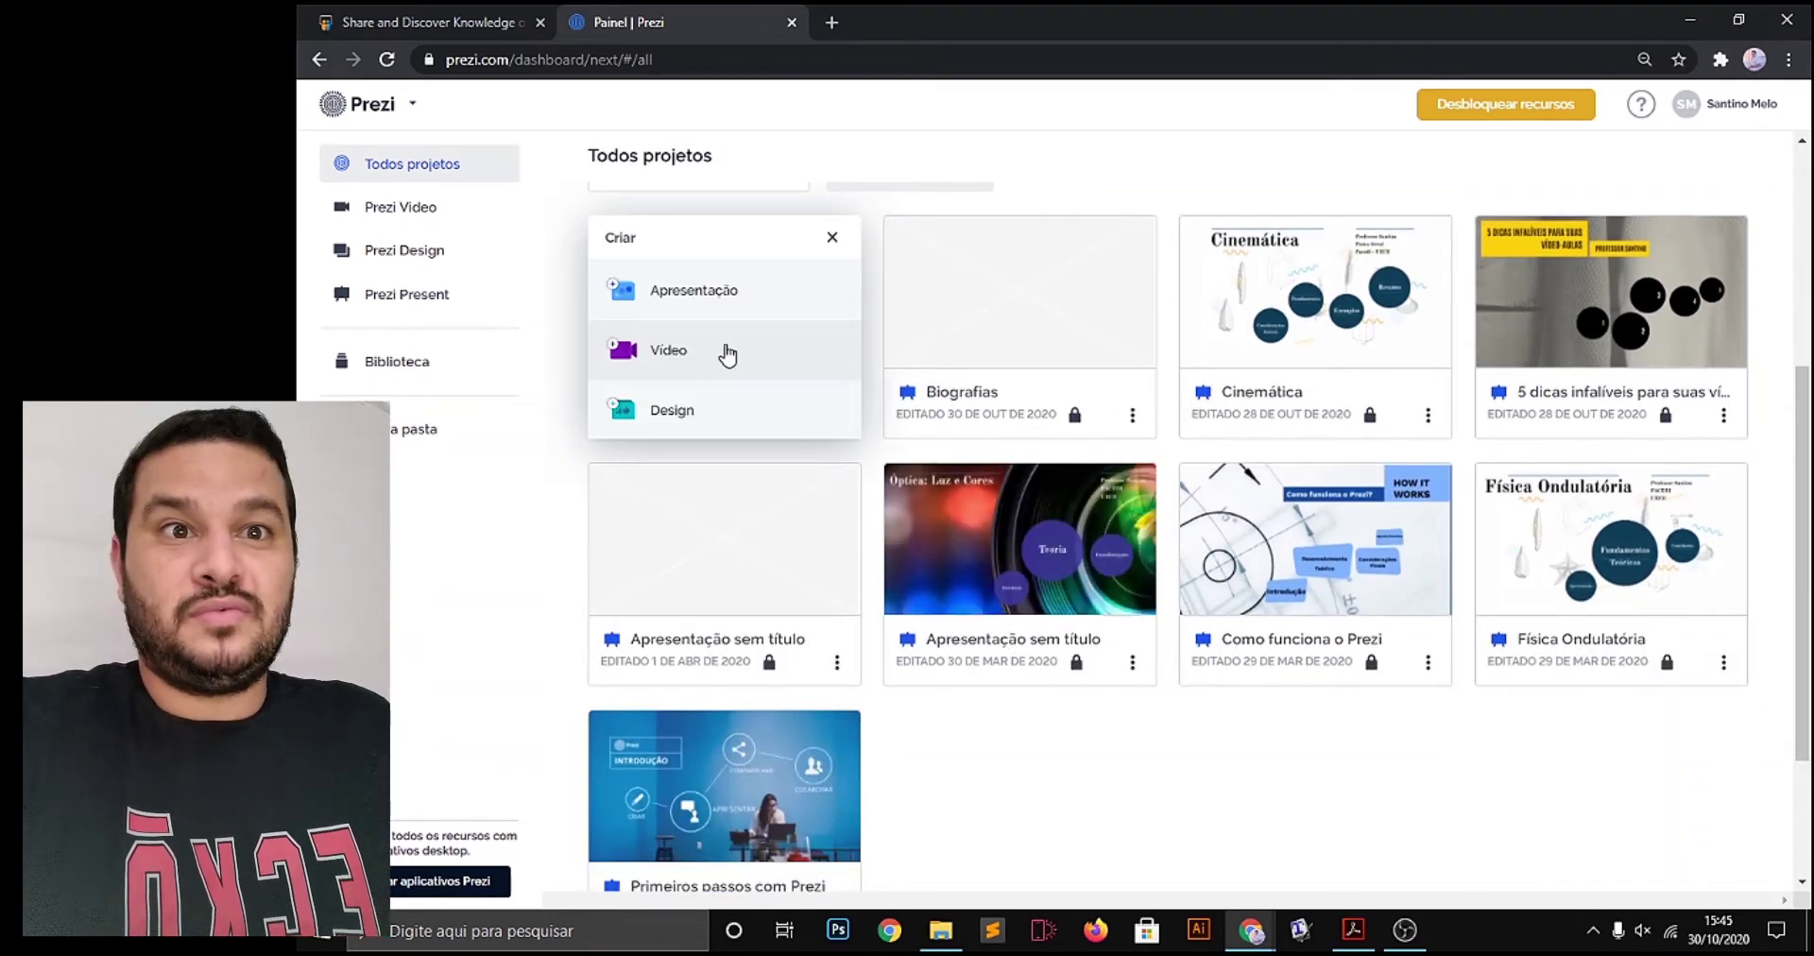
pyautogui.click(744, 295)
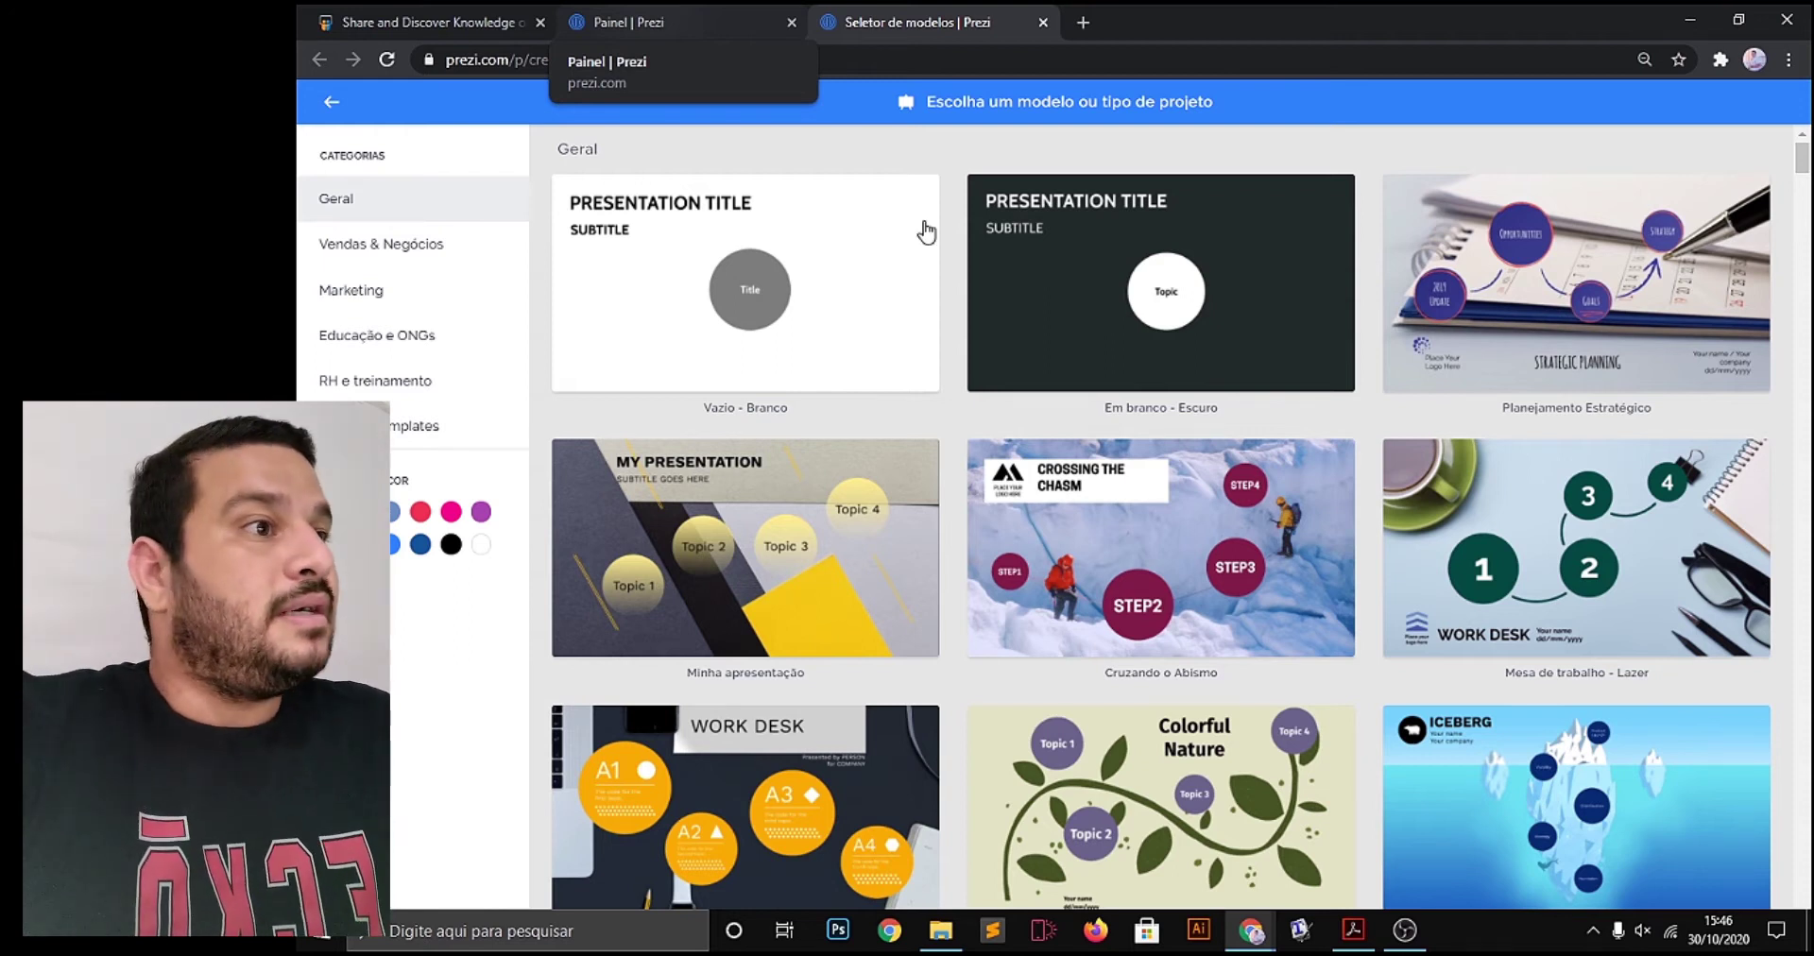
# Browse the templates down to Educação e ONGs and create the presentation from the "Como Funciona - Claro" template
pyautogui.scroll(-7, 1045, 378)
pyautogui.scroll(7, 1044, 393)
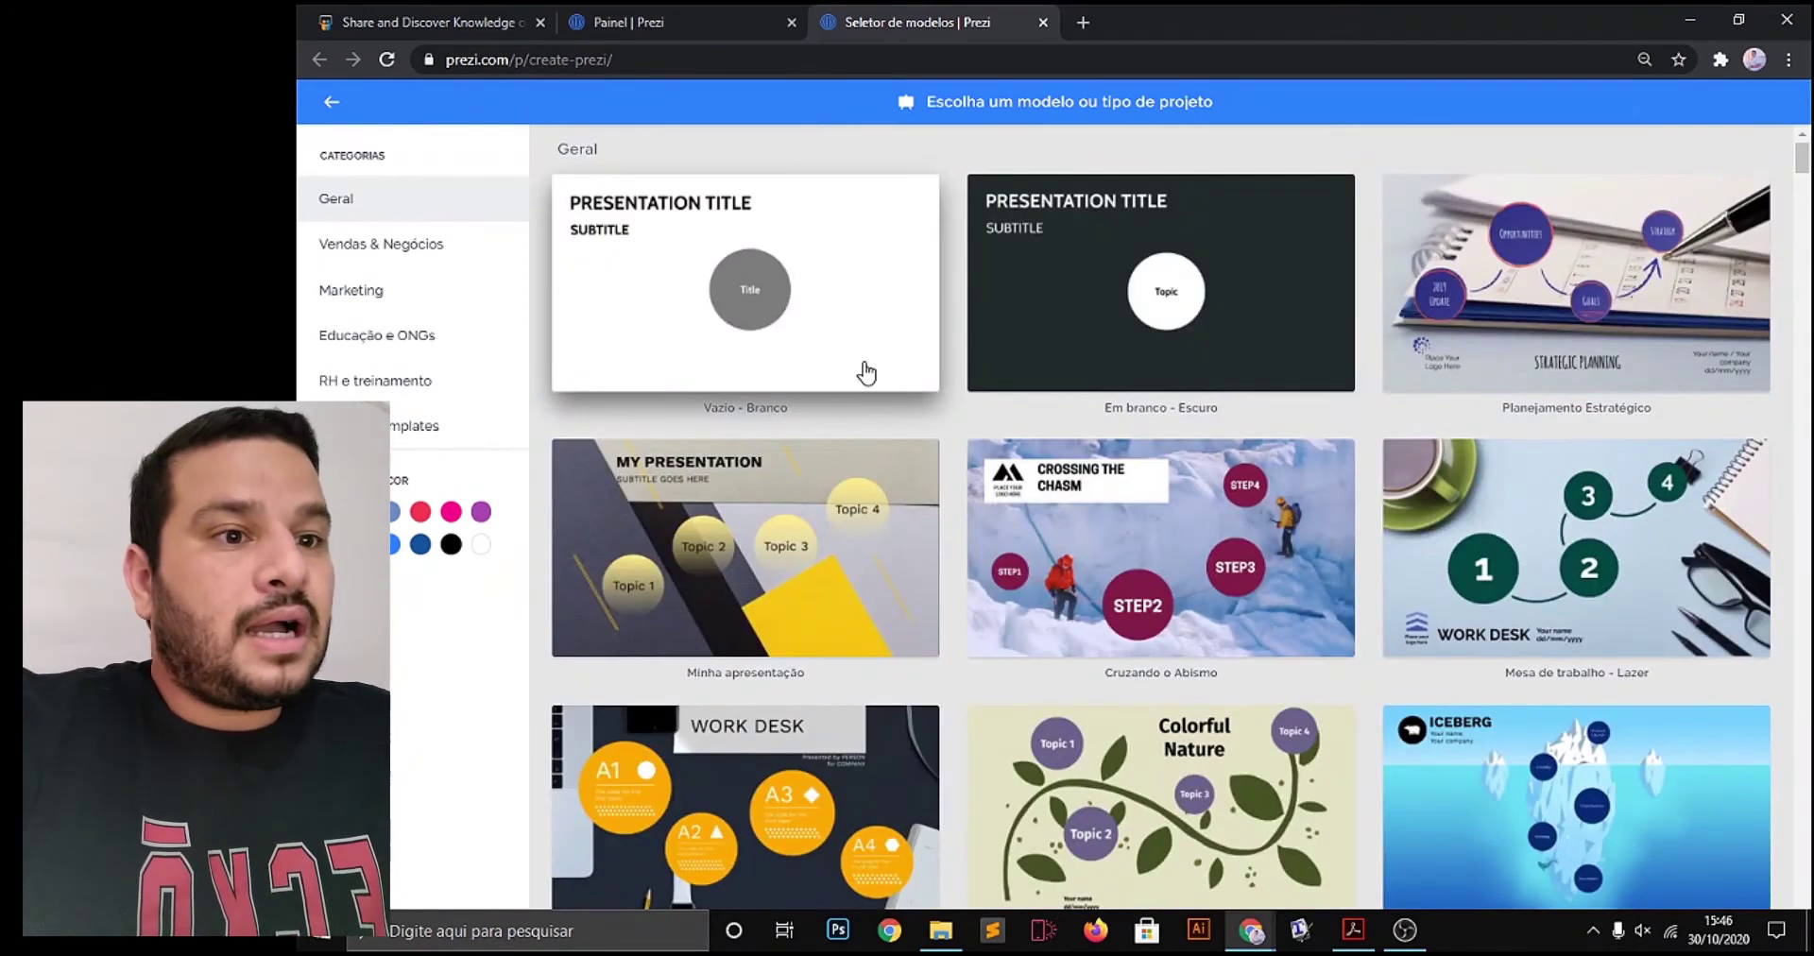
pyautogui.scroll(-20, 865, 373)
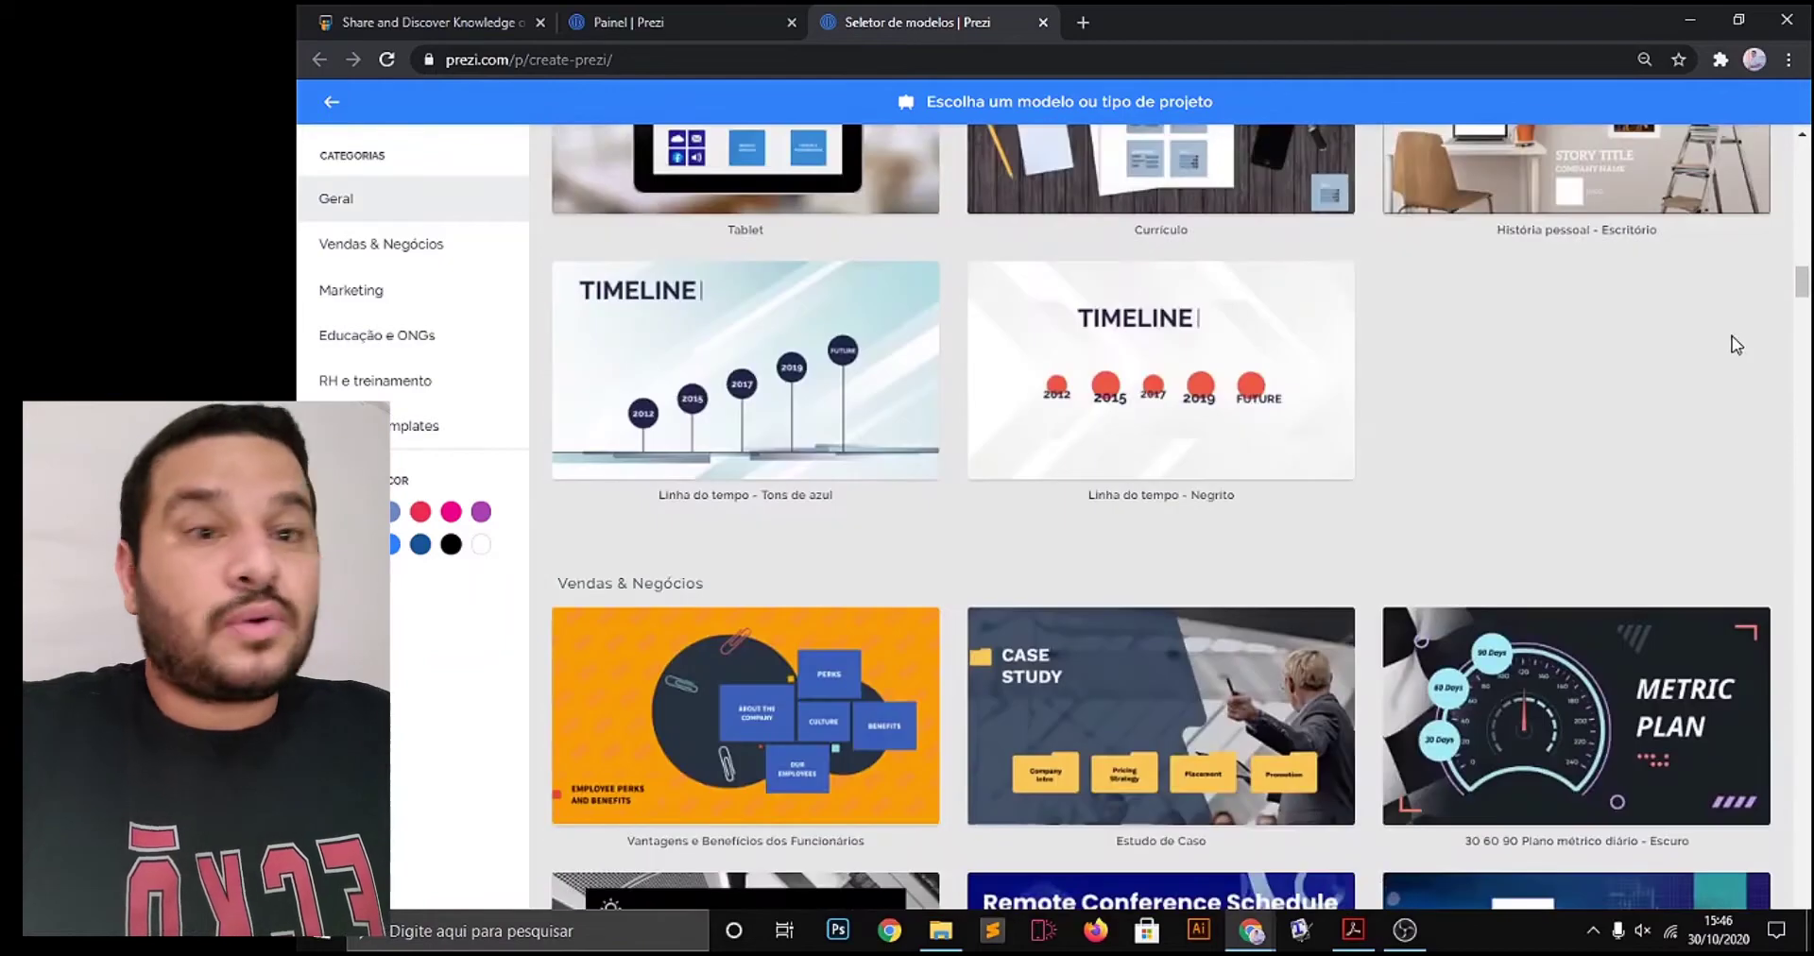
pyautogui.moveTo(1795, 300); pyautogui.dragTo(1764, 580)
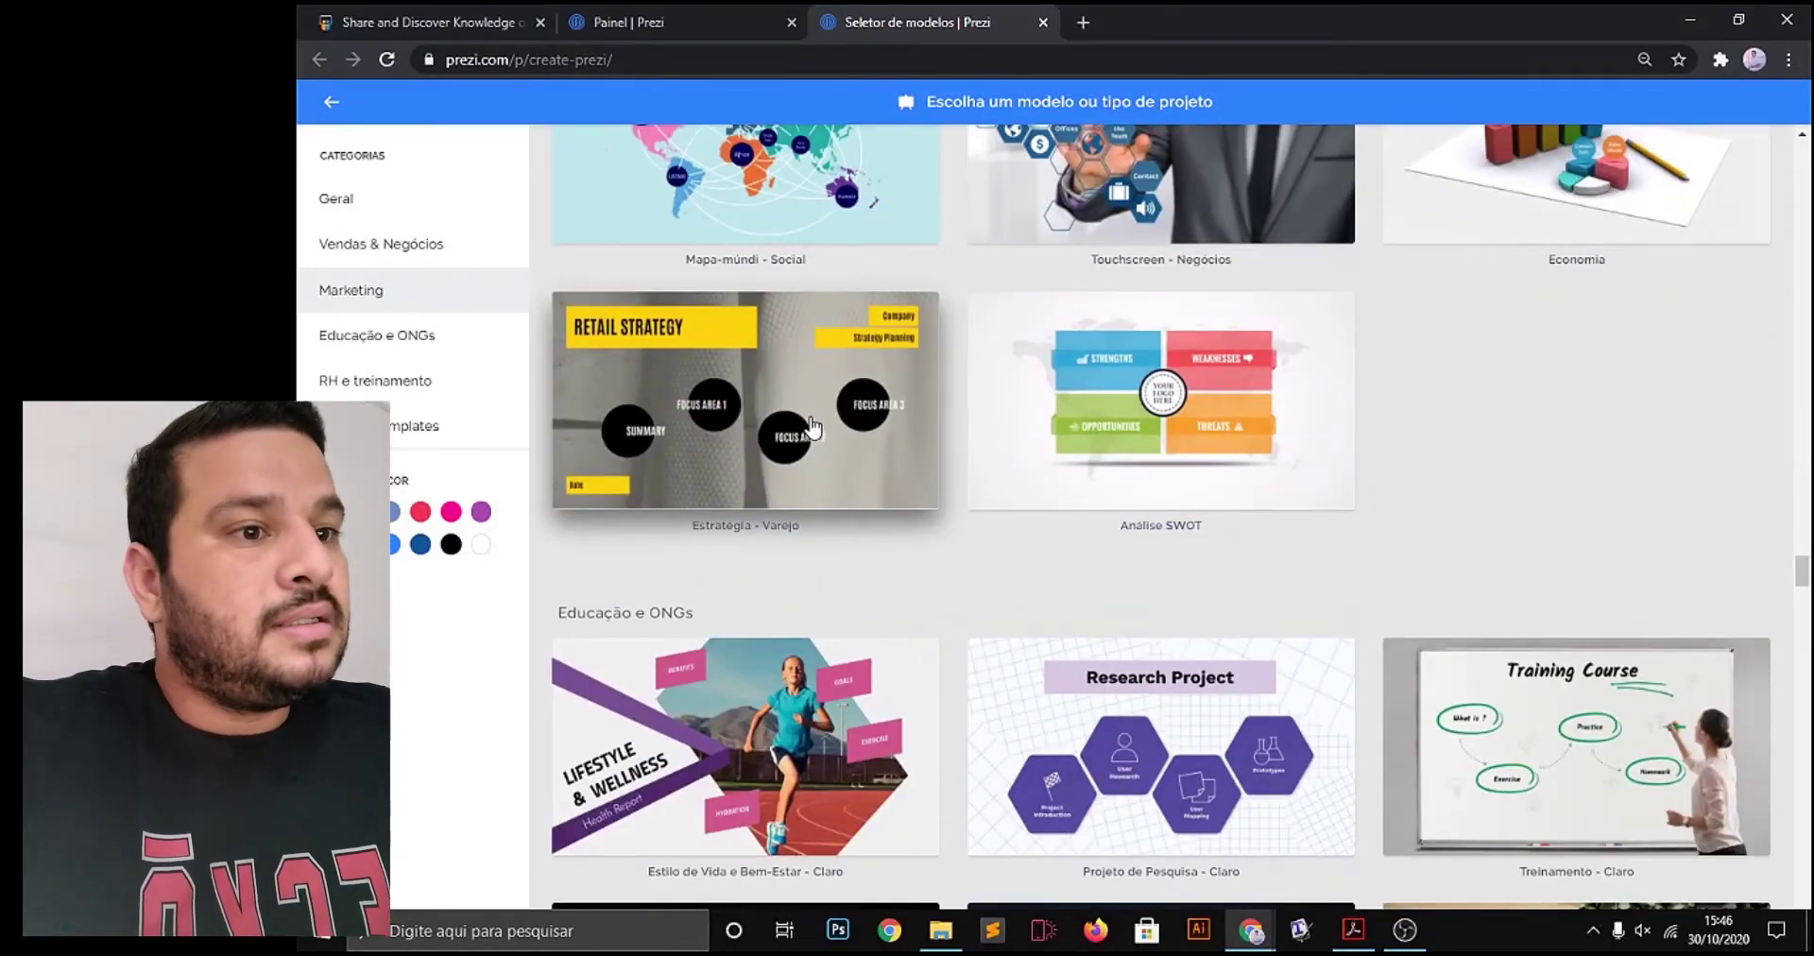
pyautogui.scroll(-15, 931, 508)
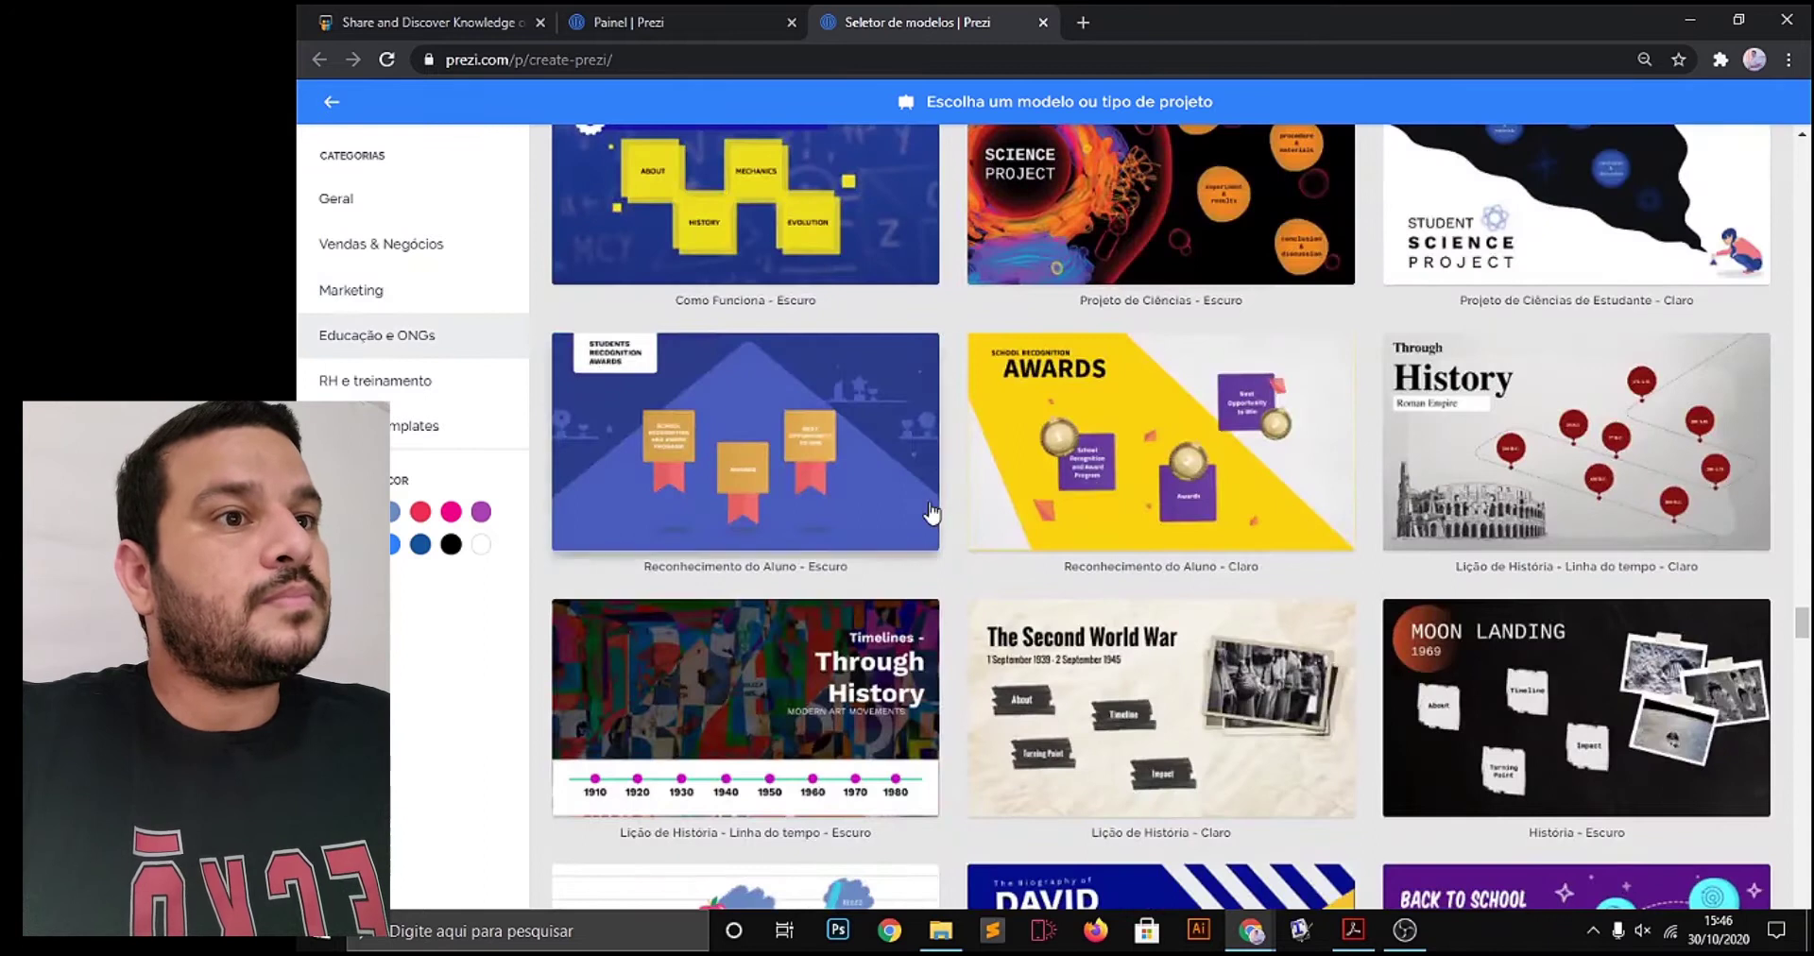
pyautogui.scroll(5, 931, 513)
pyautogui.click(994, 474)
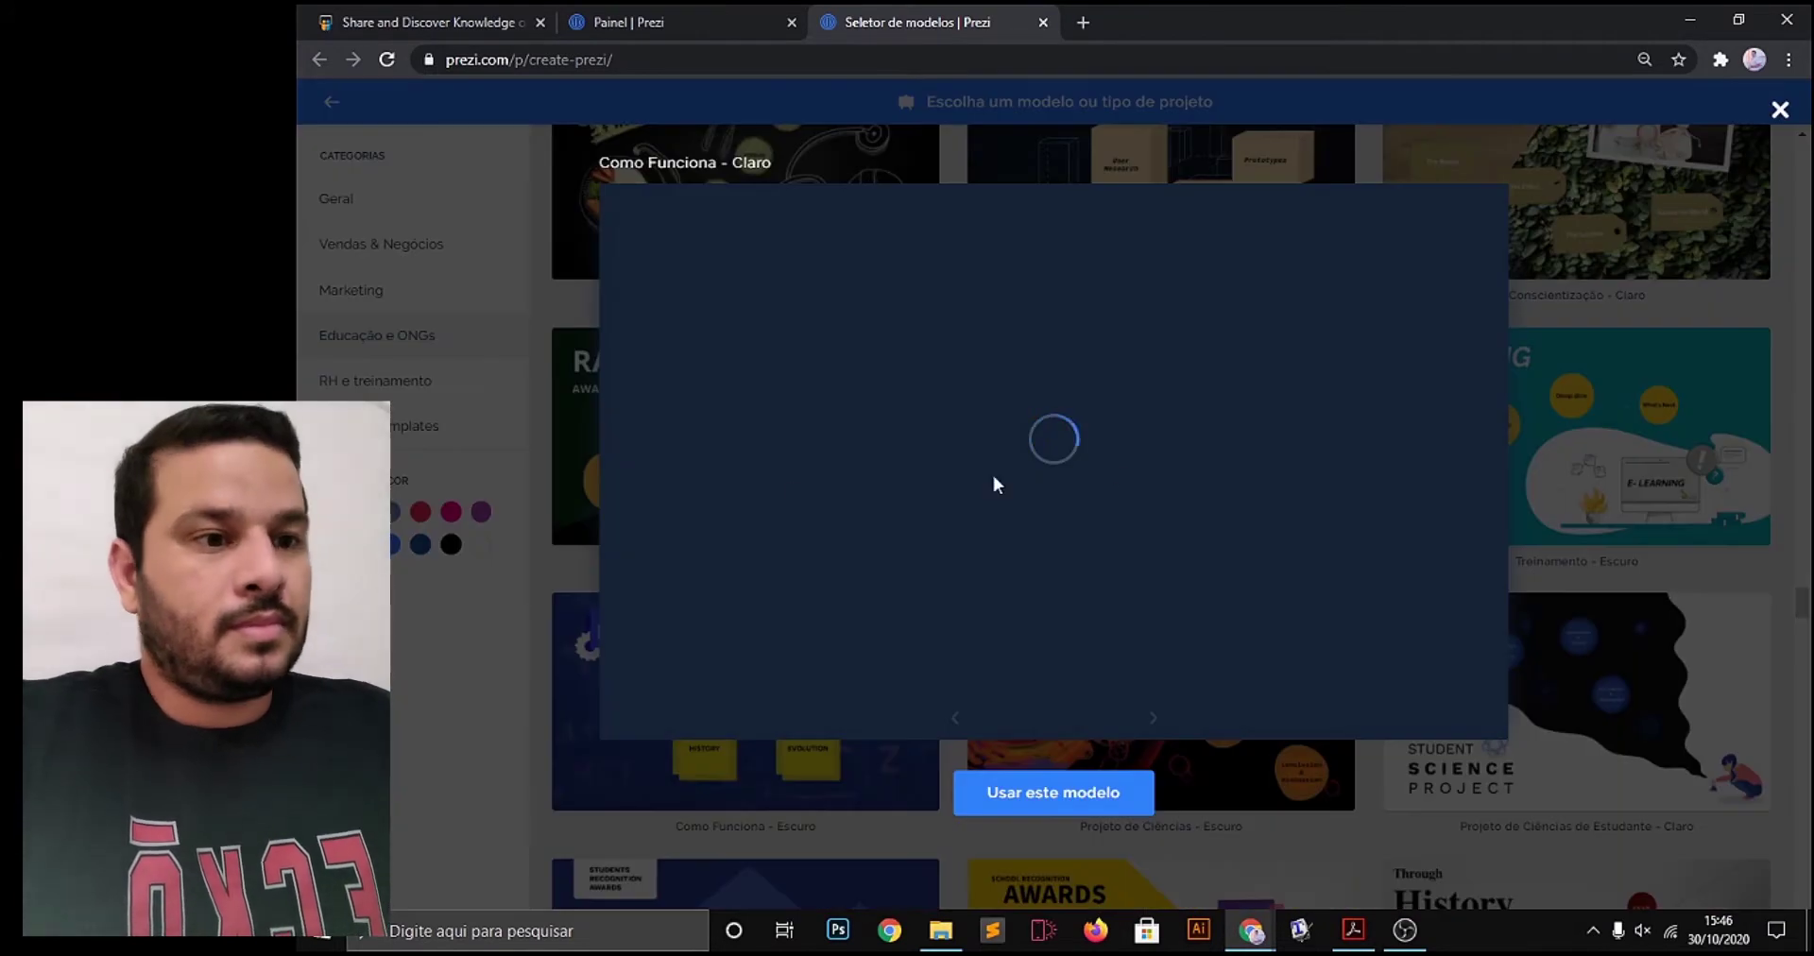
pyautogui.click(1074, 800)
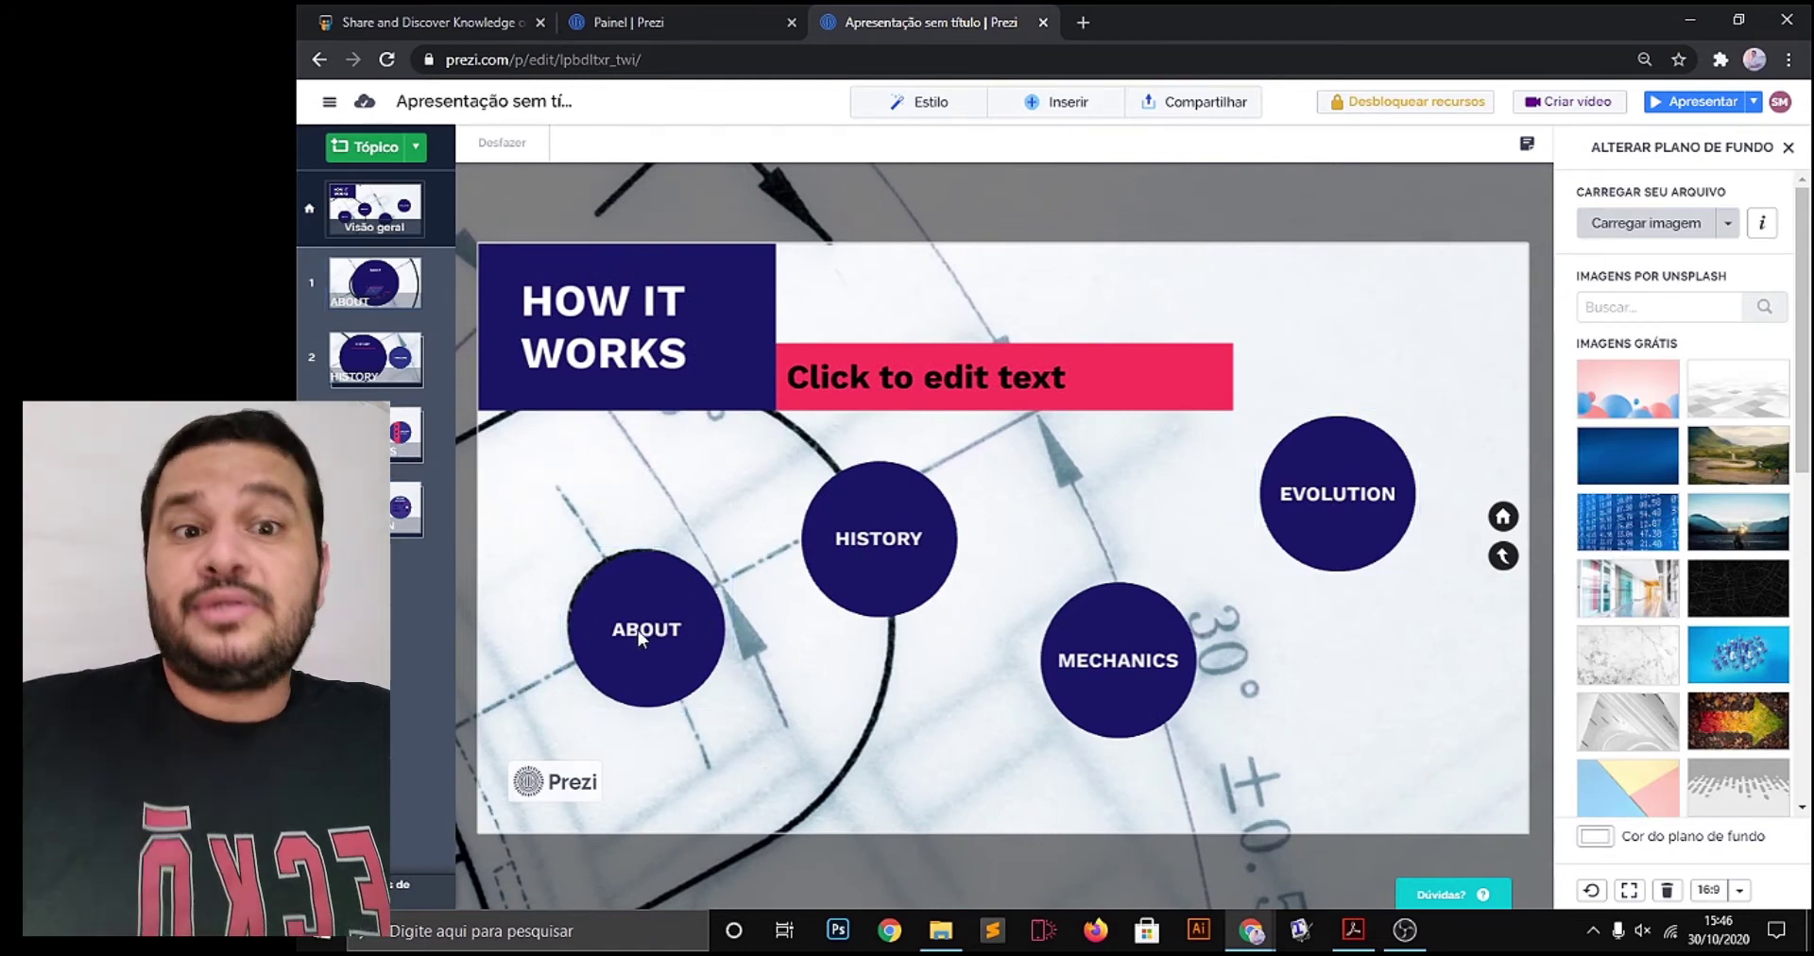
# Replace the ABOUT label of the first topic circle with "Física Ondulatória"
pyautogui.click(658, 638)
pyautogui.click(658, 638)
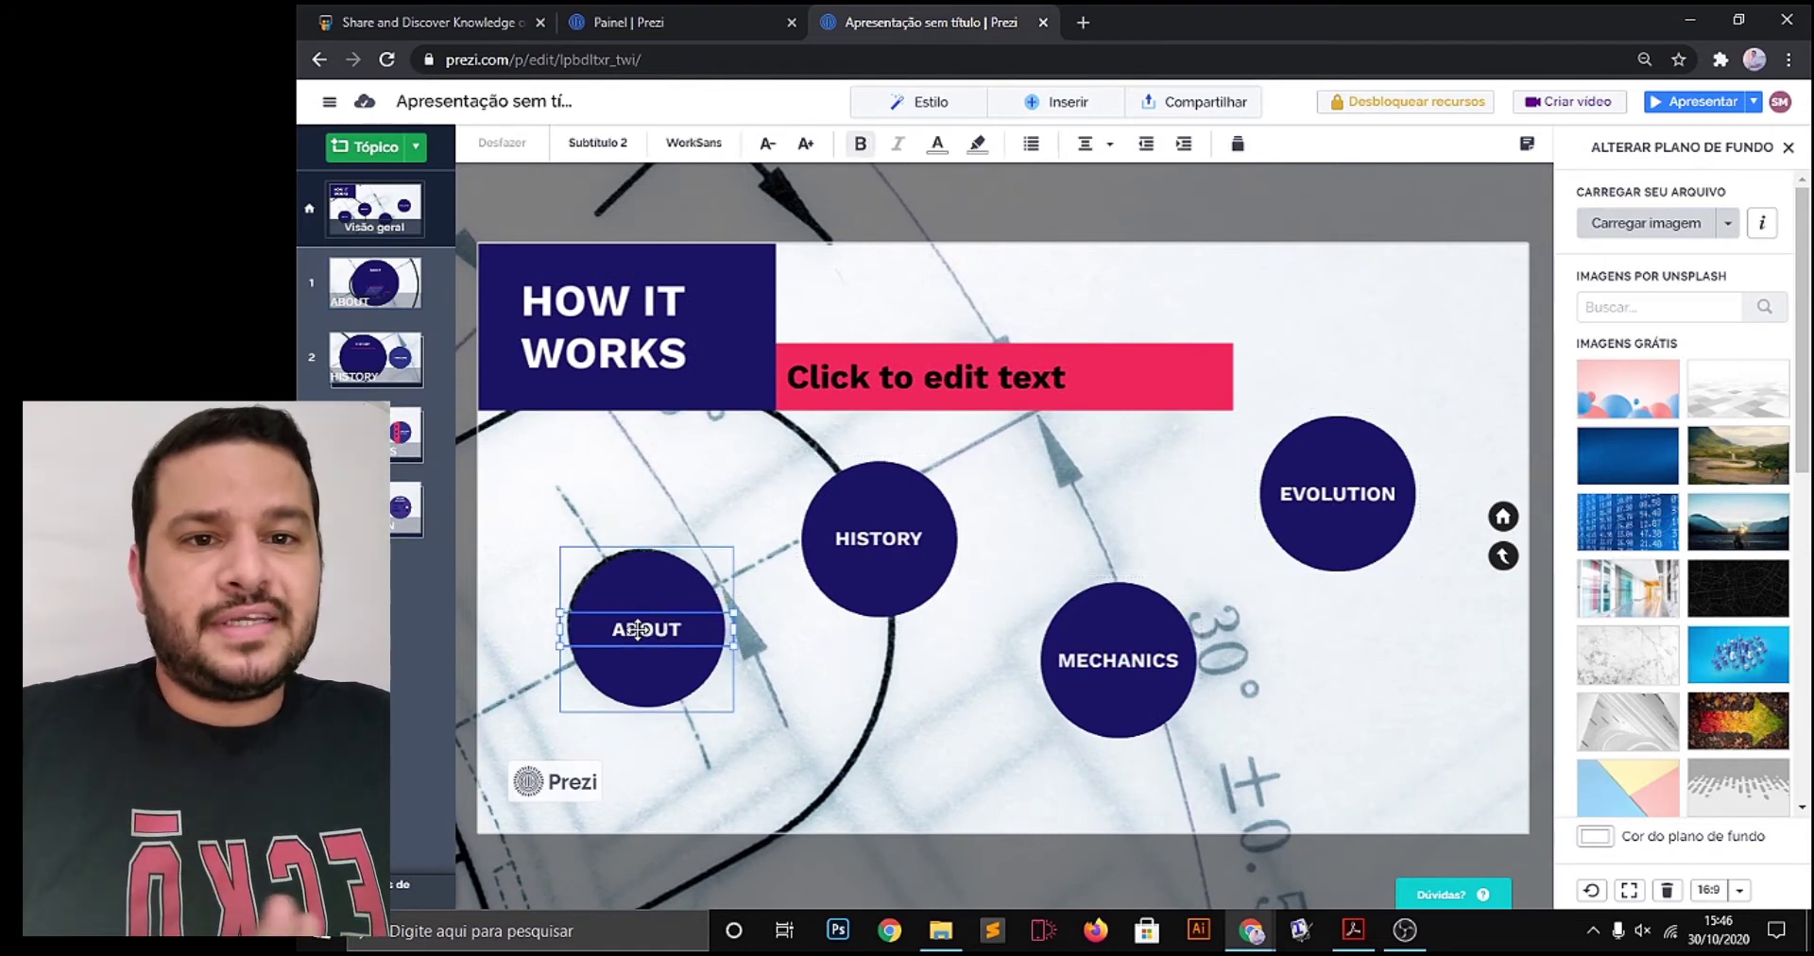
pyautogui.moveTo(612, 629); pyautogui.dragTo(682, 625)
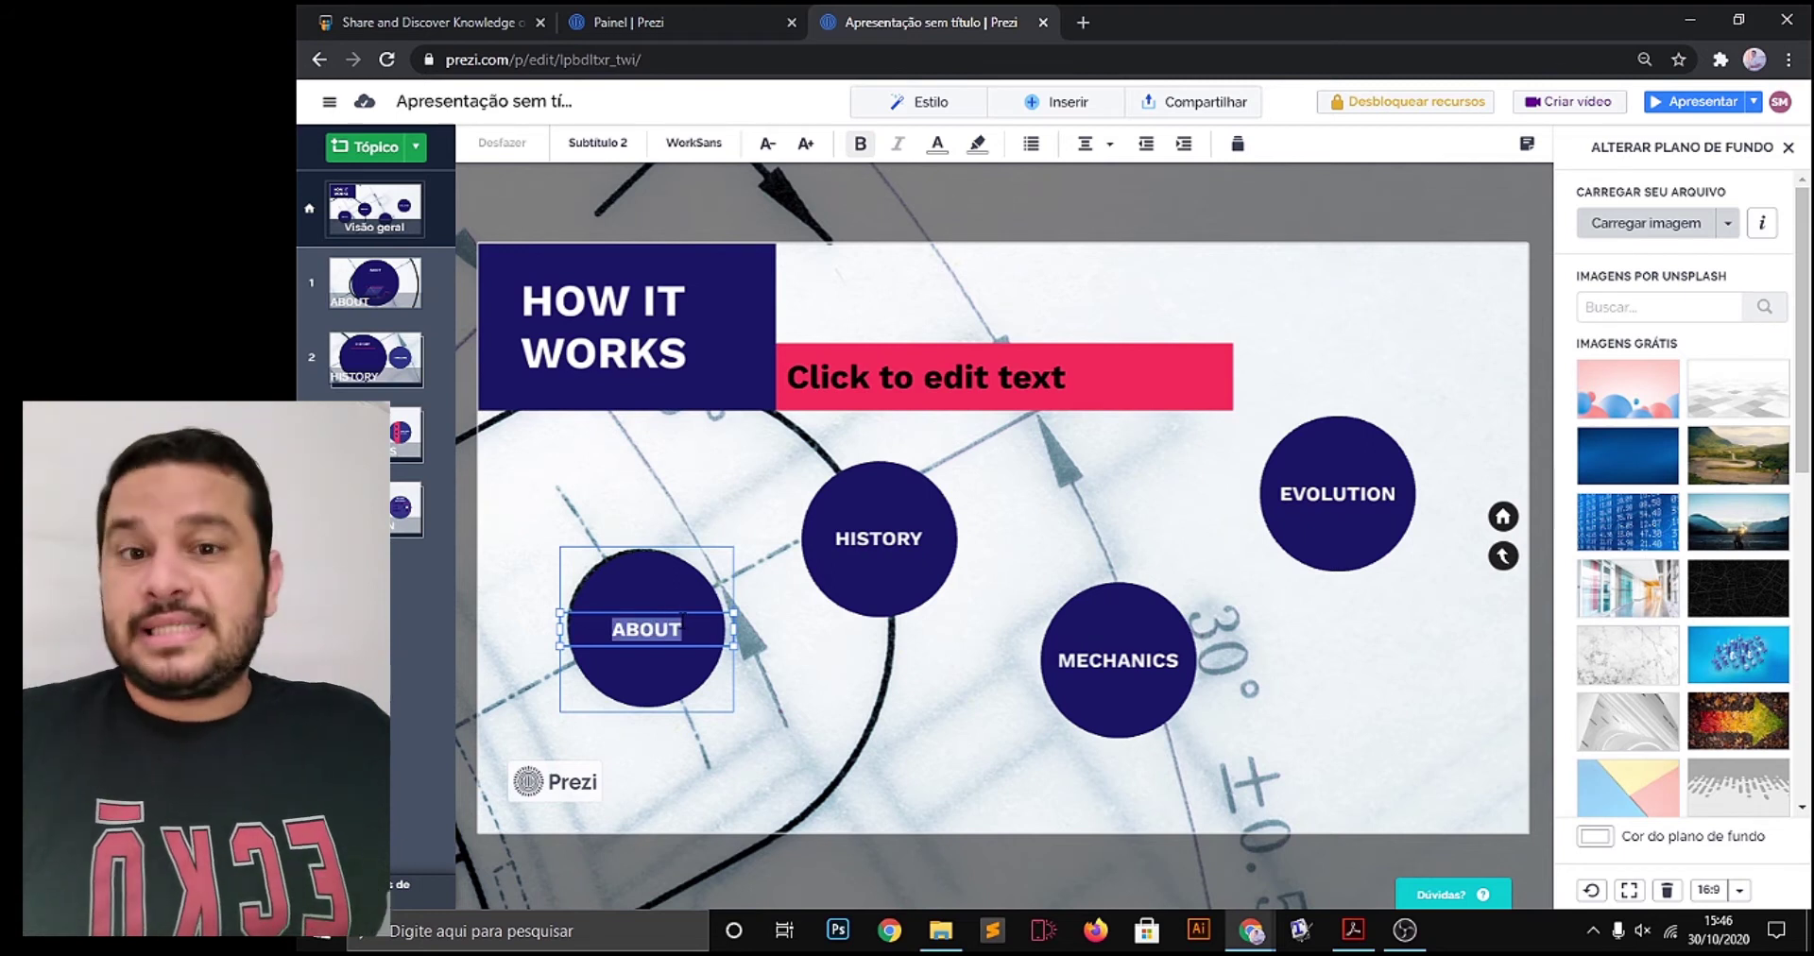
pyautogui.write('F')
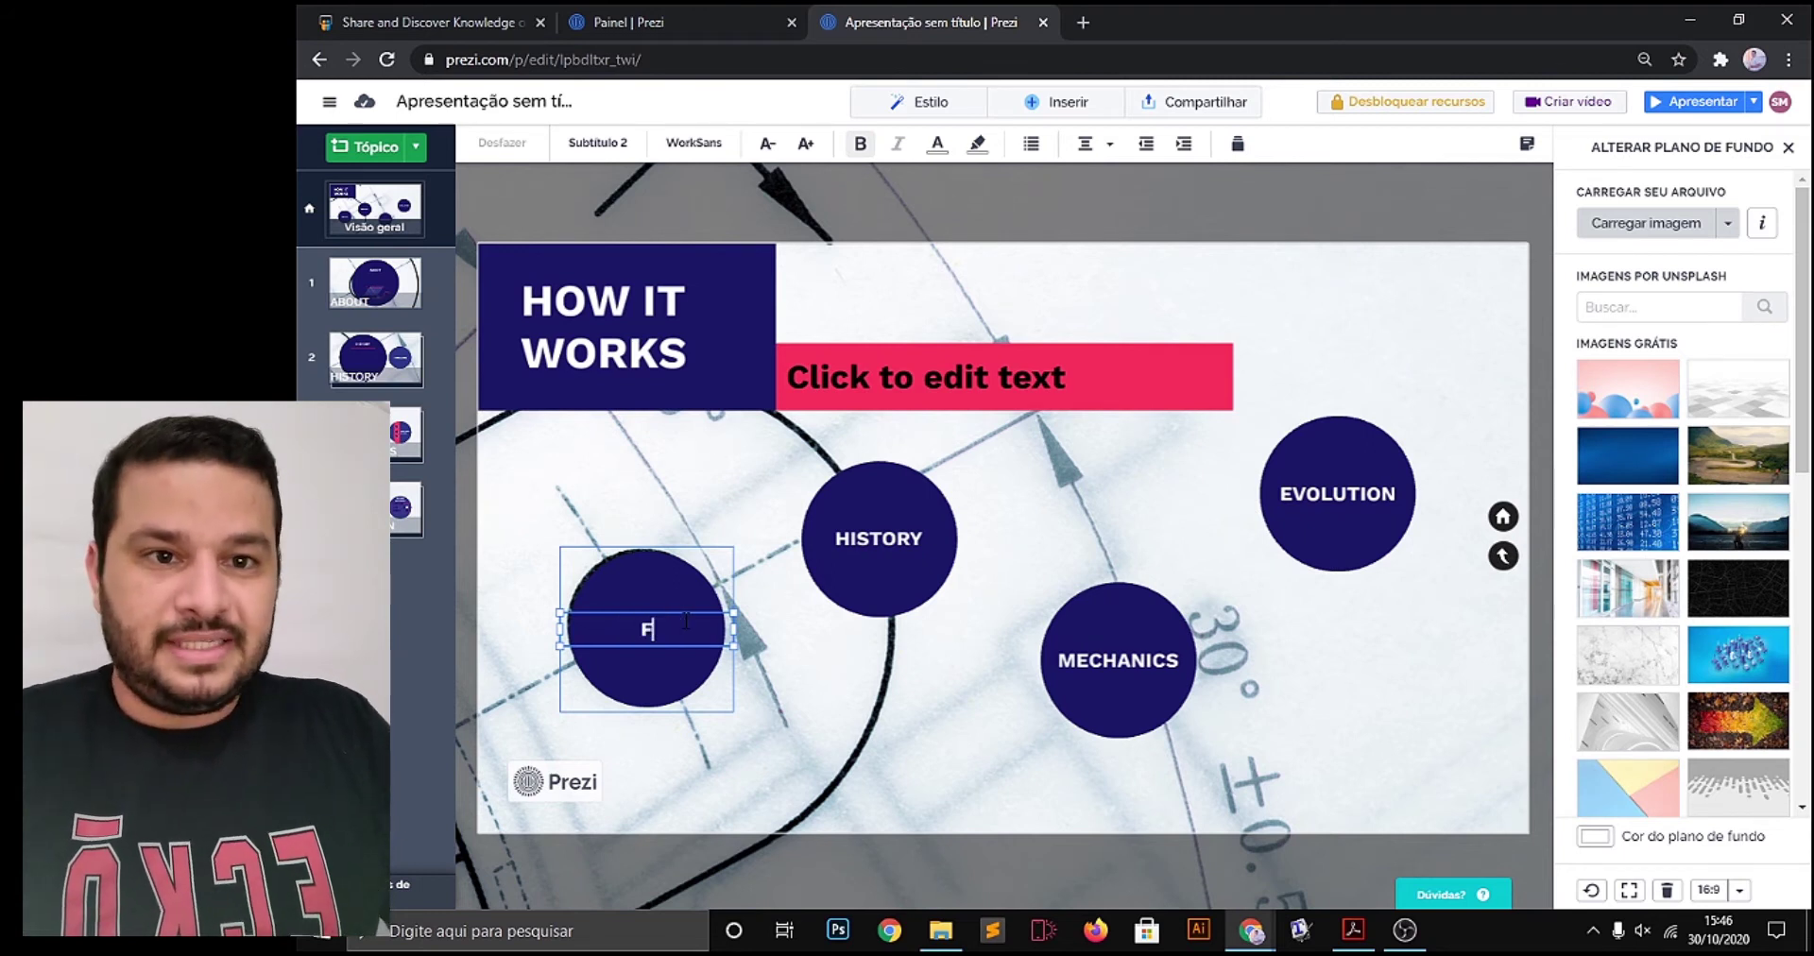
pyautogui.write('ísica Cndulatóri')
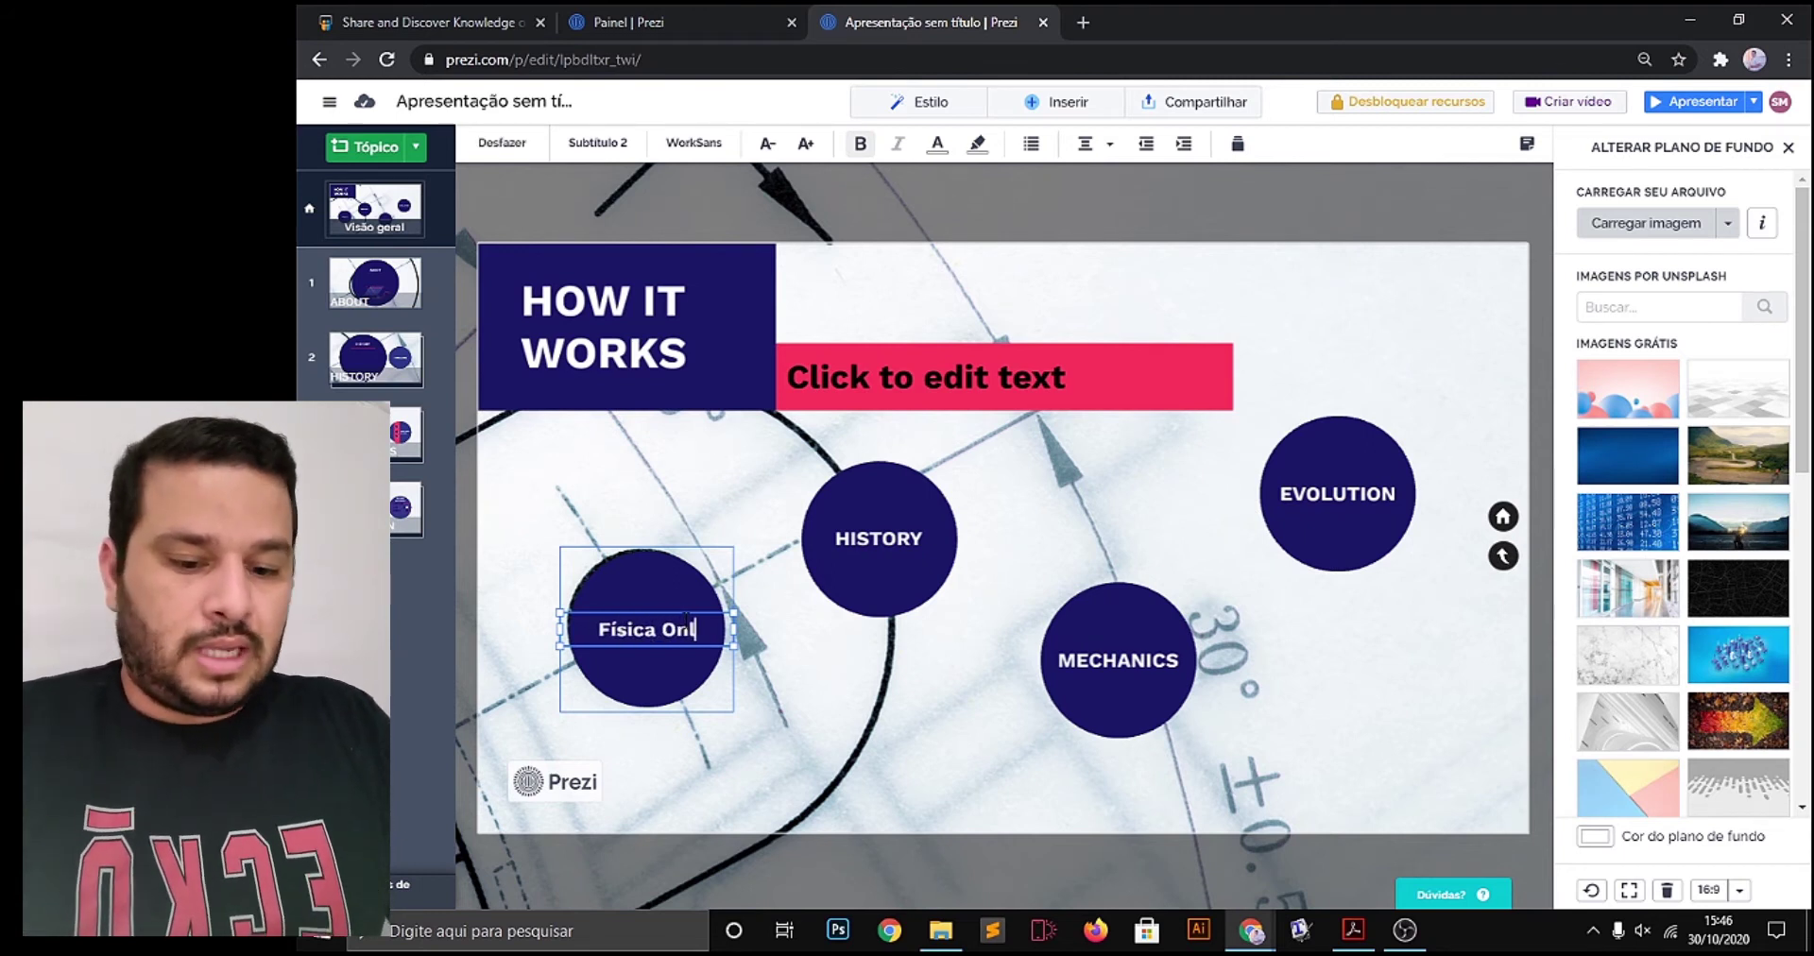
pyautogui.write('a')
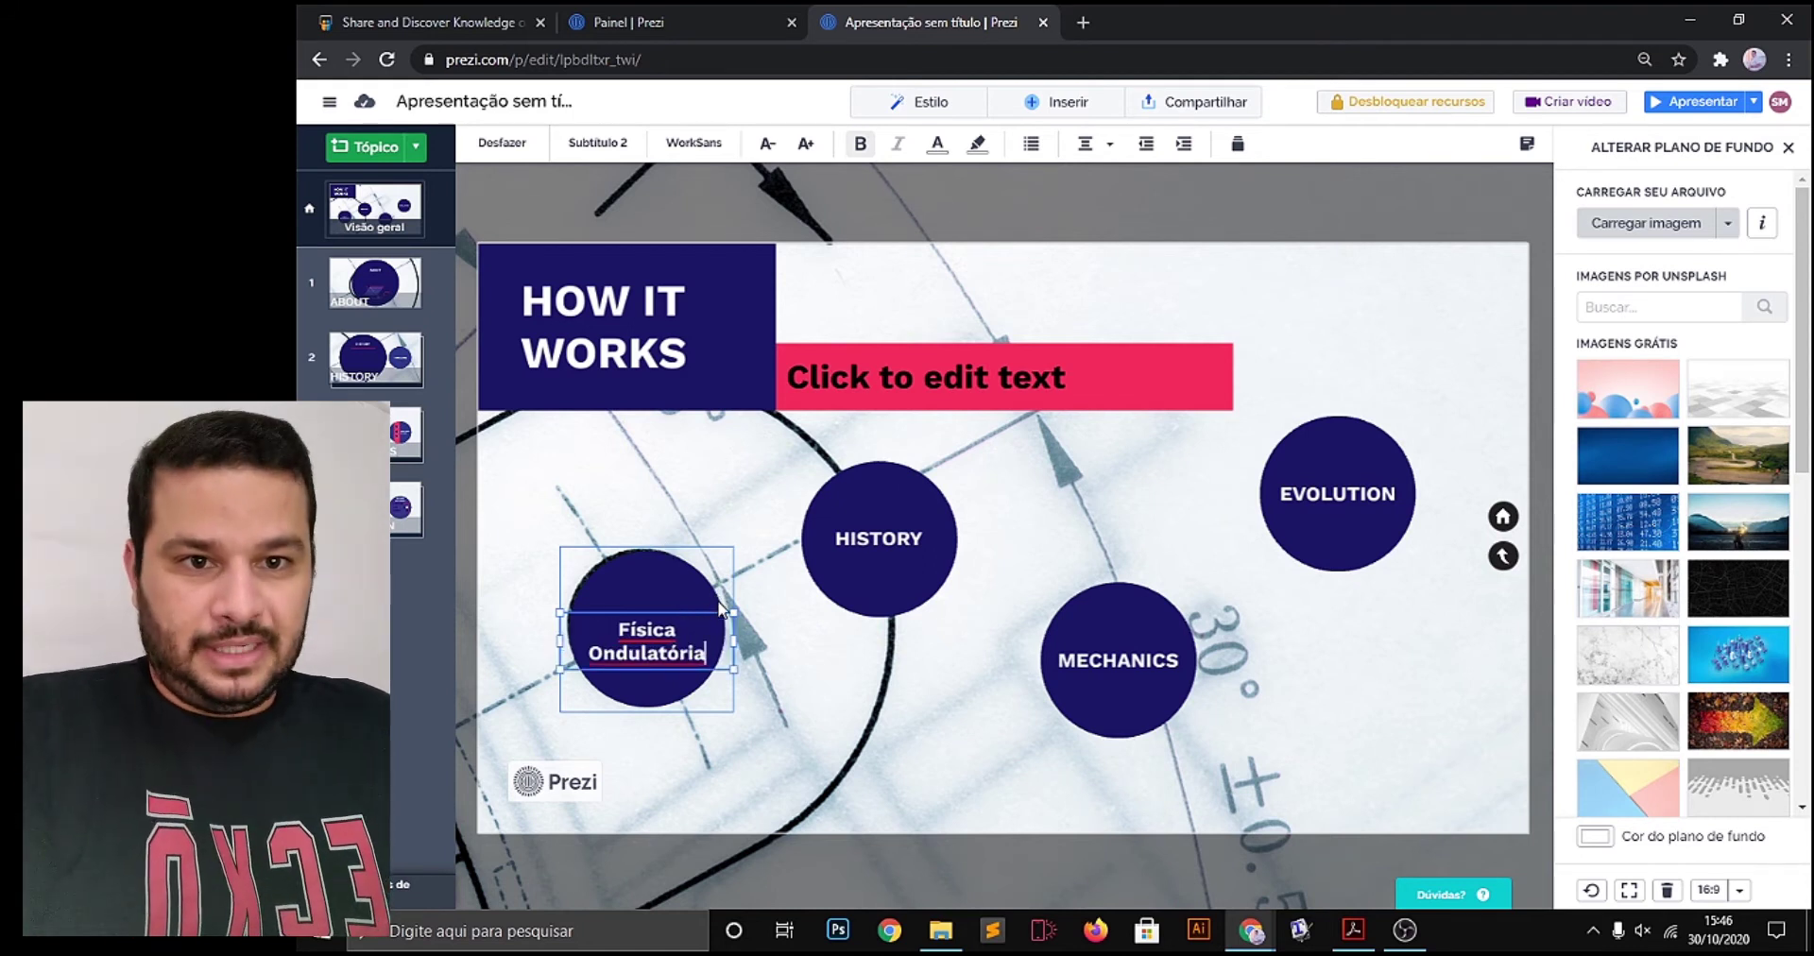
# Zoom into the Física Ondulatória topic and replace its inner ABOUT title with "História..."
pyautogui.click(689, 591)
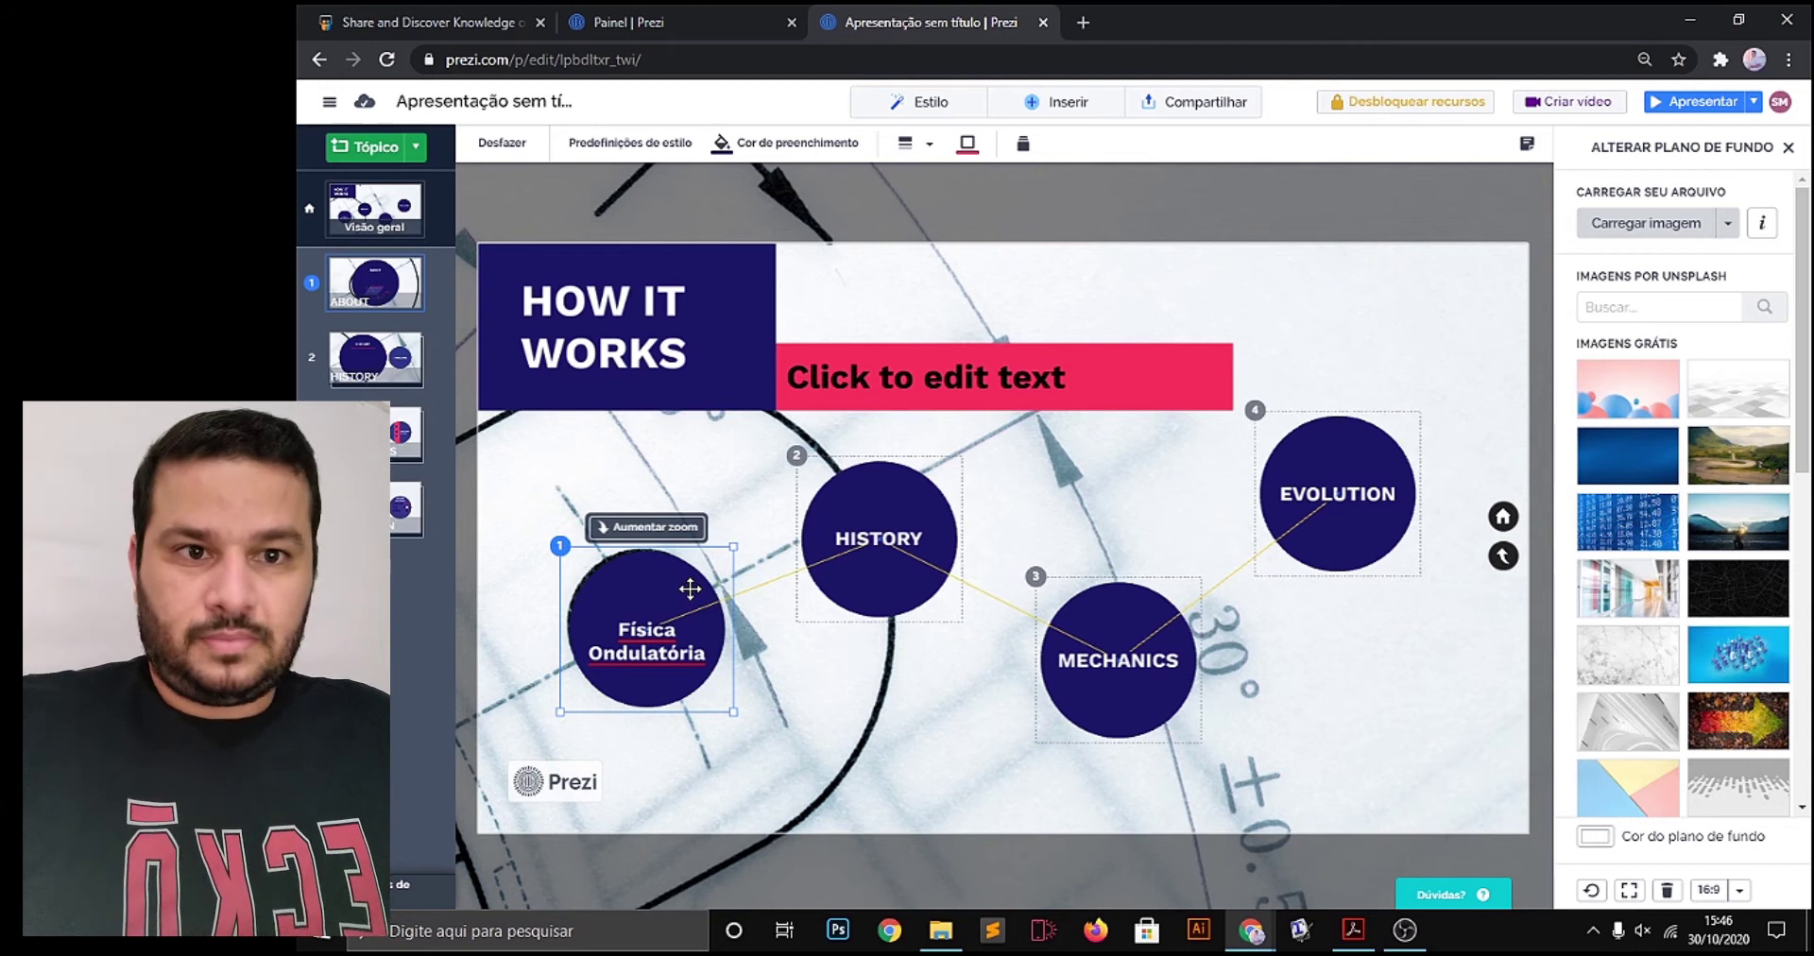
pyautogui.click(691, 593)
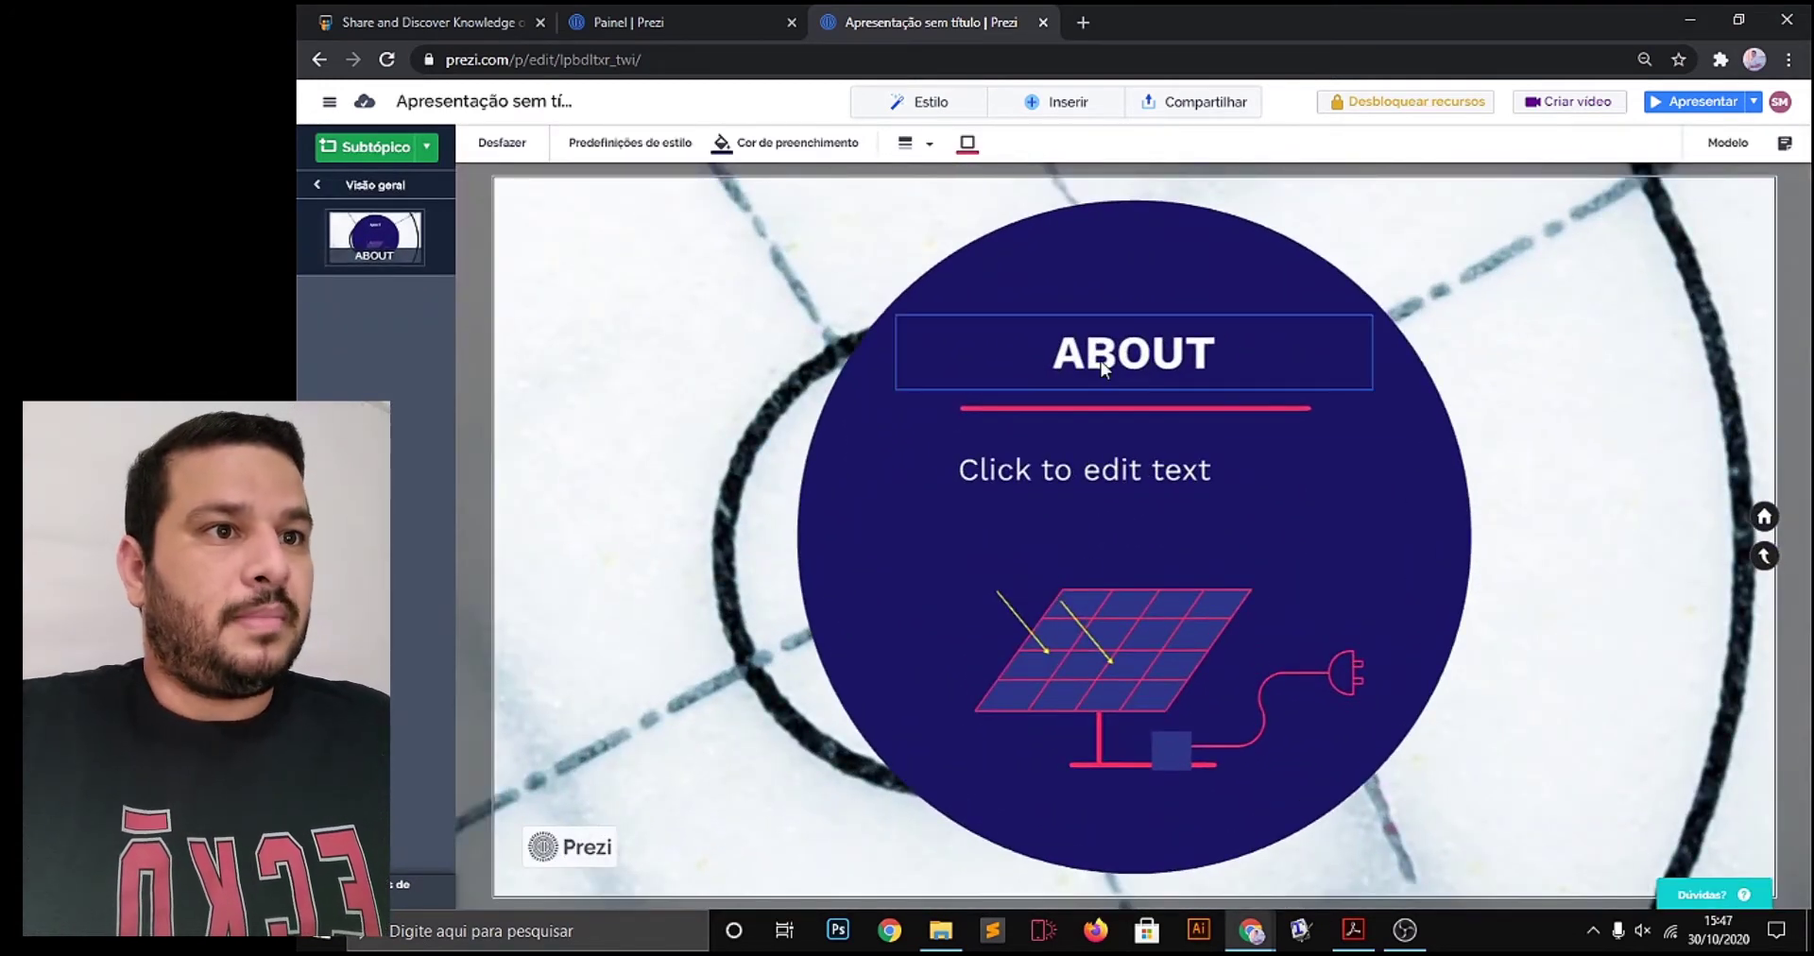
pyautogui.click(1067, 357)
pyautogui.moveTo(1063, 356); pyautogui.dragTo(1220, 355)
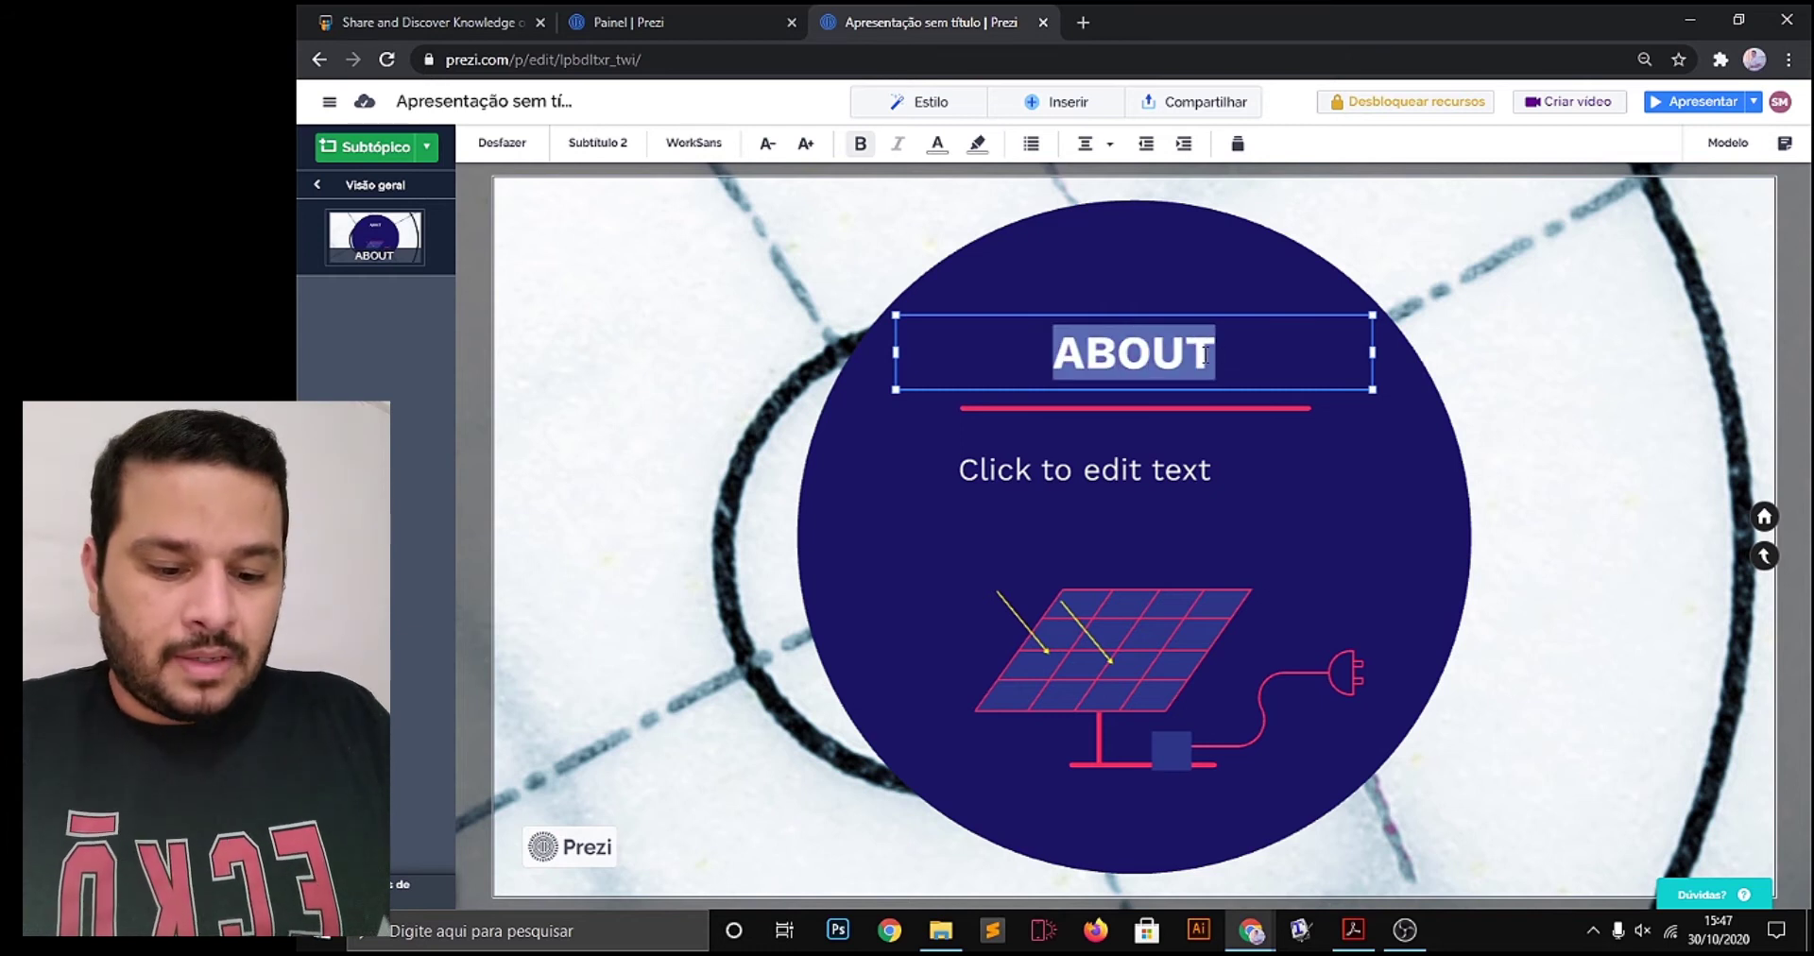
pyautogui.press('BackSpace')
pyautogui.write('Histíor')
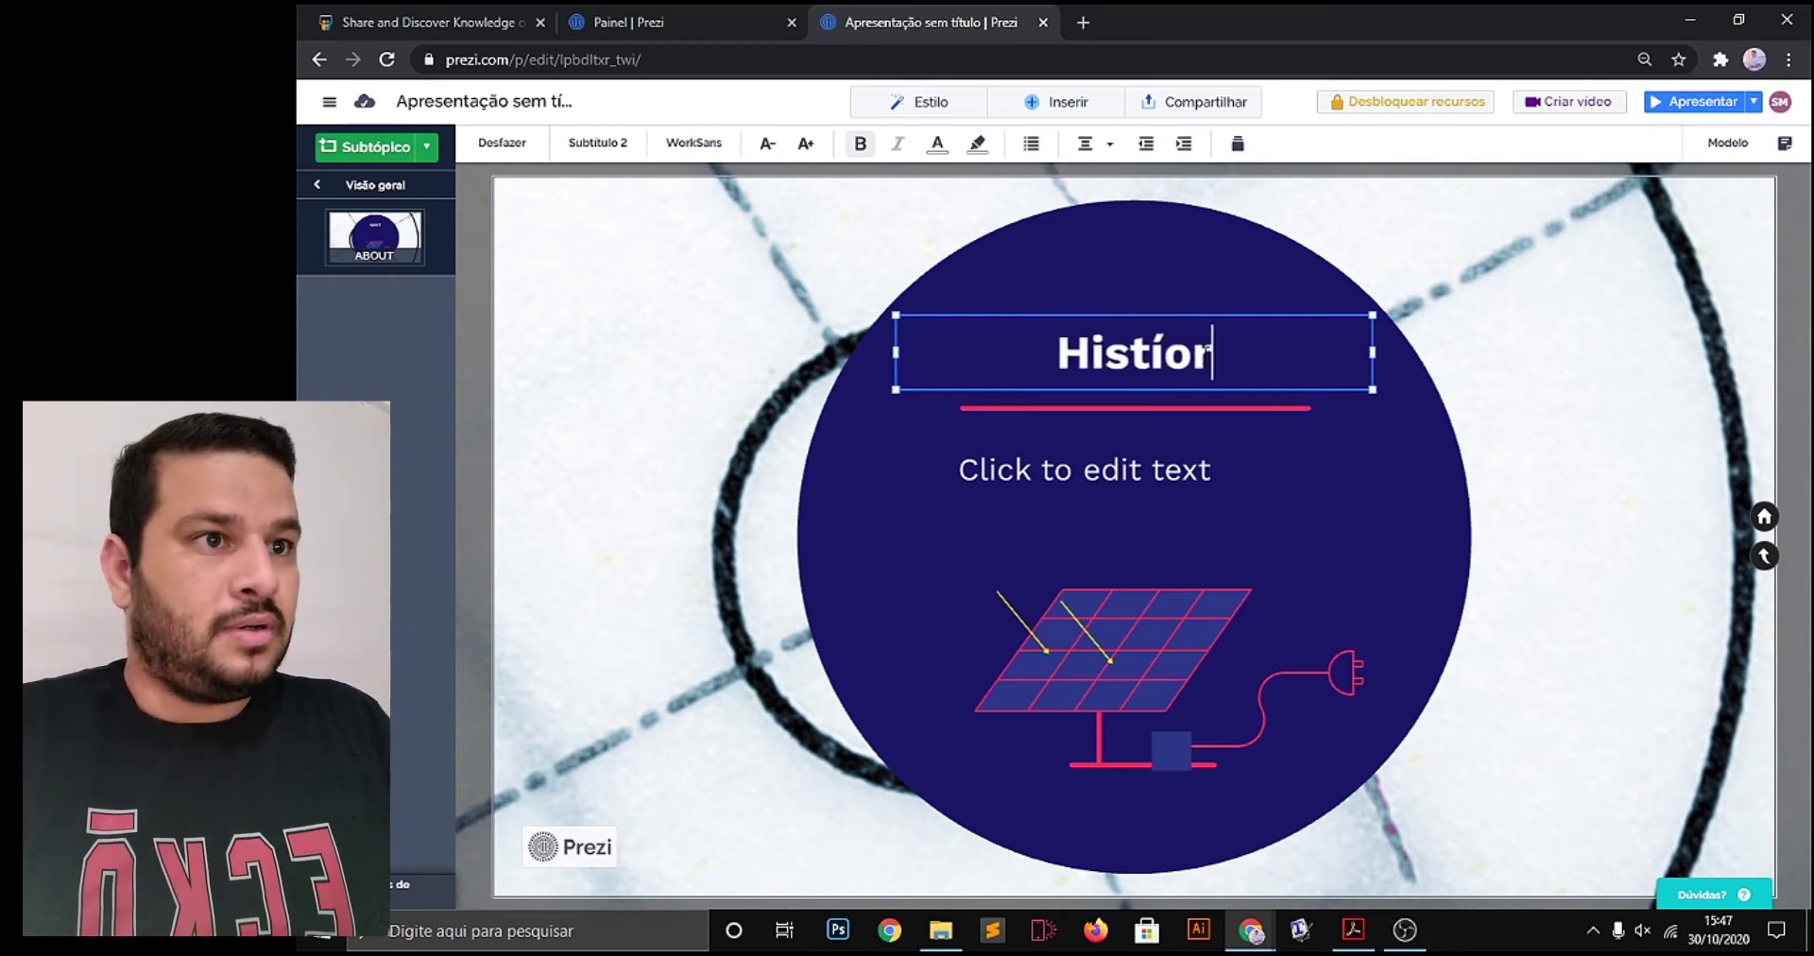
pyautogui.press('BackSpace')
pyautogui.press('BackSpace')
pyautogui.press('BackSpace')
pyautogui.write('ó')
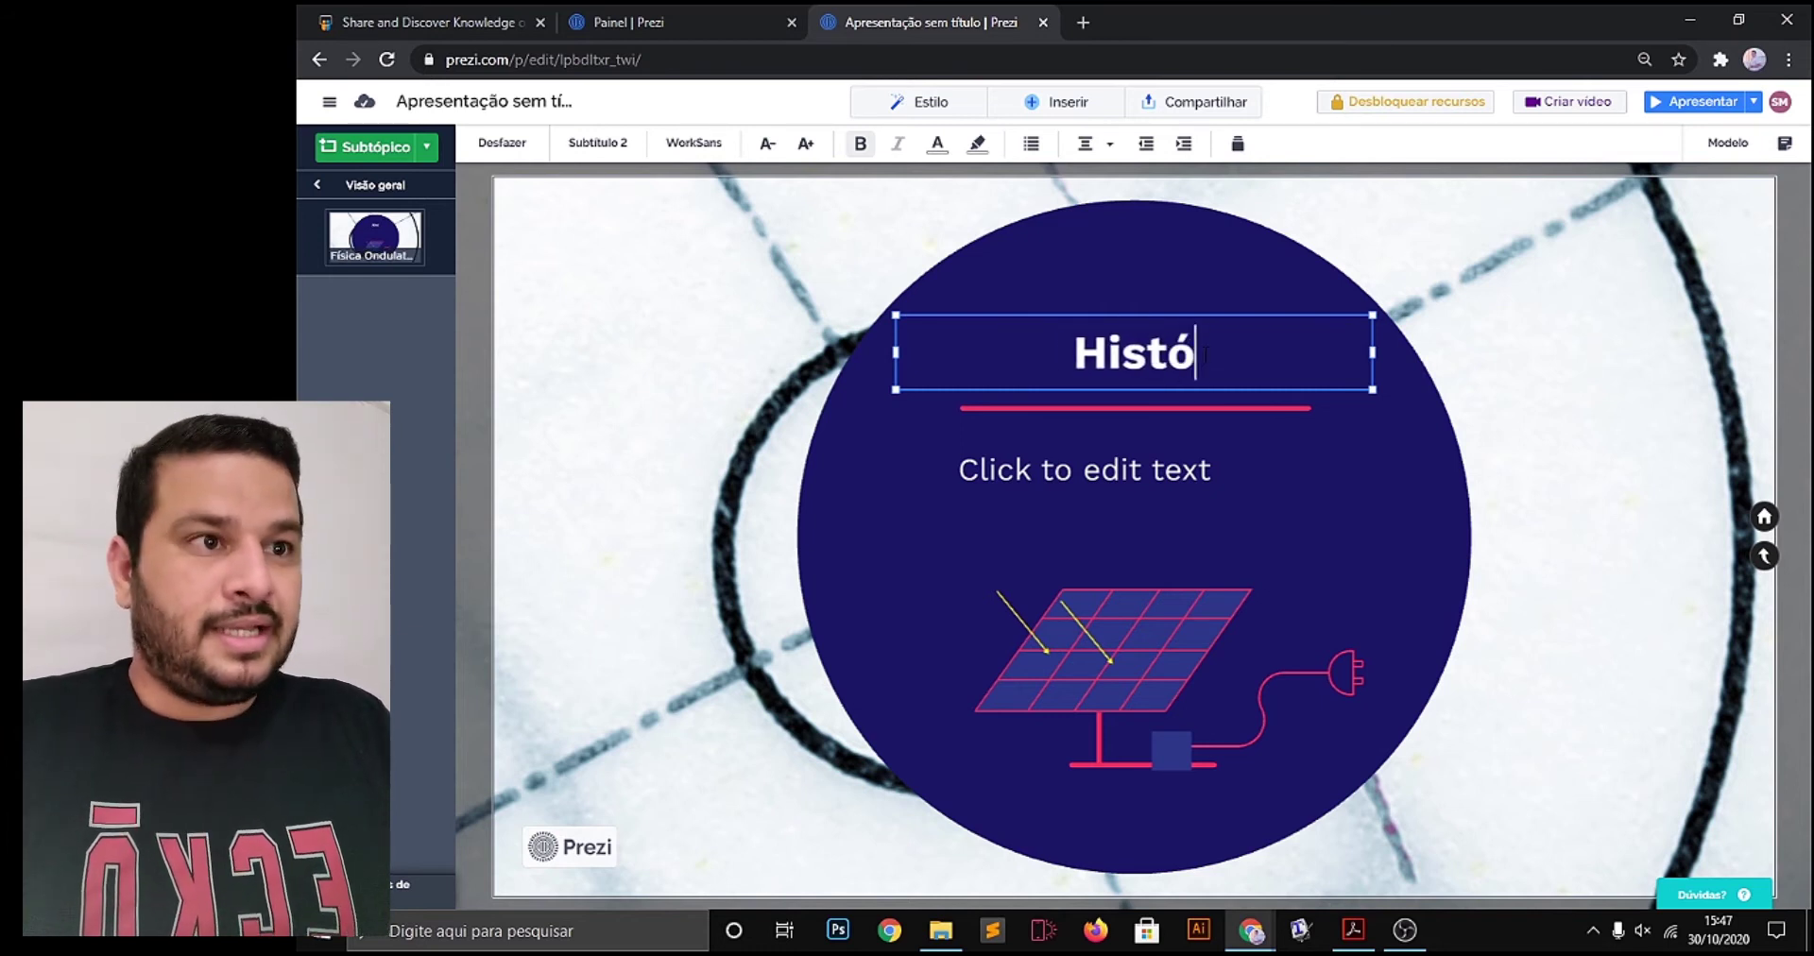
pyautogui.write('ria;...')
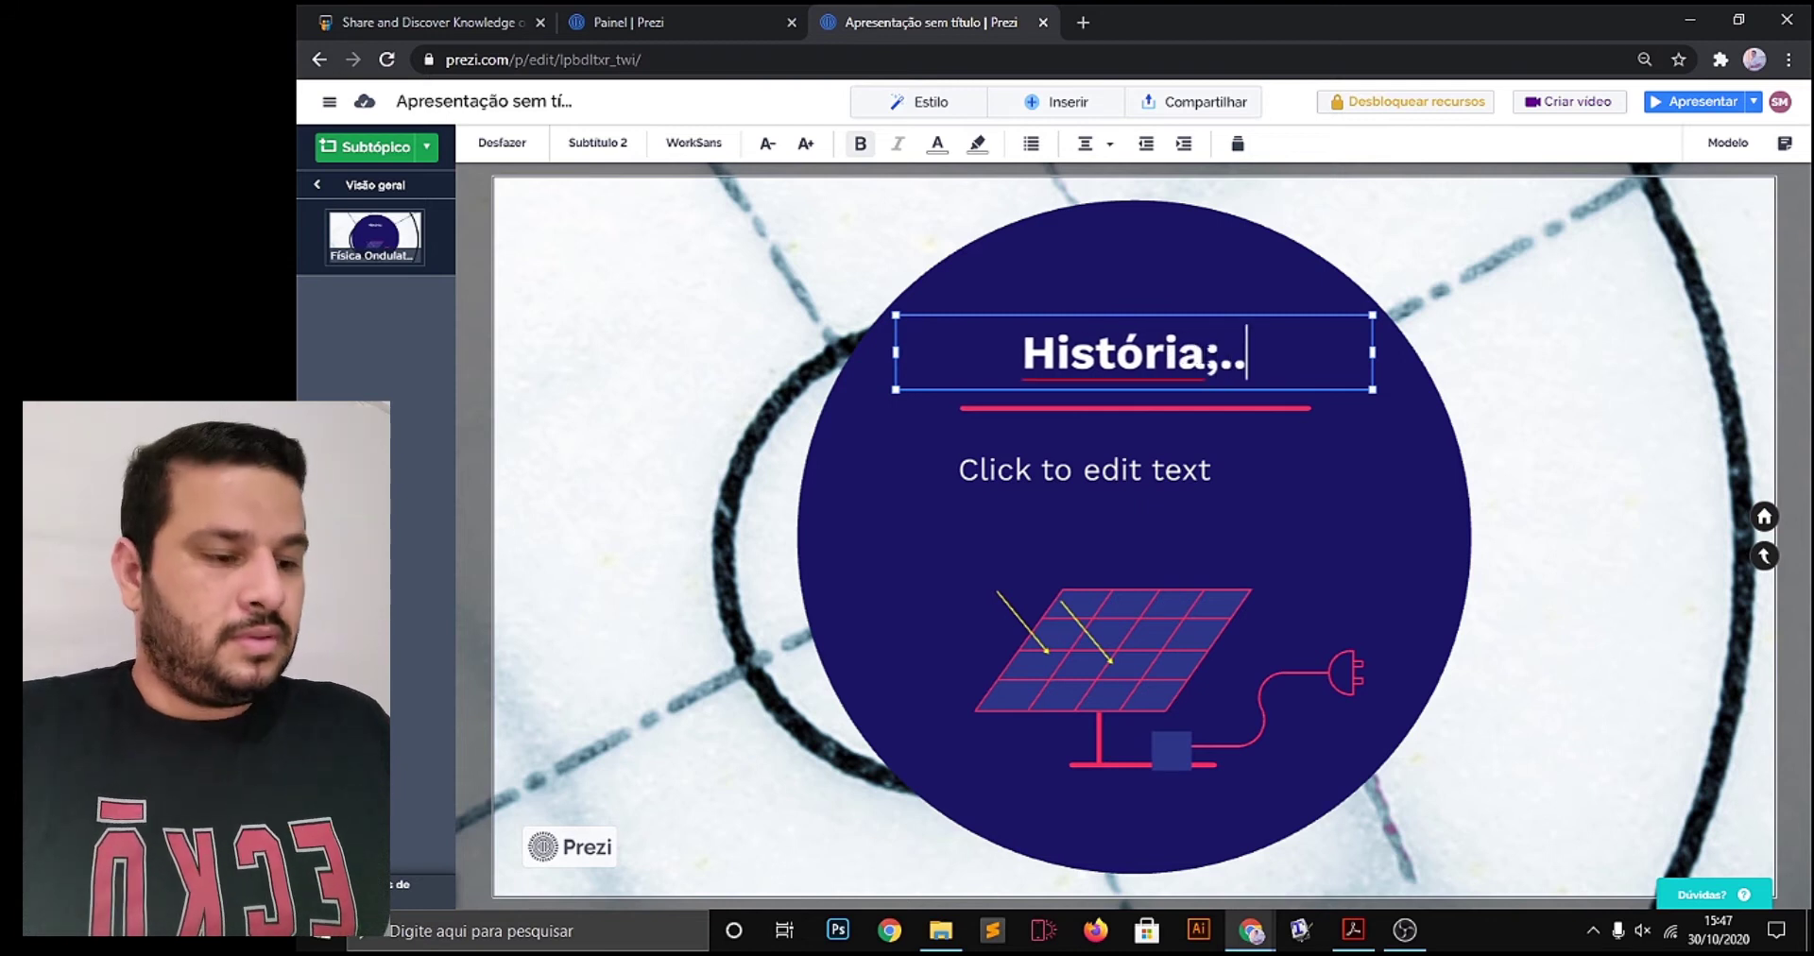
pyautogui.click(1211, 353)
pyautogui.press('BackSpace')
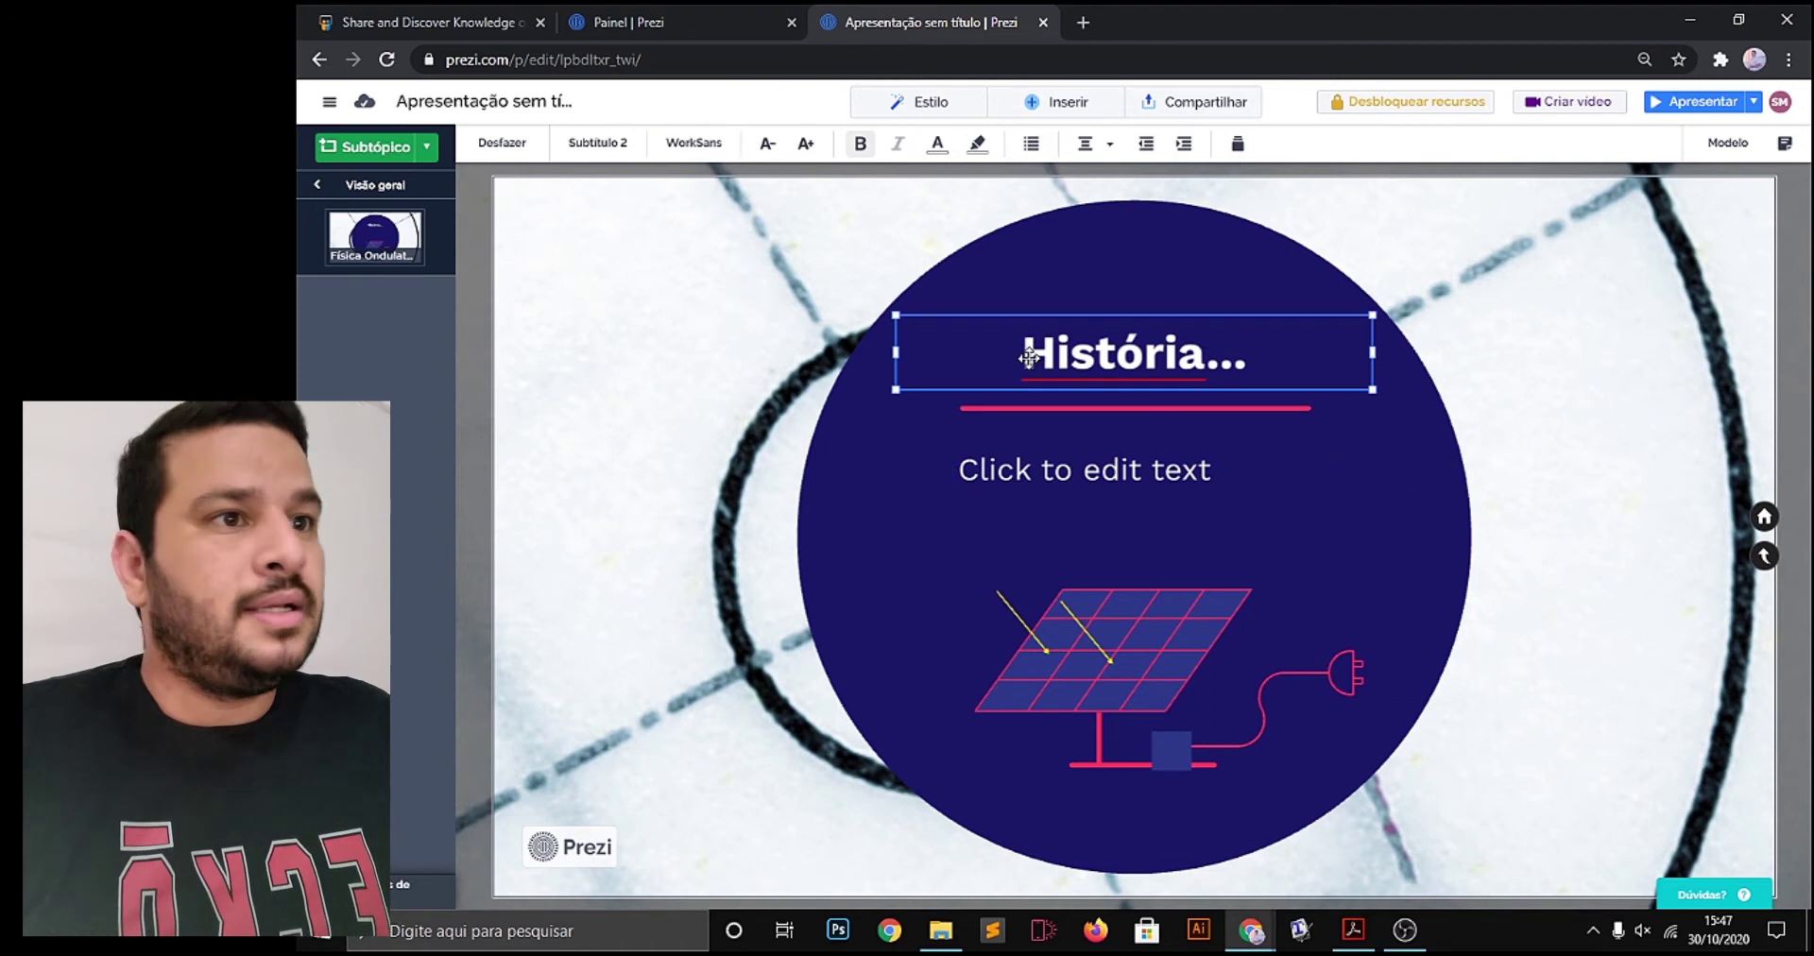
# Replace the word "História" in the topic's title with "Sobre", keeping the ellipsis, and leave the body text placeholder as is
pyautogui.moveTo(1022, 354); pyautogui.dragTo(1202, 348)
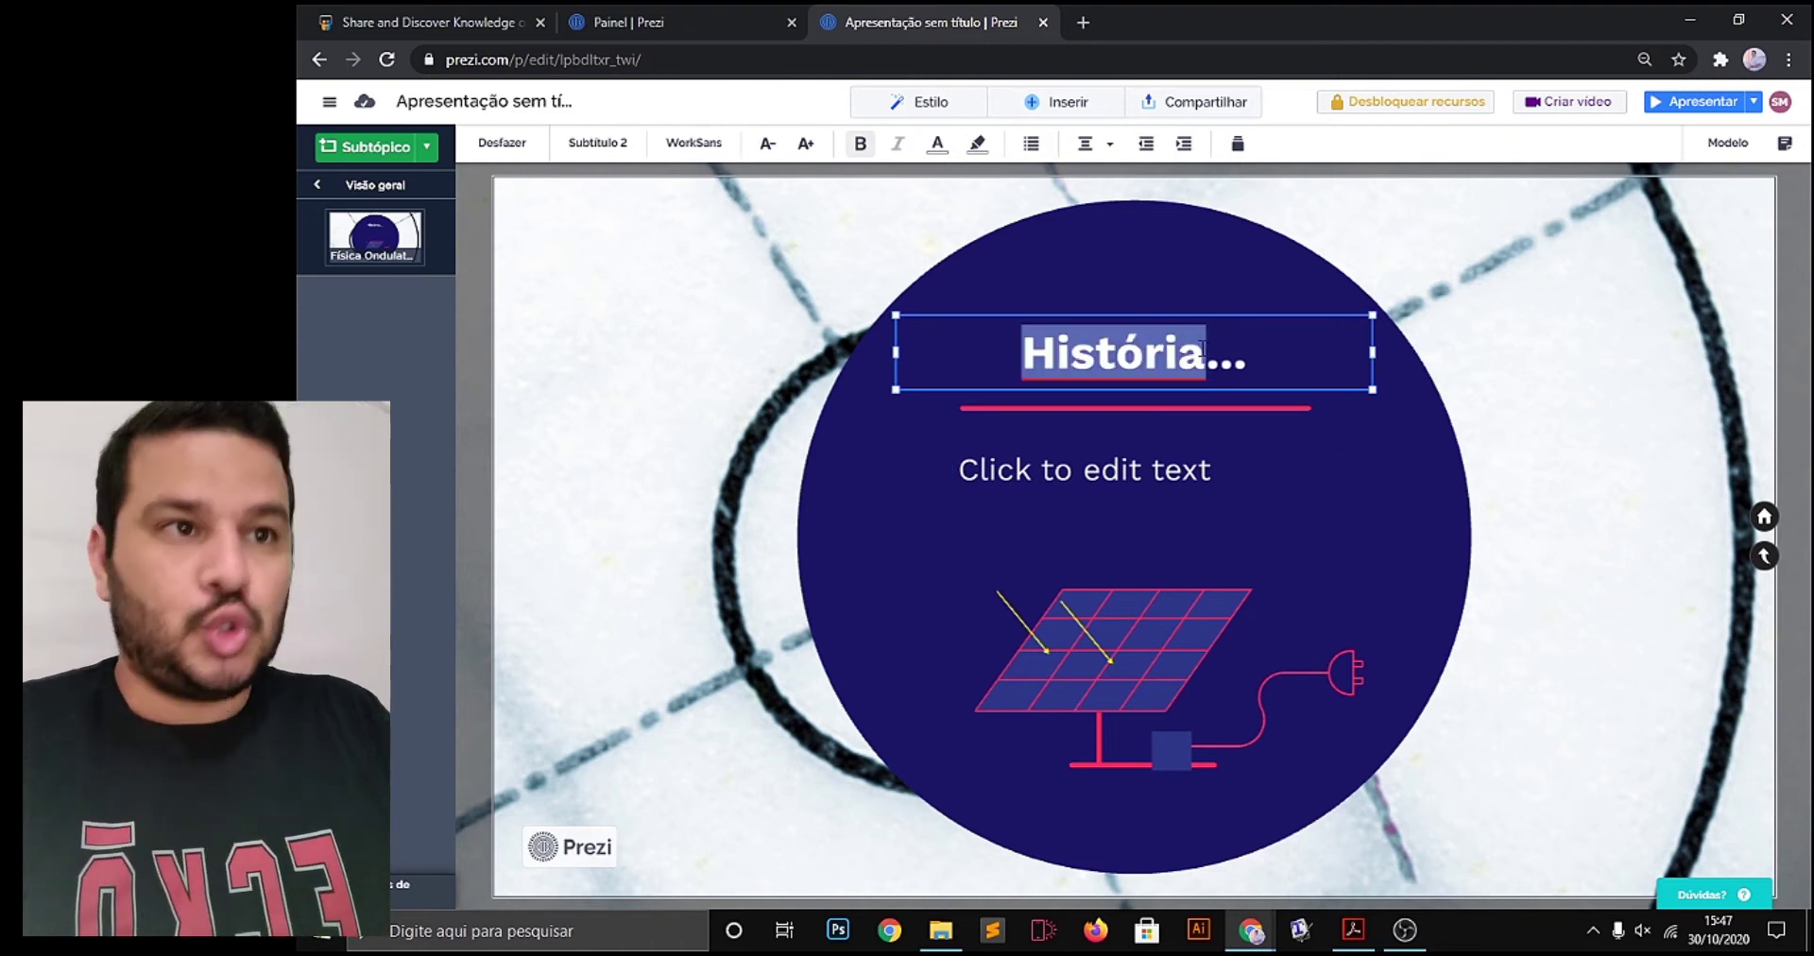
pyautogui.write('Sobre')
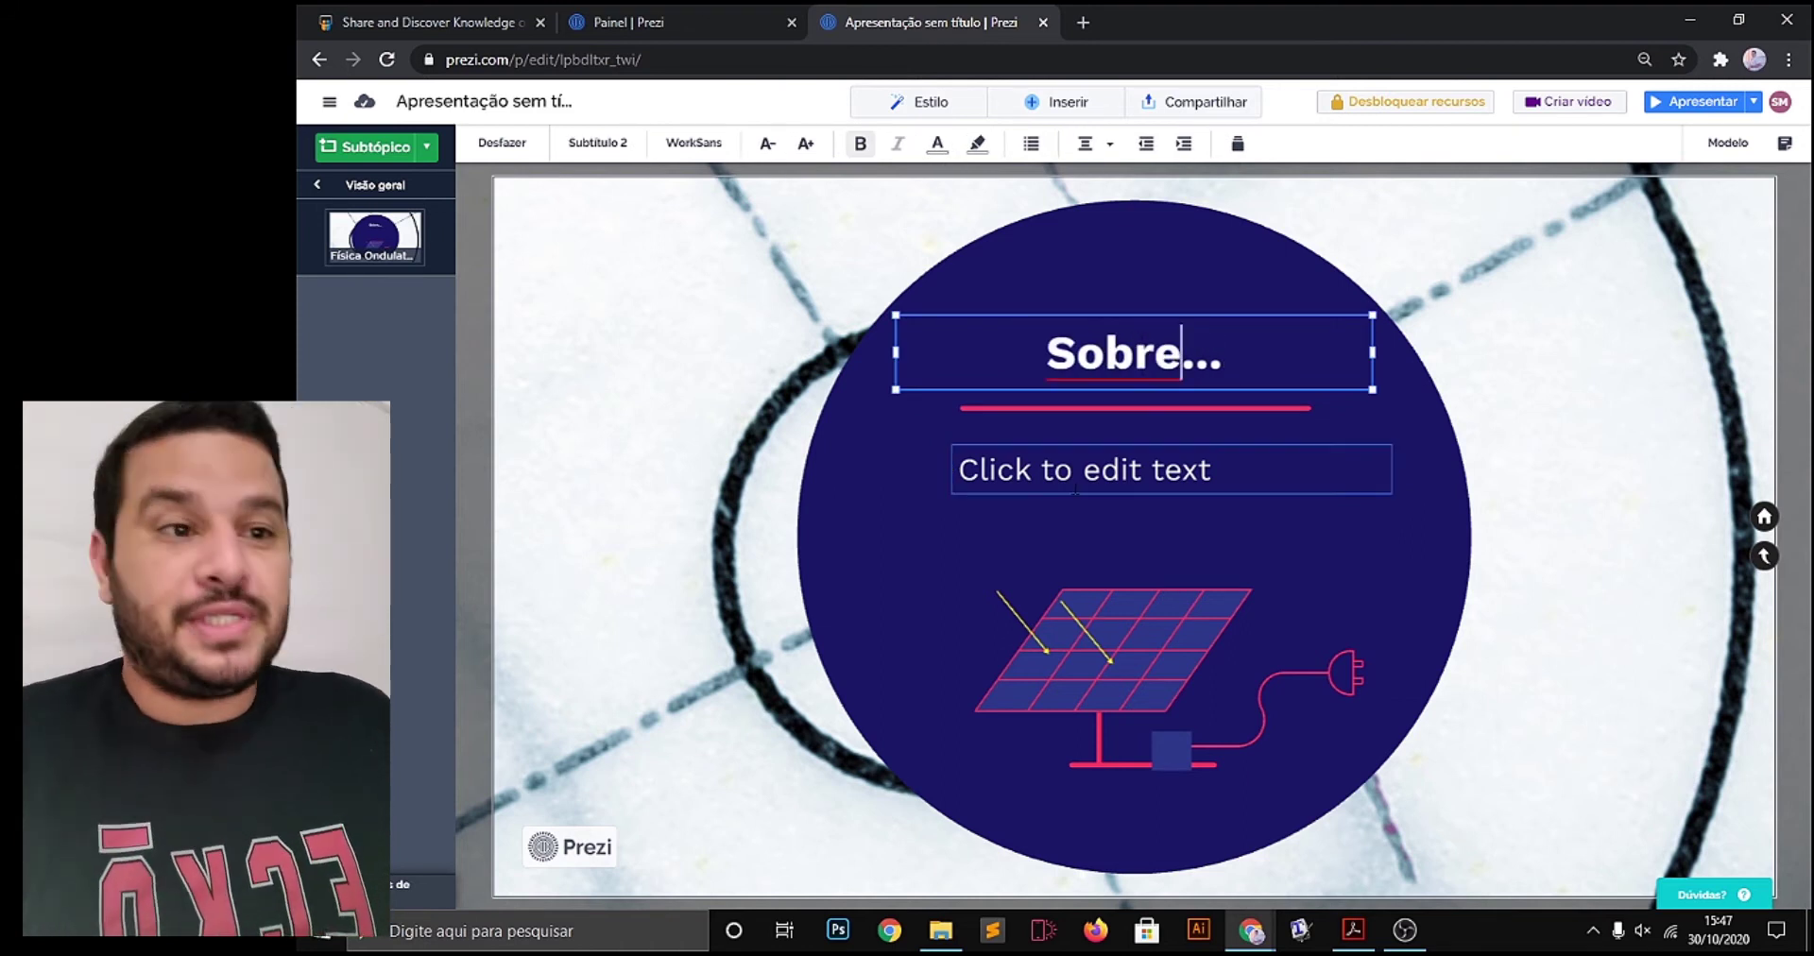
pyautogui.click(1076, 480)
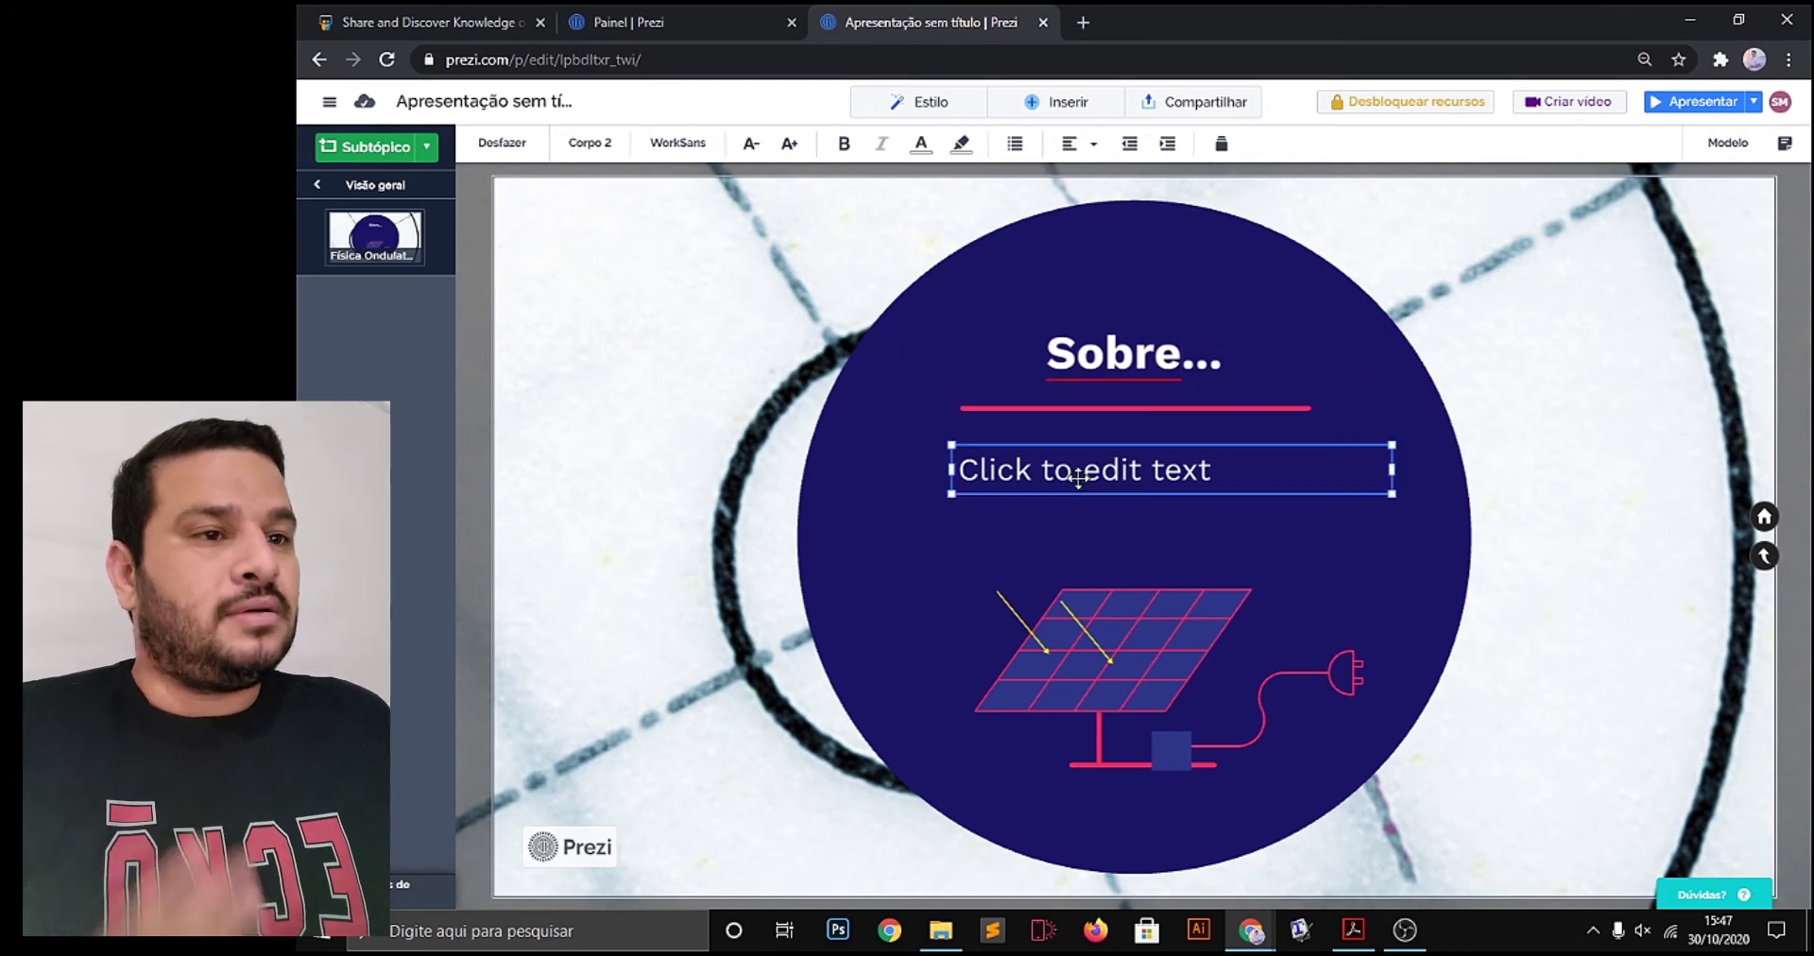
pyautogui.click(1200, 547)
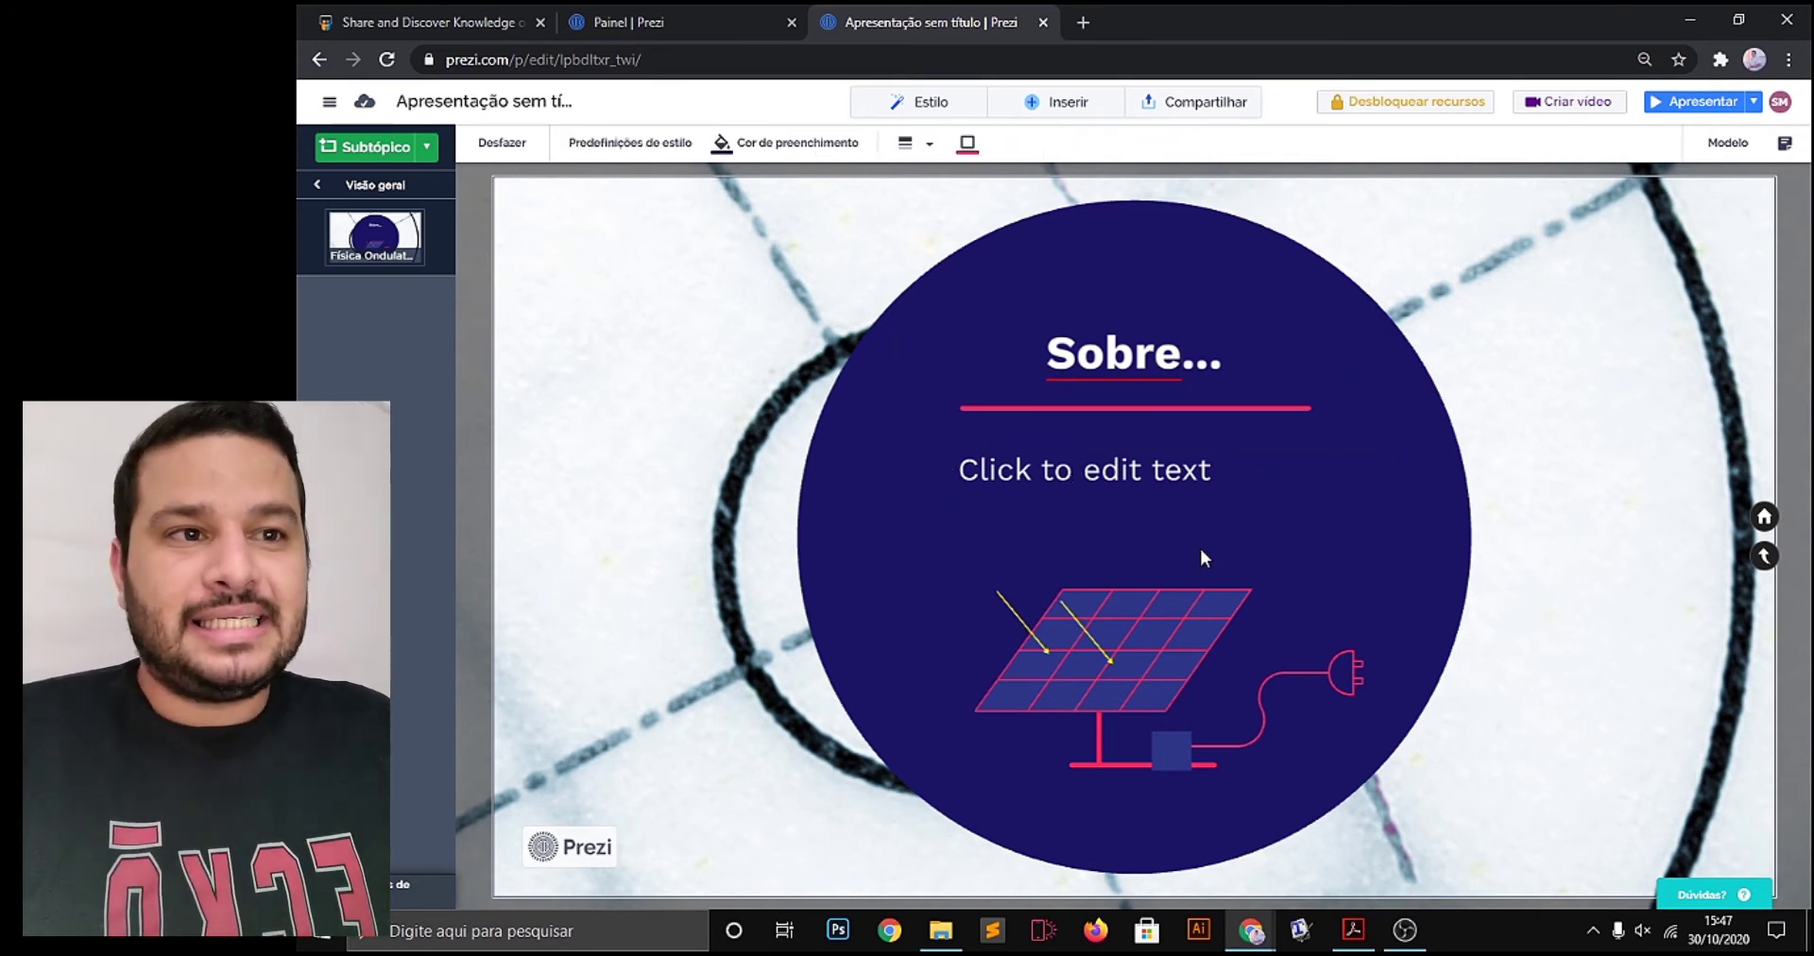
# Return to the overview and look inside the HISTORY topic and its TIMELINE subtopic
pyautogui.scroll(-5, 1200, 546)
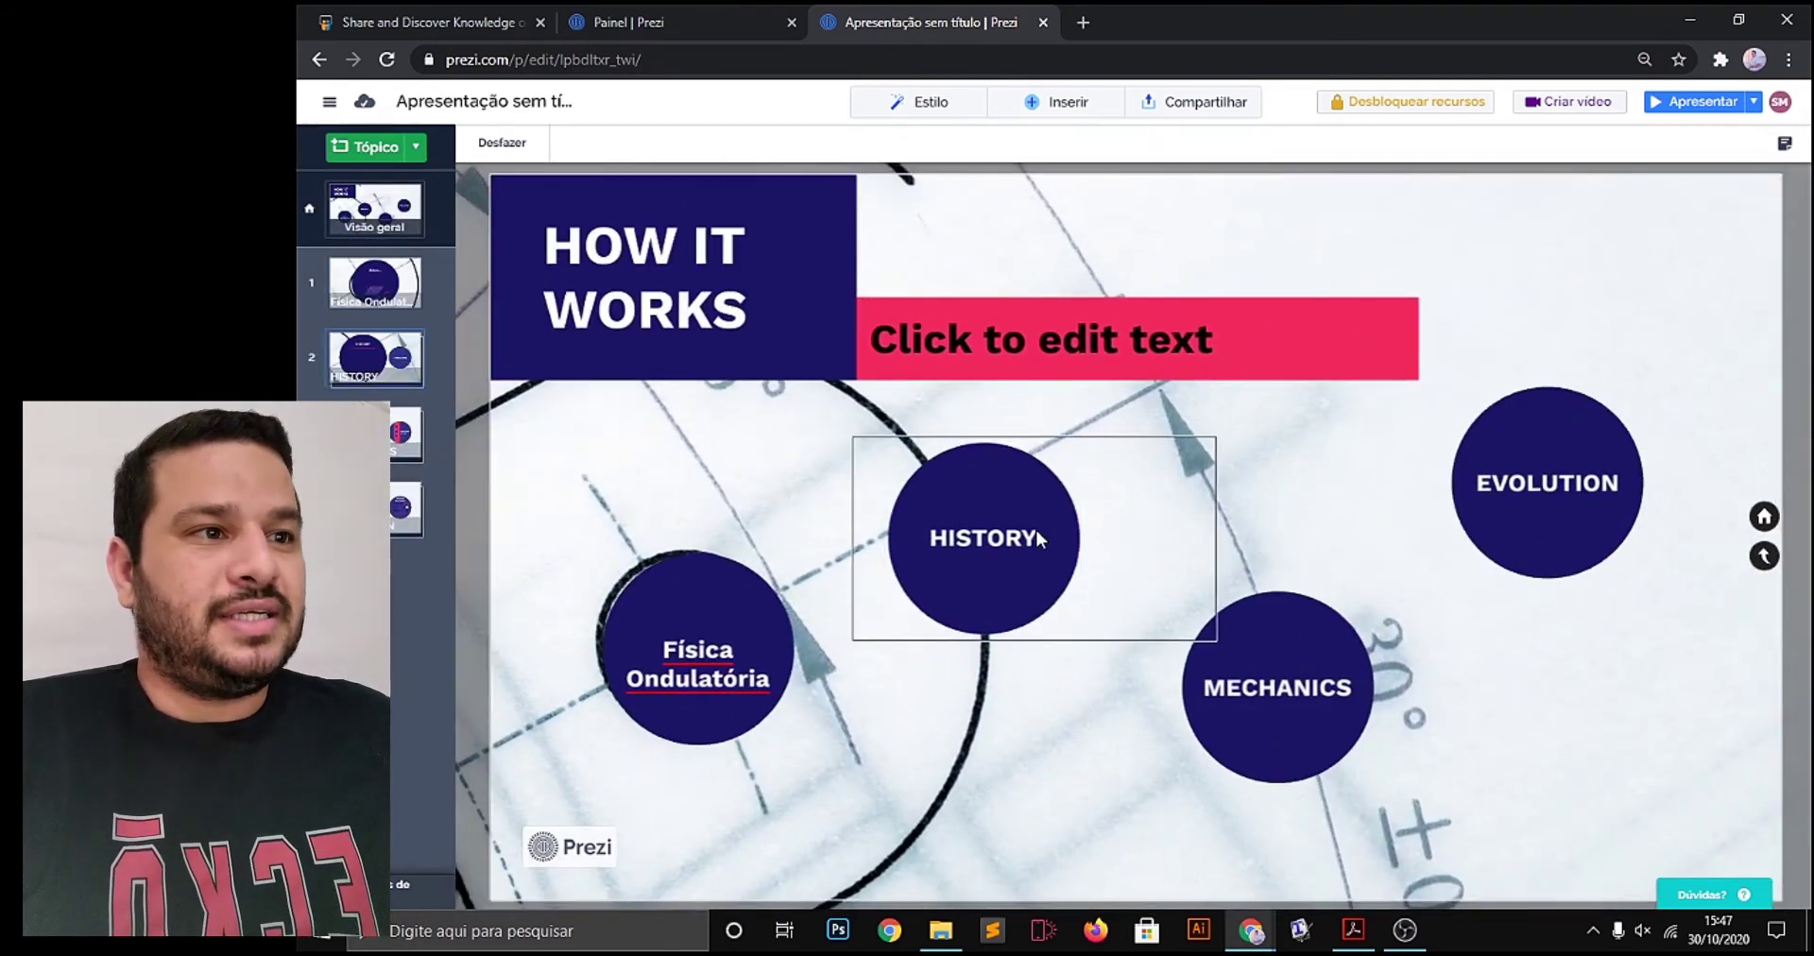
pyautogui.click(1035, 529)
pyautogui.click(1512, 553)
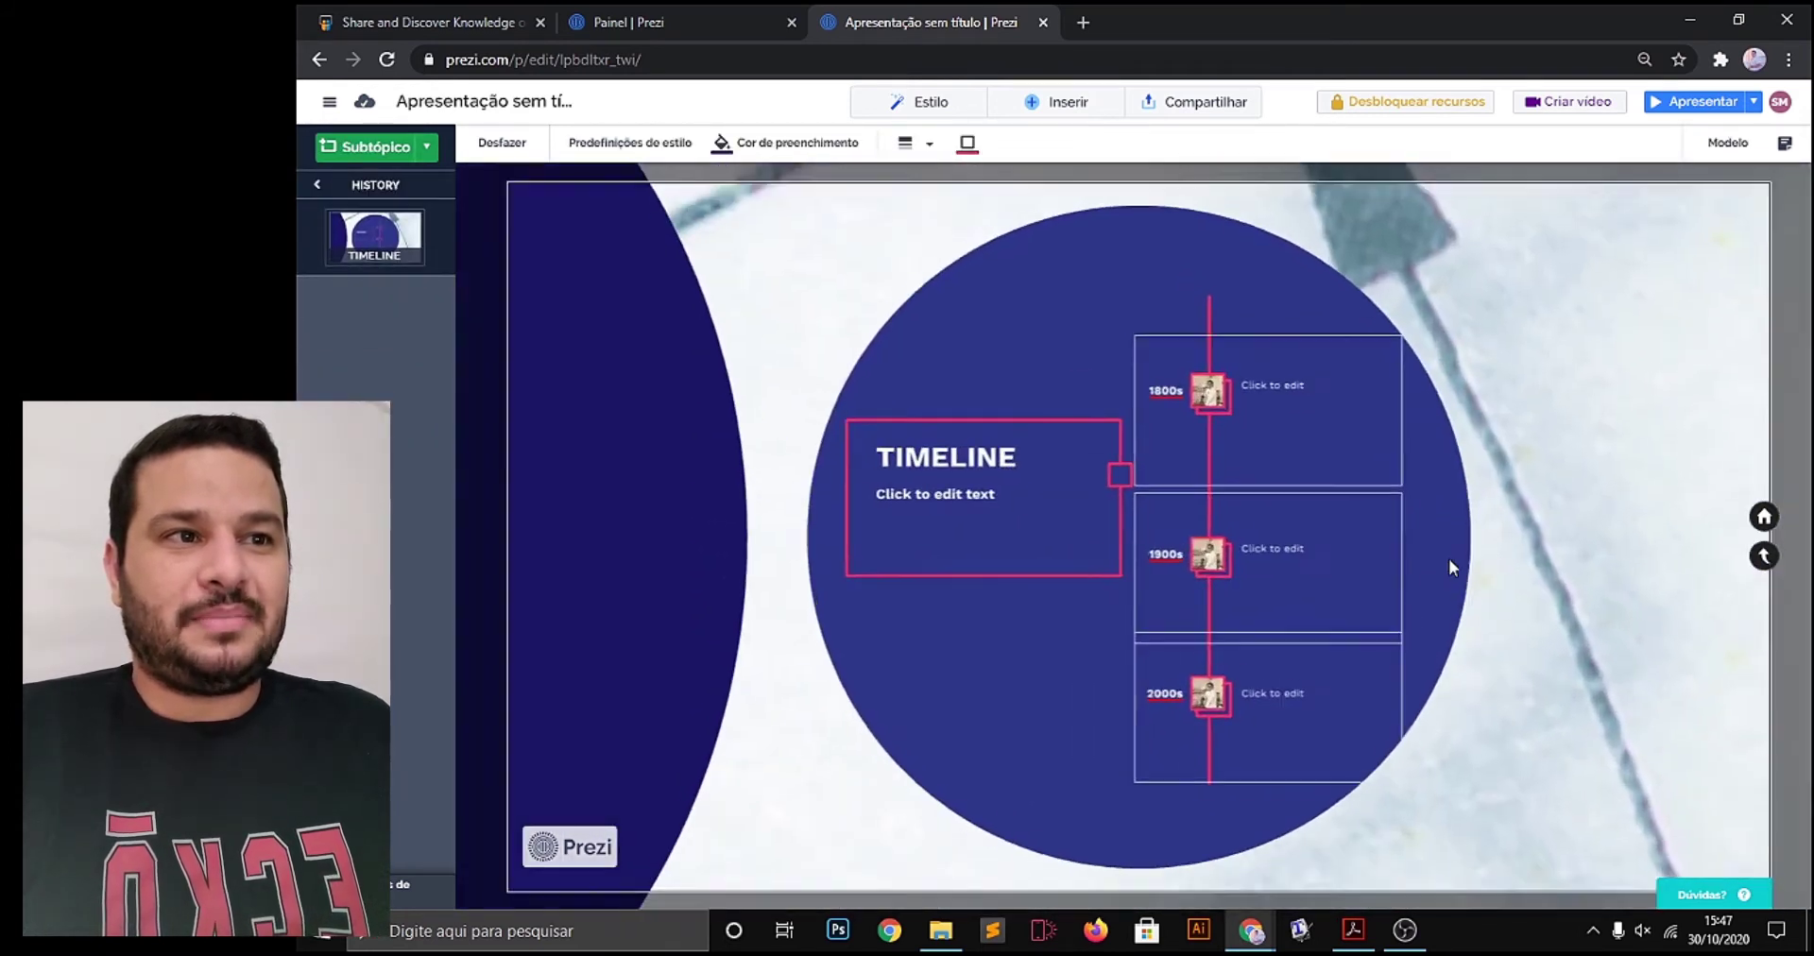
pyautogui.scroll(-3, 1369, 563)
pyautogui.scroll(-3, 1369, 563)
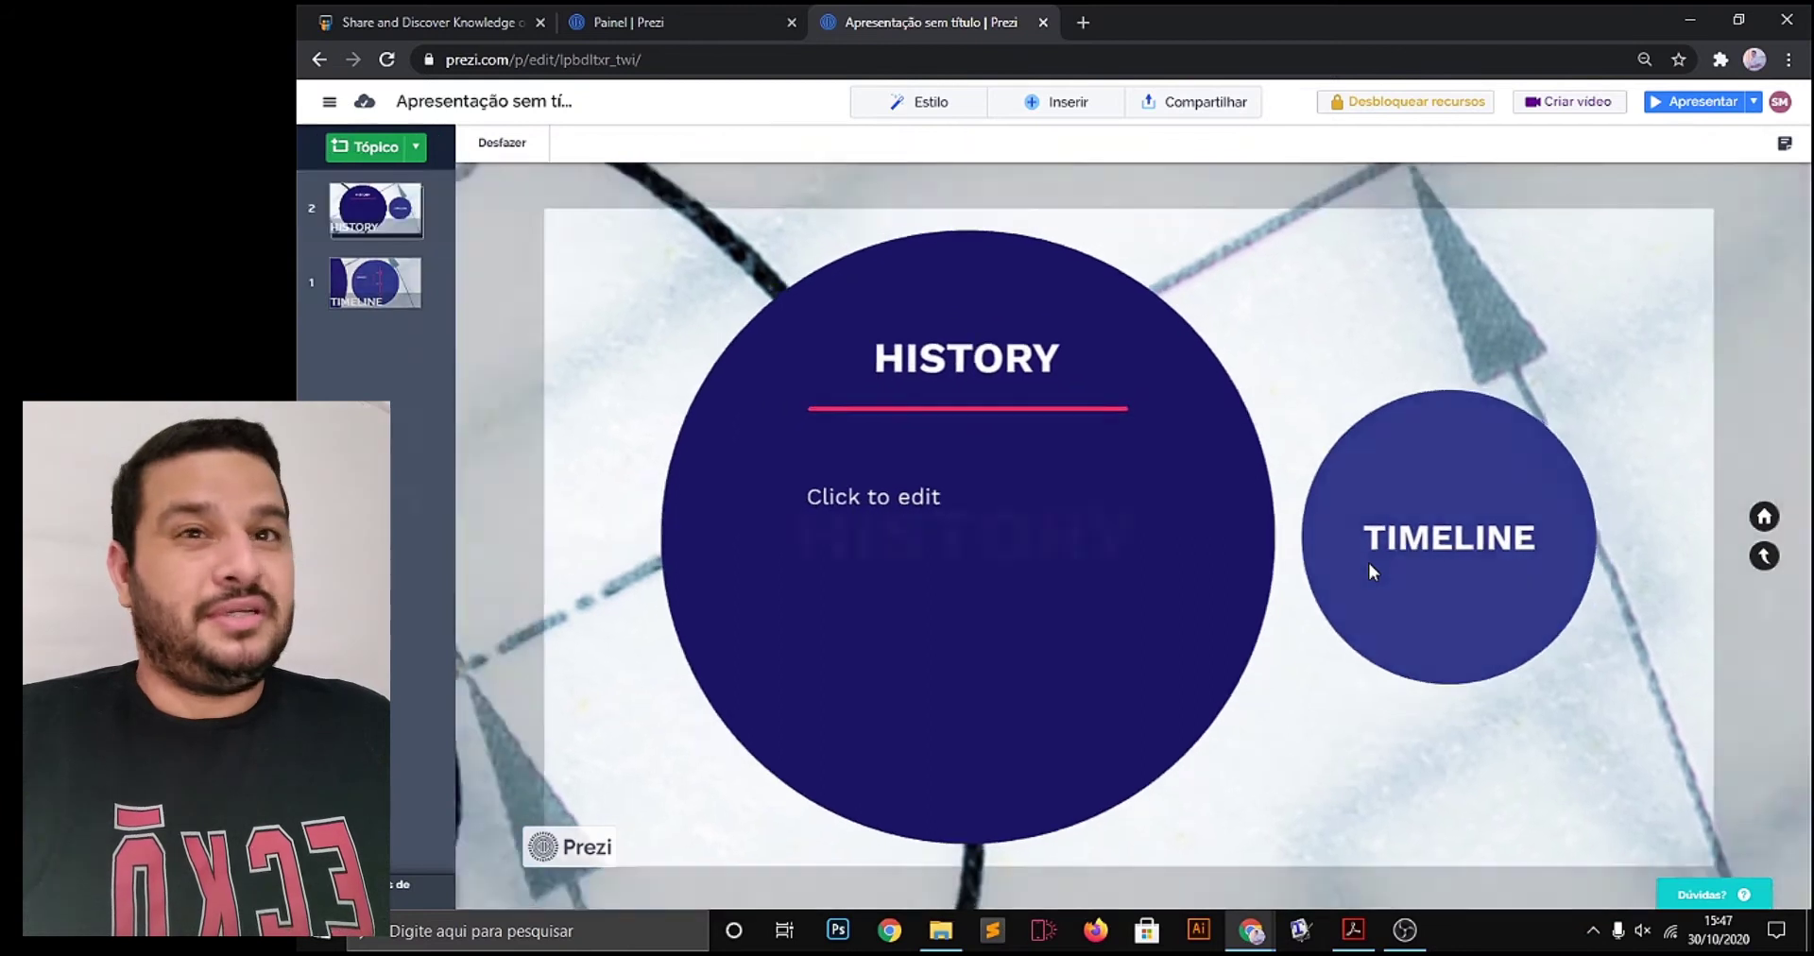
# Switch back to the SlideShare home page and look through its featured presentations
pyautogui.click(411, 20)
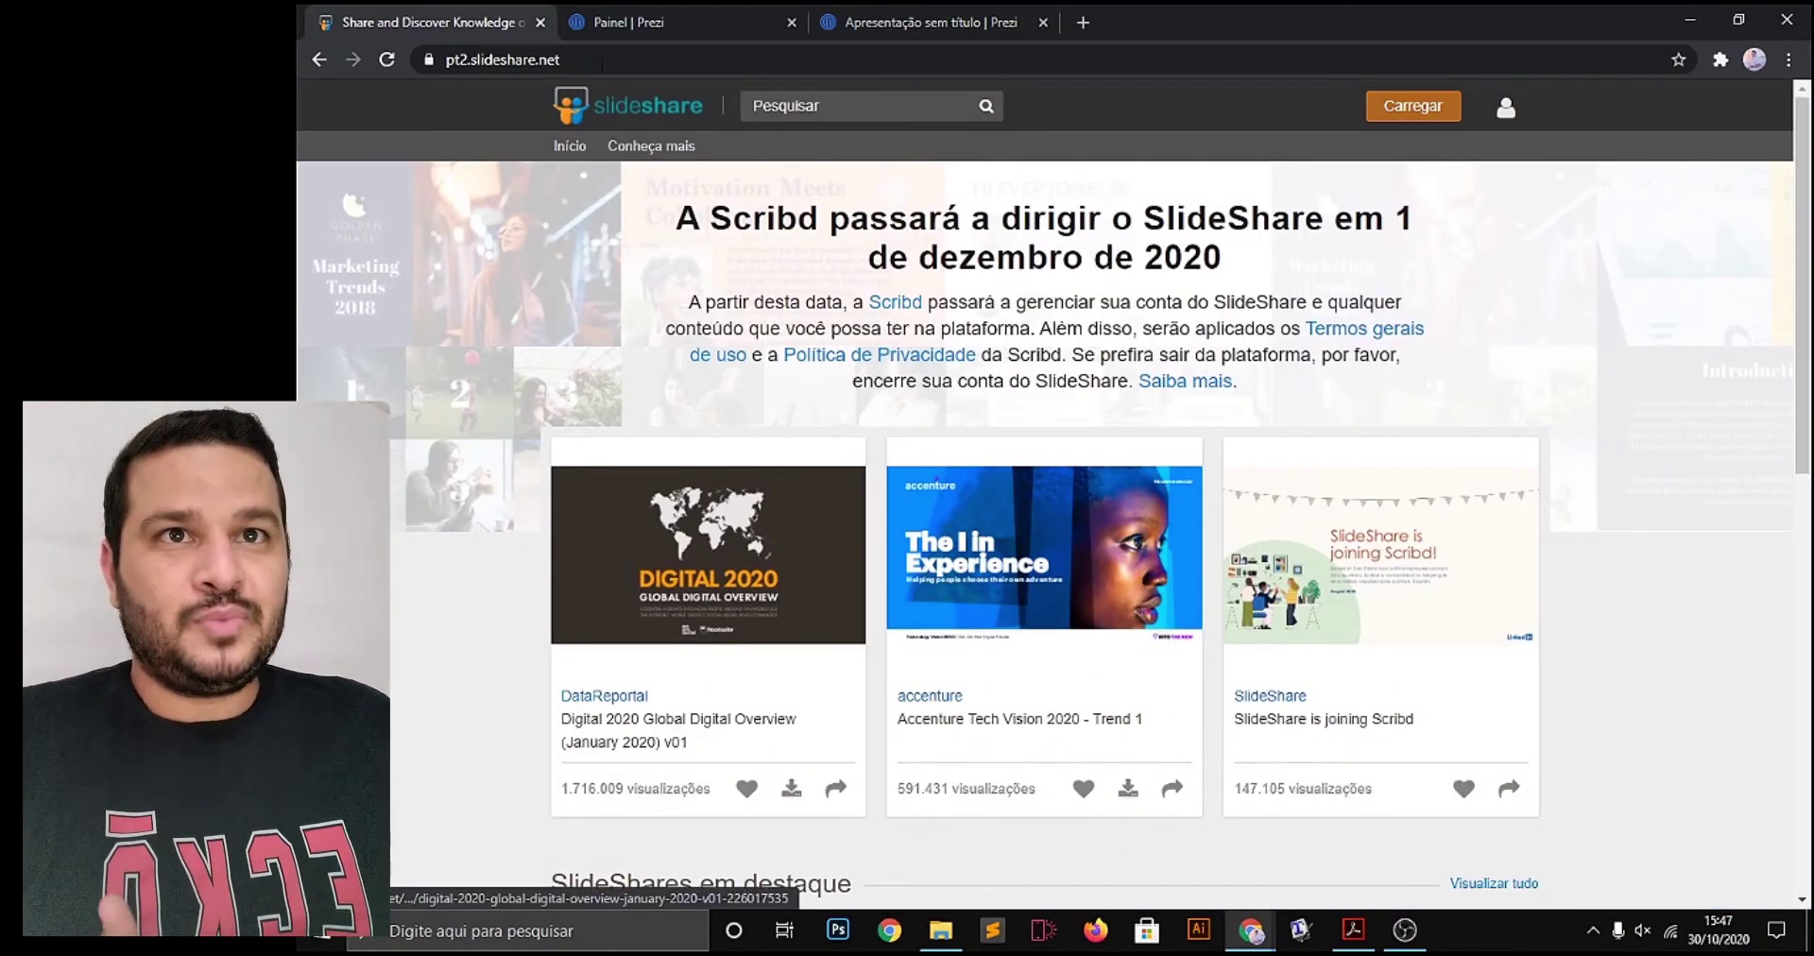
pyautogui.click(628, 21)
pyautogui.click(429, 19)
pyautogui.scroll(-3, 1219, 378)
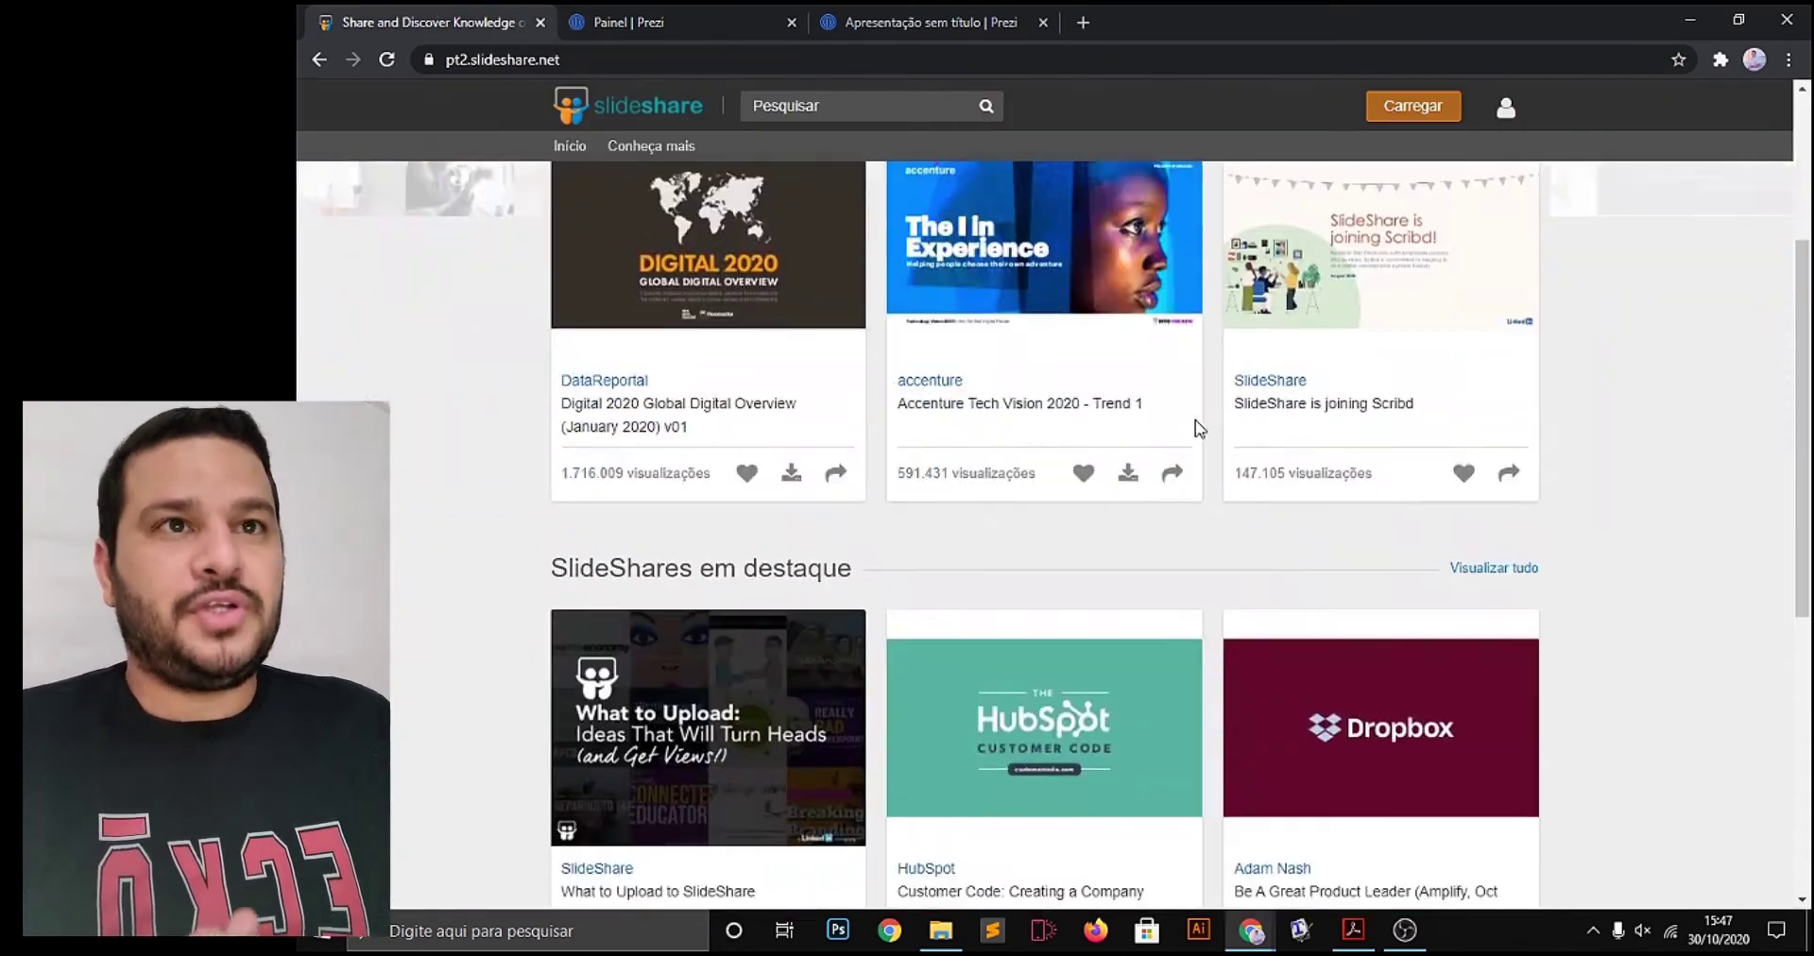
# Search SlideShare for "física ondulatória"
pyautogui.scroll(3, 968, 531)
pyautogui.click(908, 104)
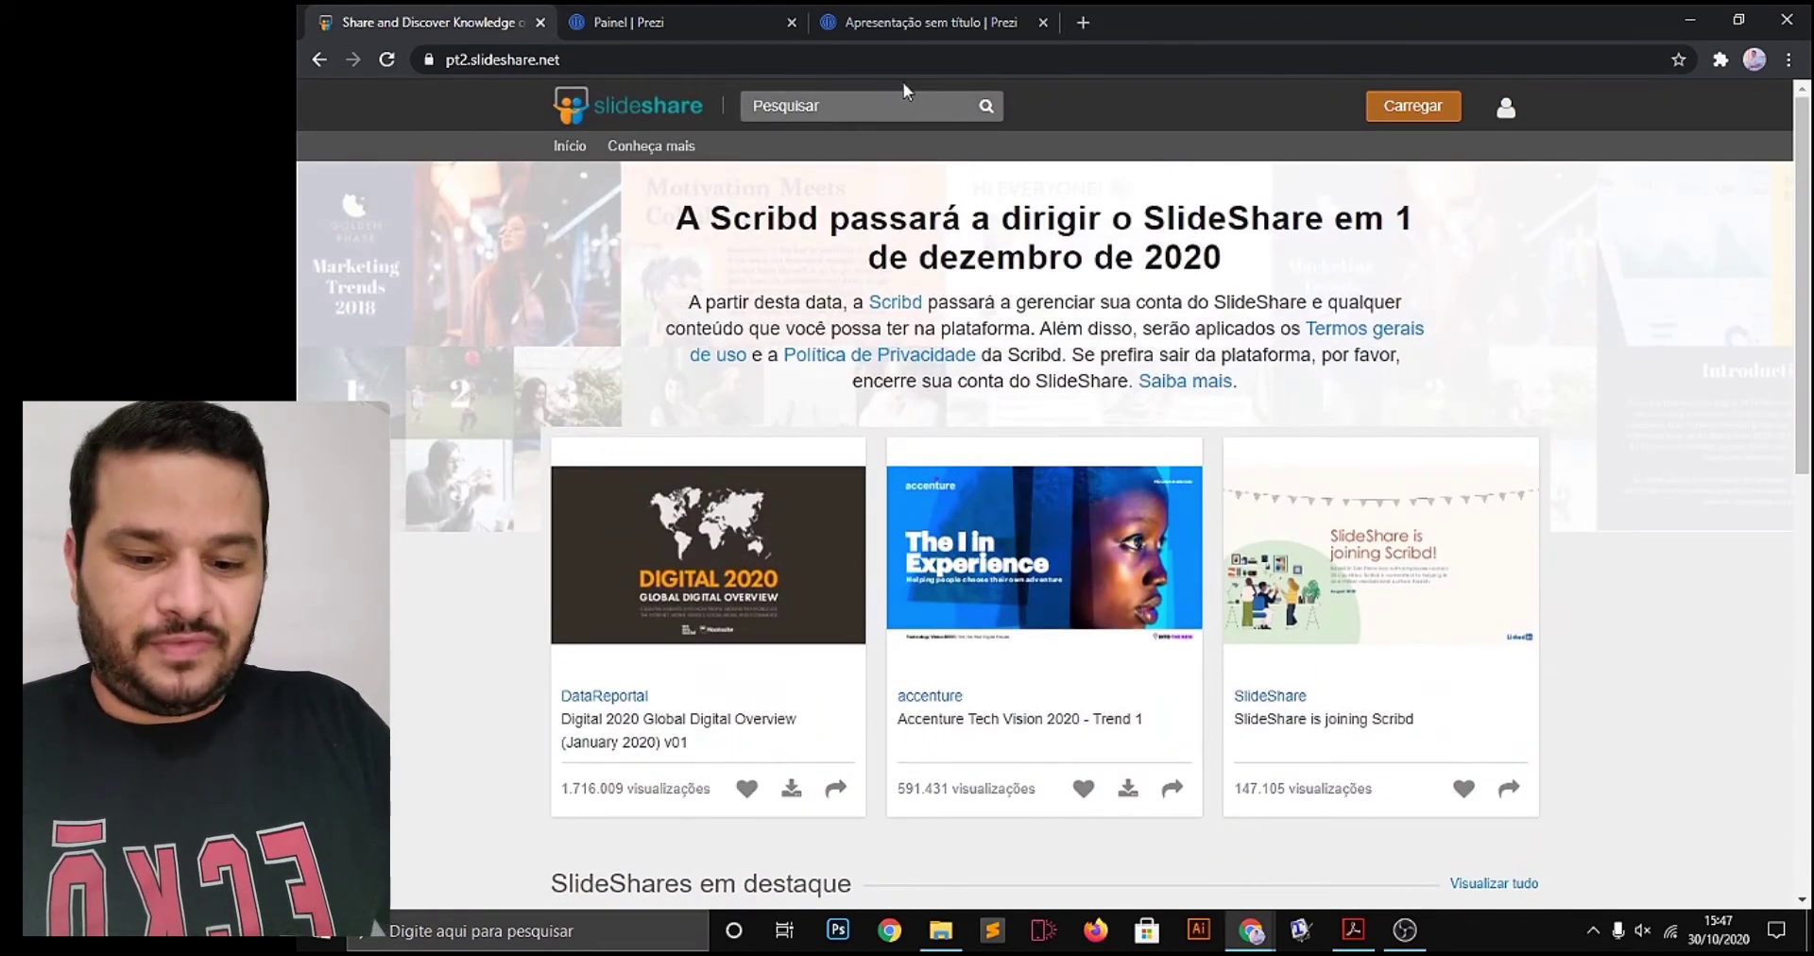
pyautogui.write('fisica ondu')
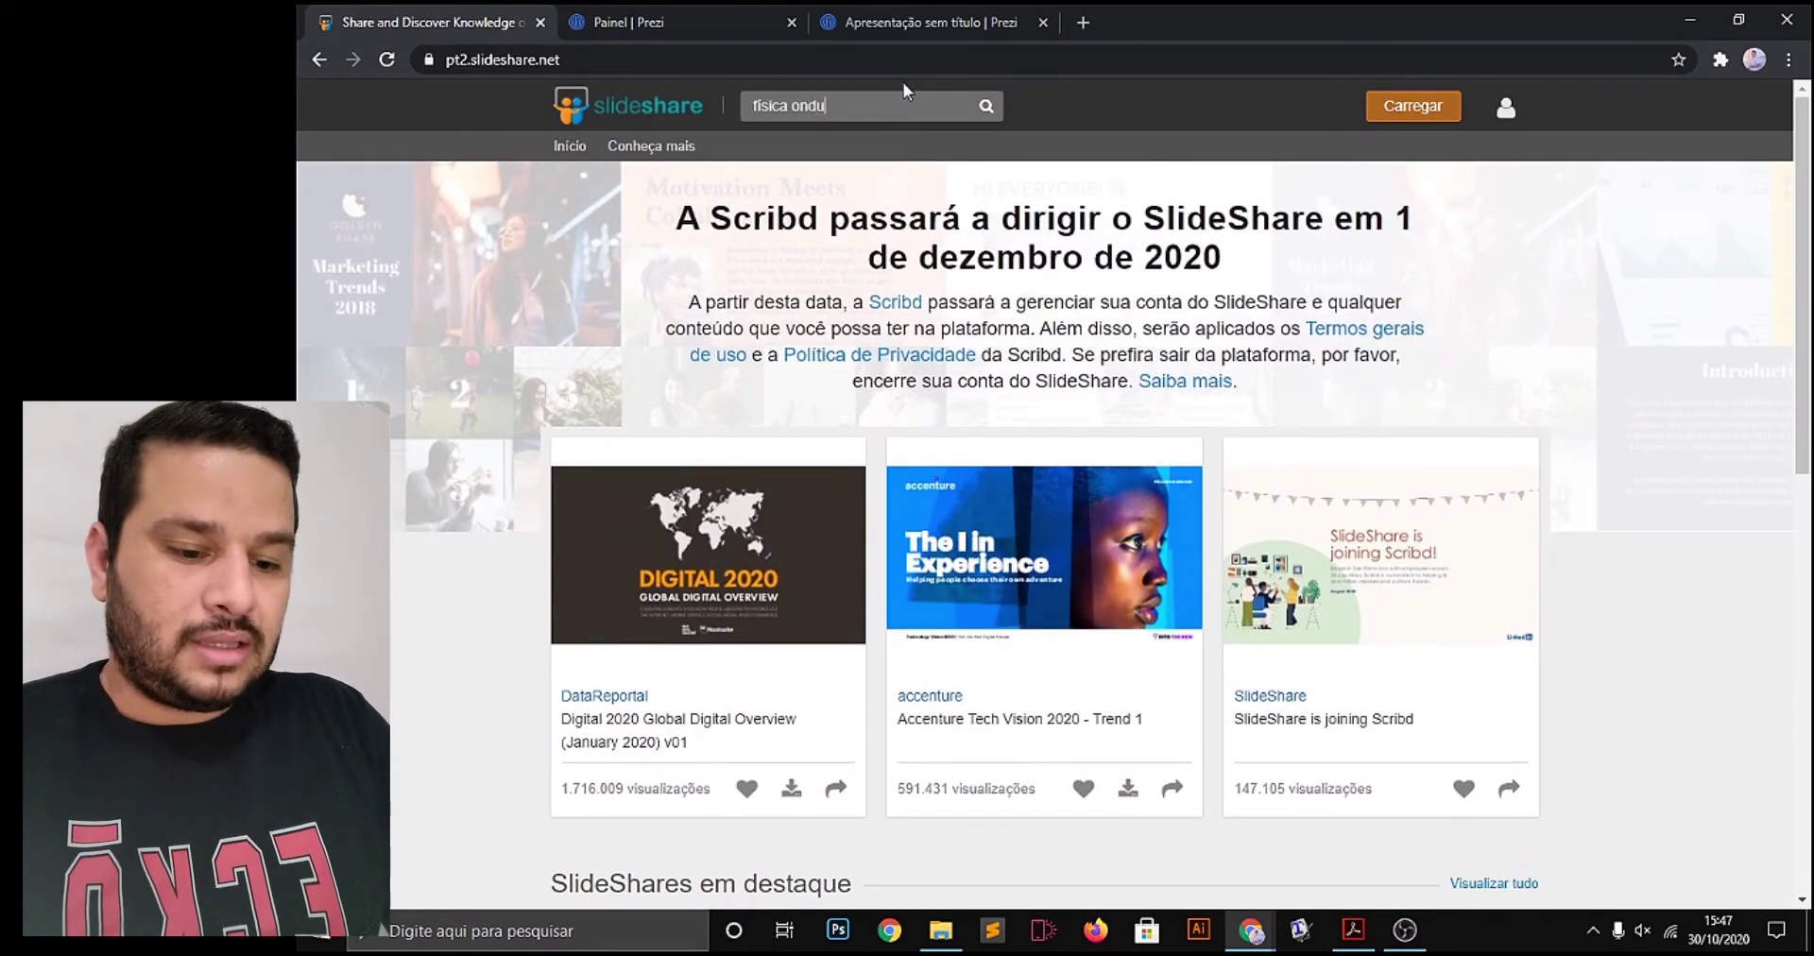
pyautogui.write('lat')
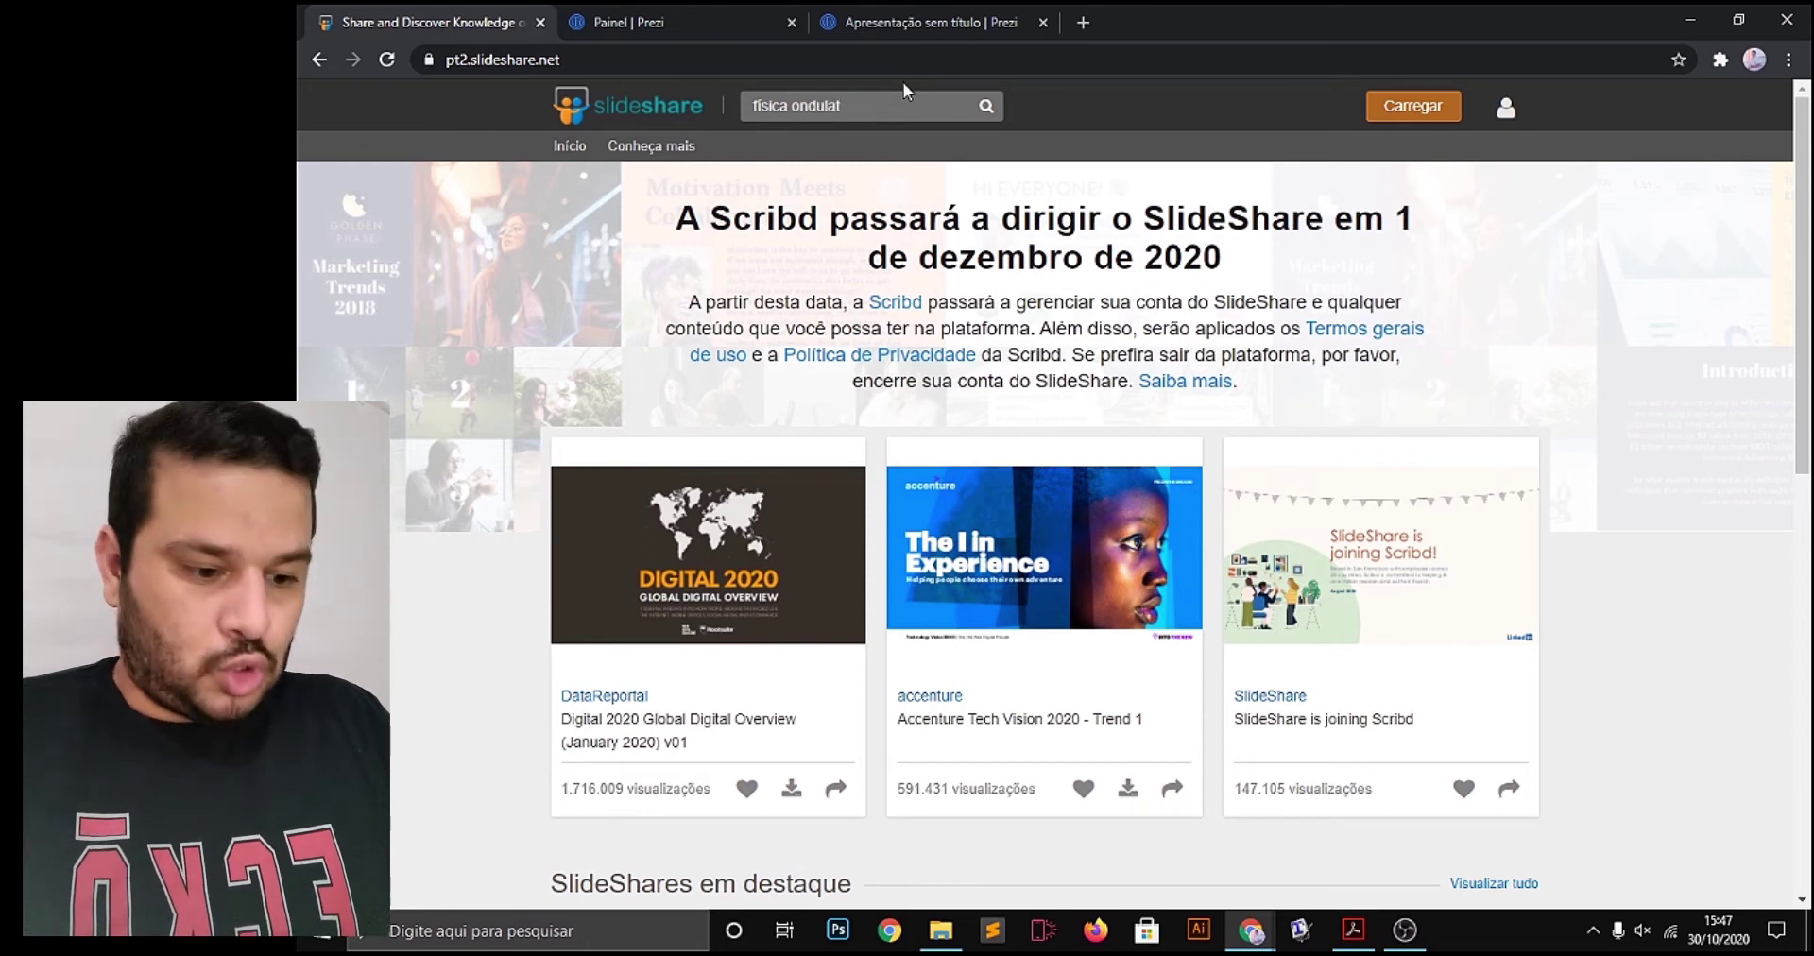
pyautogui.write('ória')
pyautogui.press('Return')
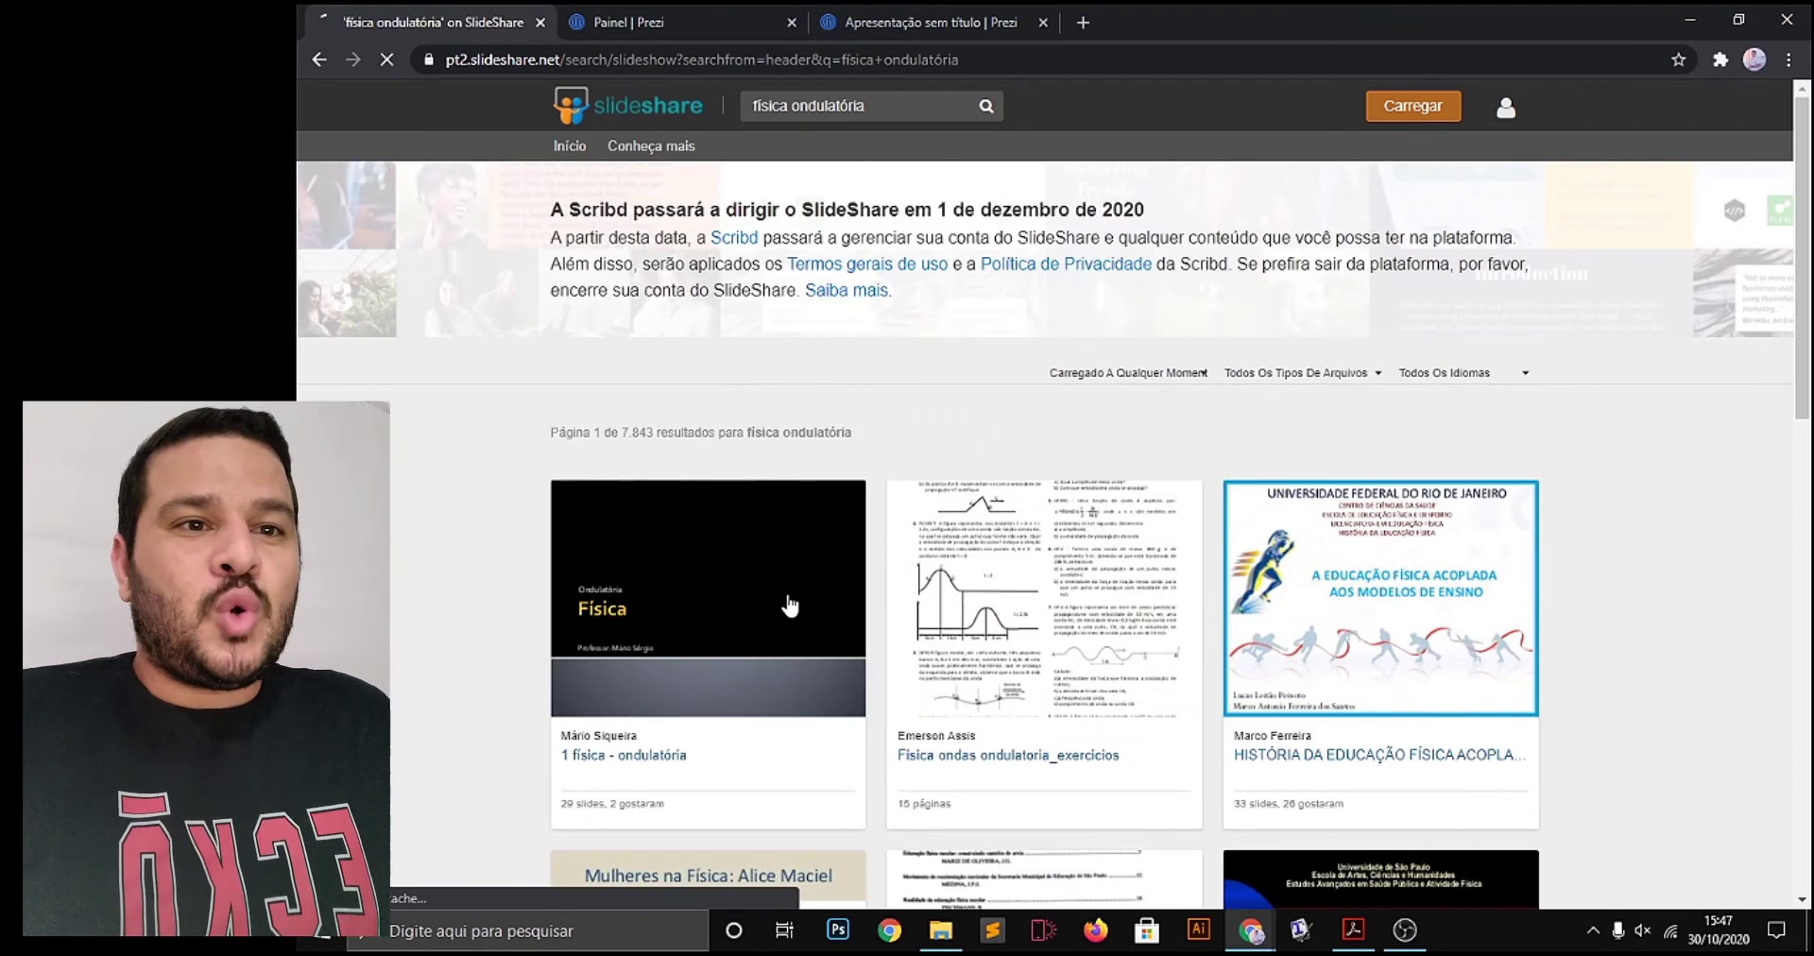
# Open the "1 física - ondulatória" presentation from the search results and advance to its second slide
pyautogui.click(783, 559)
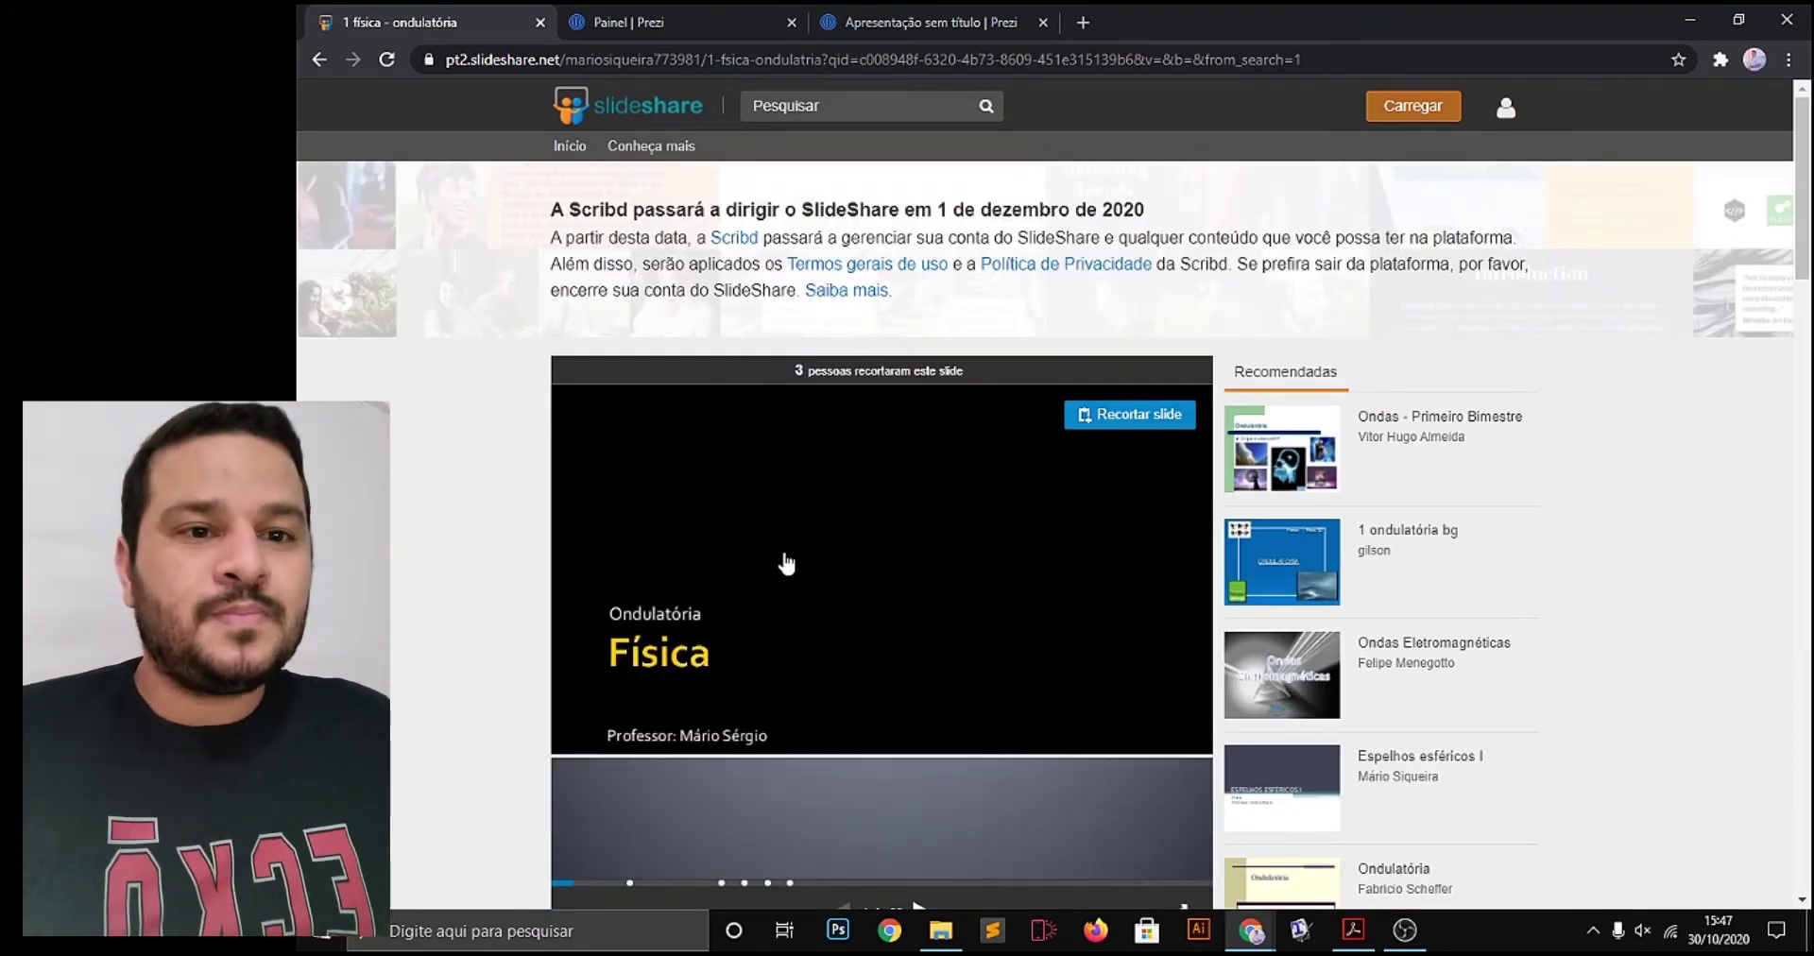
pyautogui.scroll(-2, 789, 567)
pyautogui.click(919, 702)
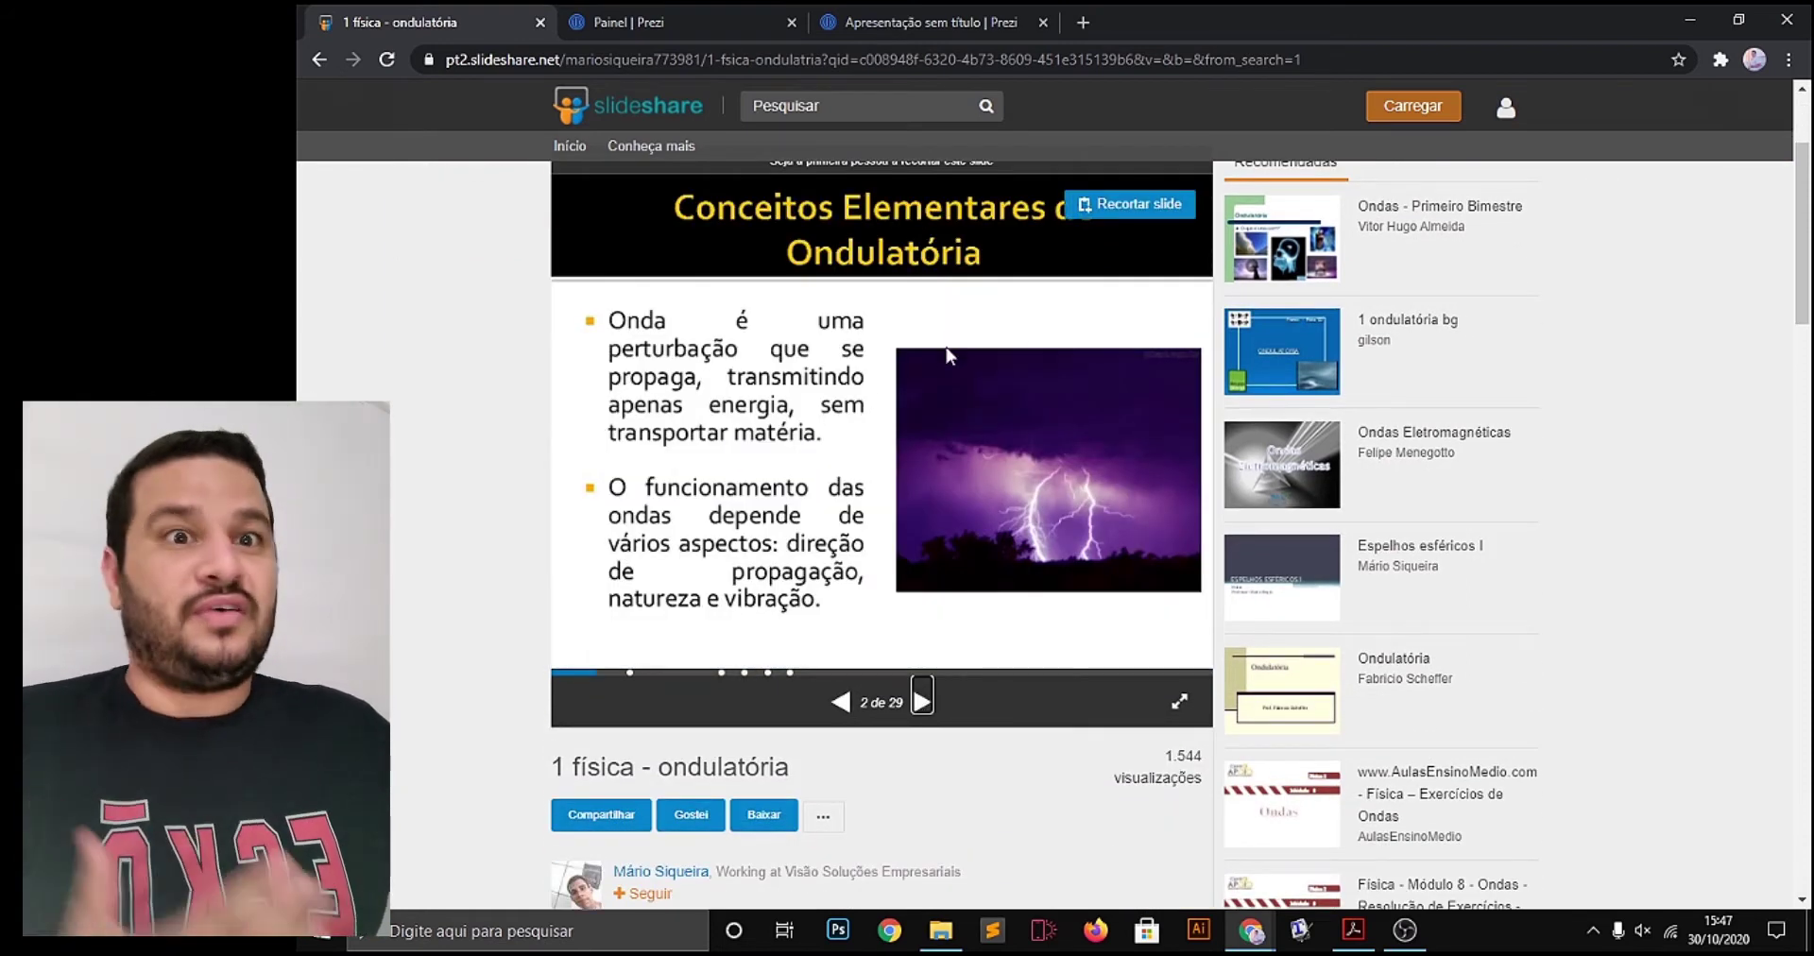
pyautogui.scroll(2, 896, 393)
# Switch to the Prezi presentation to compare its topic overview, and return to the SlideShare presentation
pyautogui.click(925, 21)
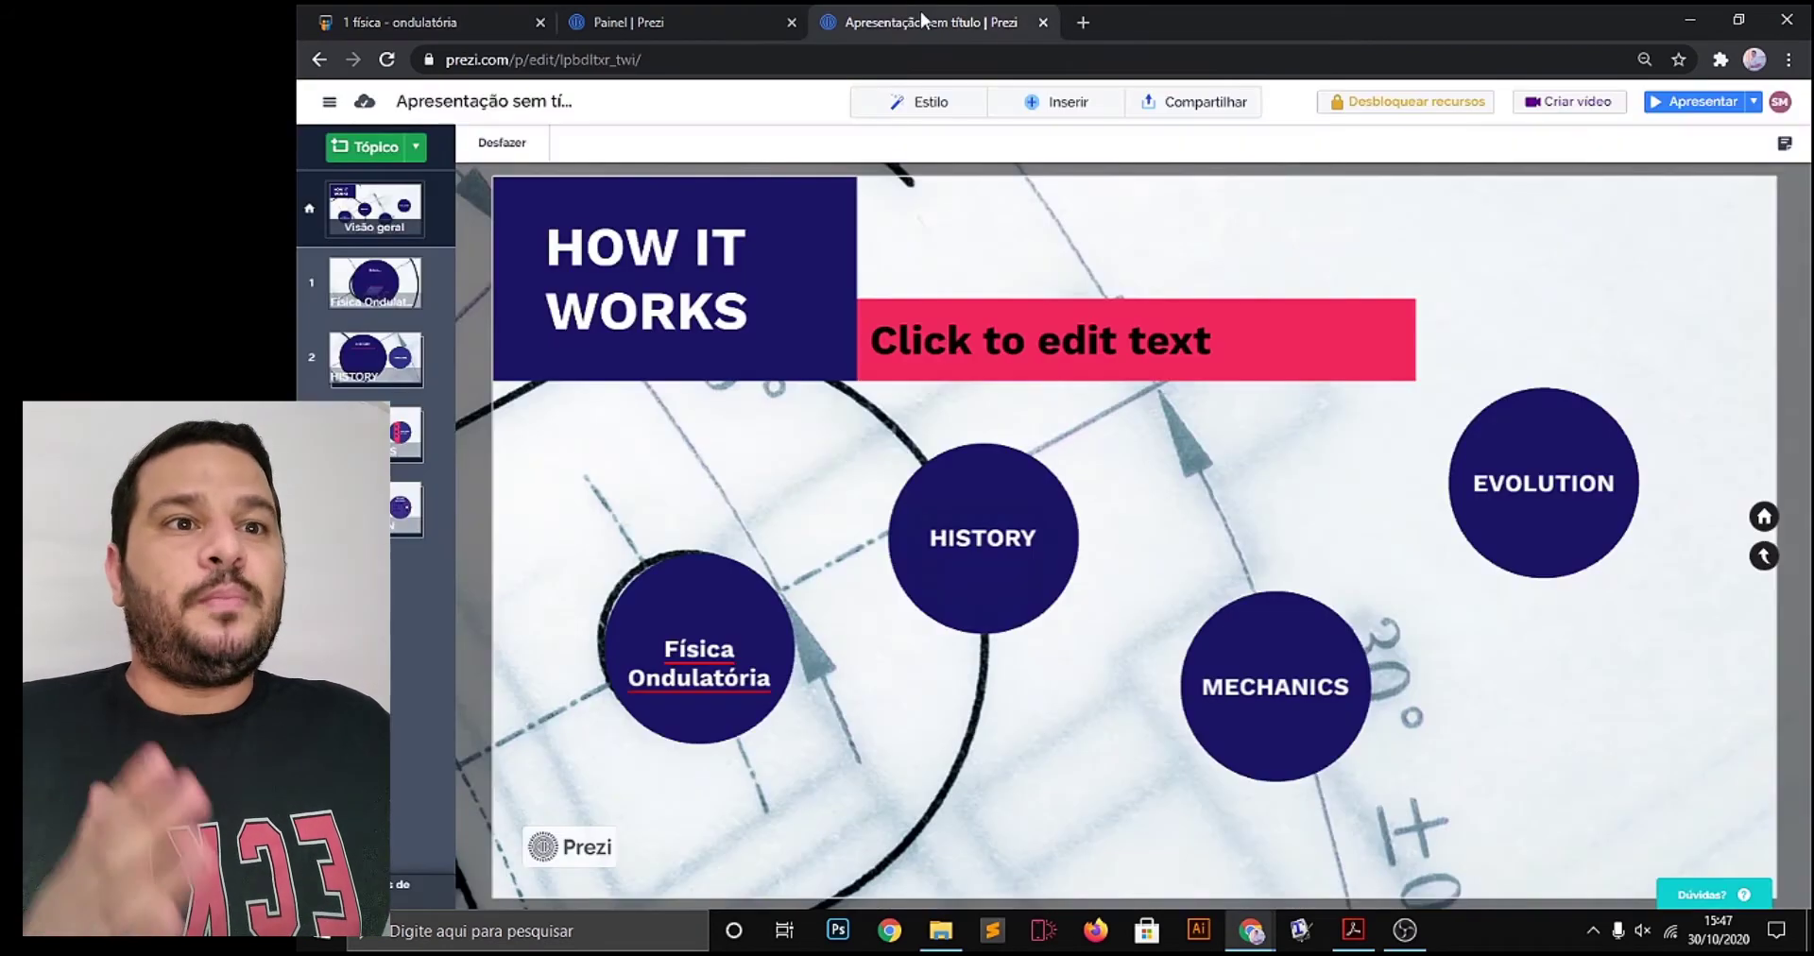
pyautogui.click(742, 5)
pyautogui.click(945, 21)
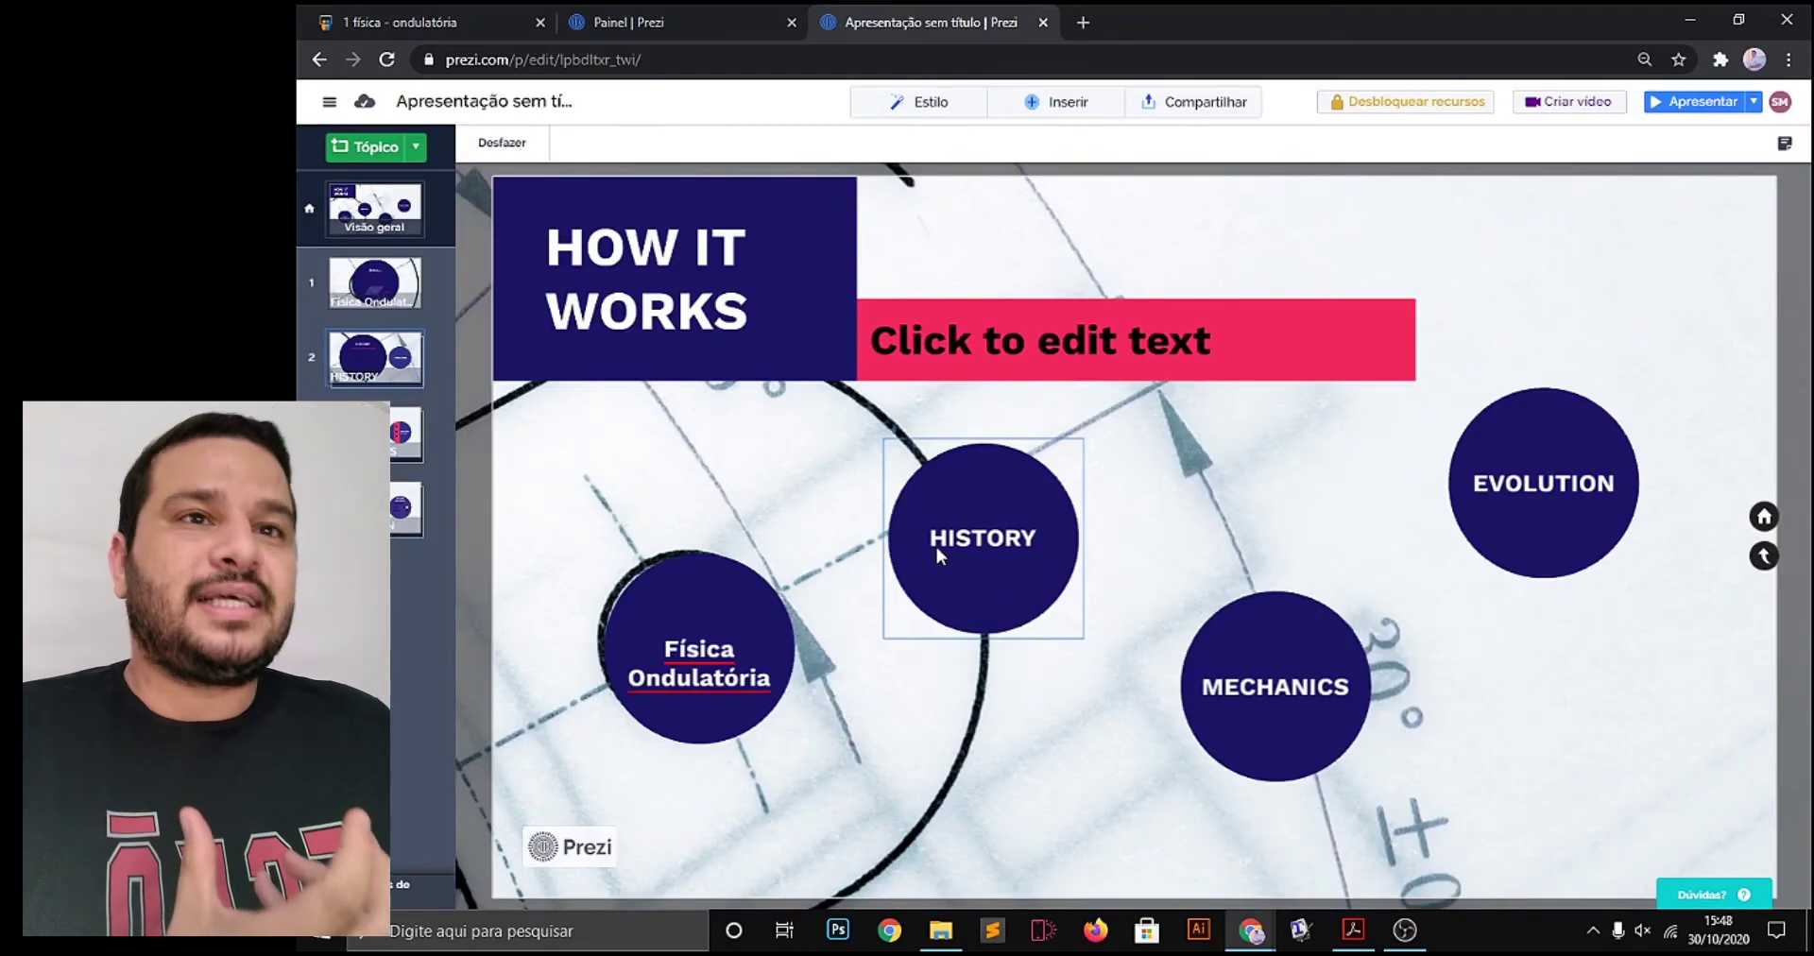
pyautogui.click(675, 17)
pyautogui.click(342, 17)
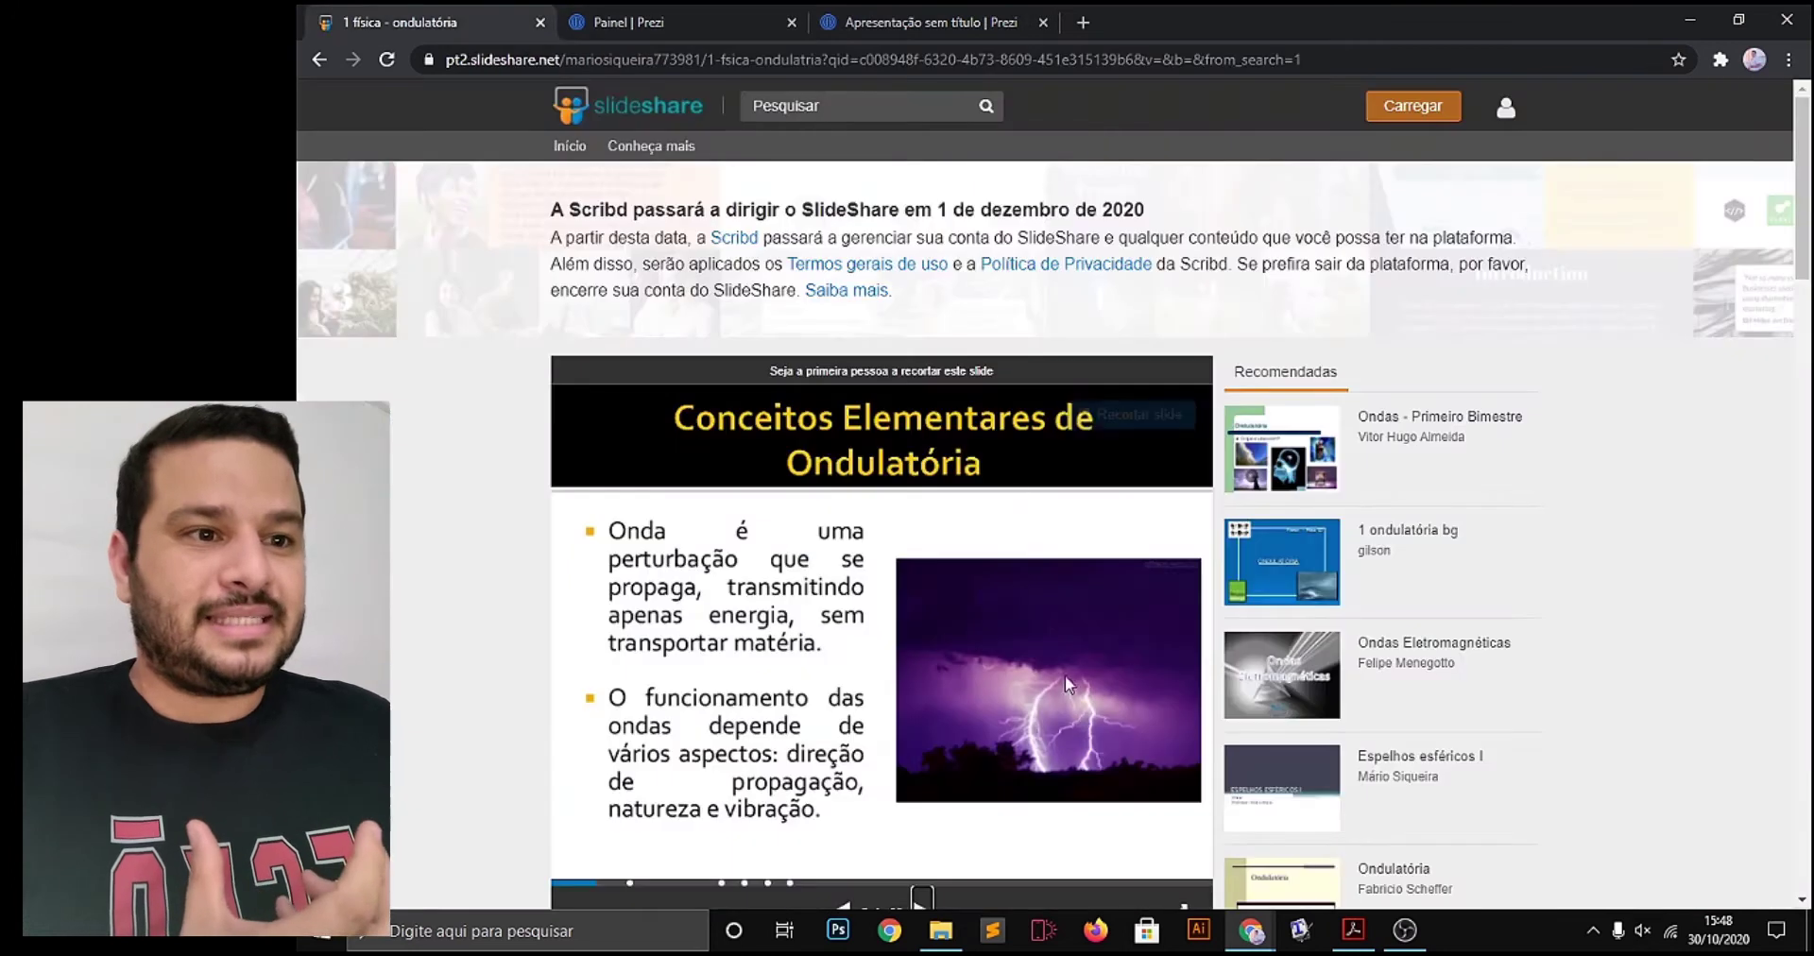
# Page forward through the wave physics slides on SlideShare from slide 2 up to slide 13
pyautogui.scroll(-2, 1064, 674)
pyautogui.click(922, 699)
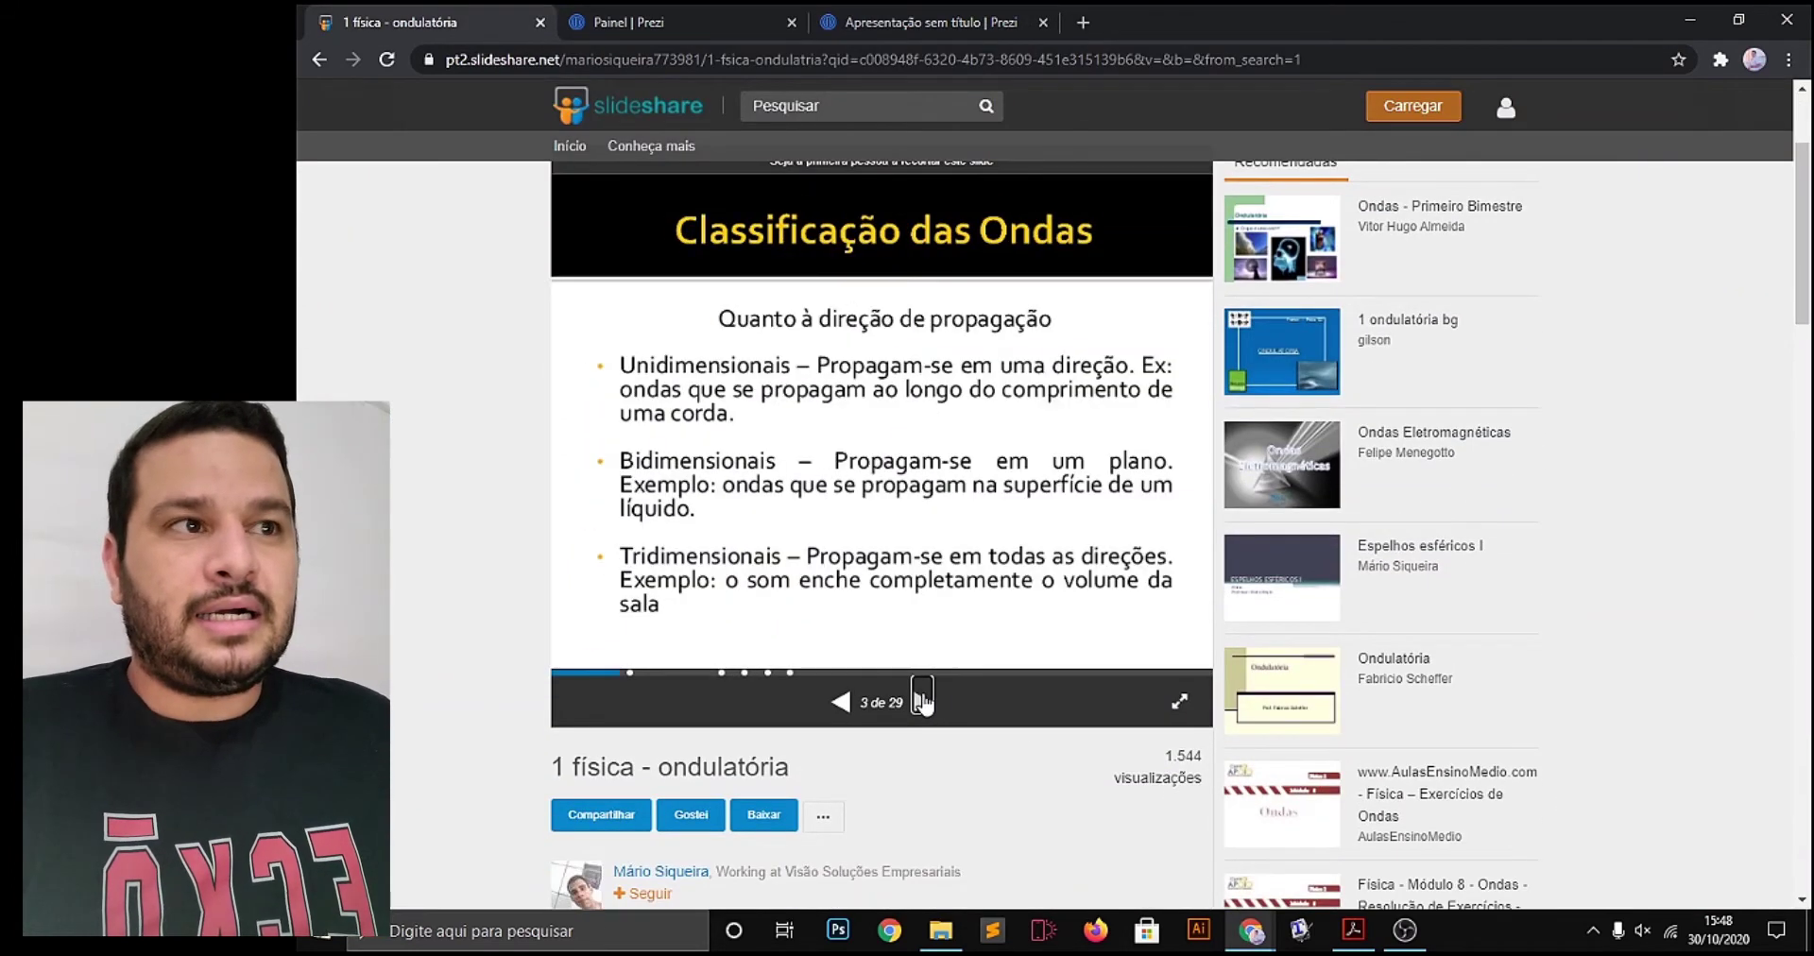
pyautogui.click(922, 700)
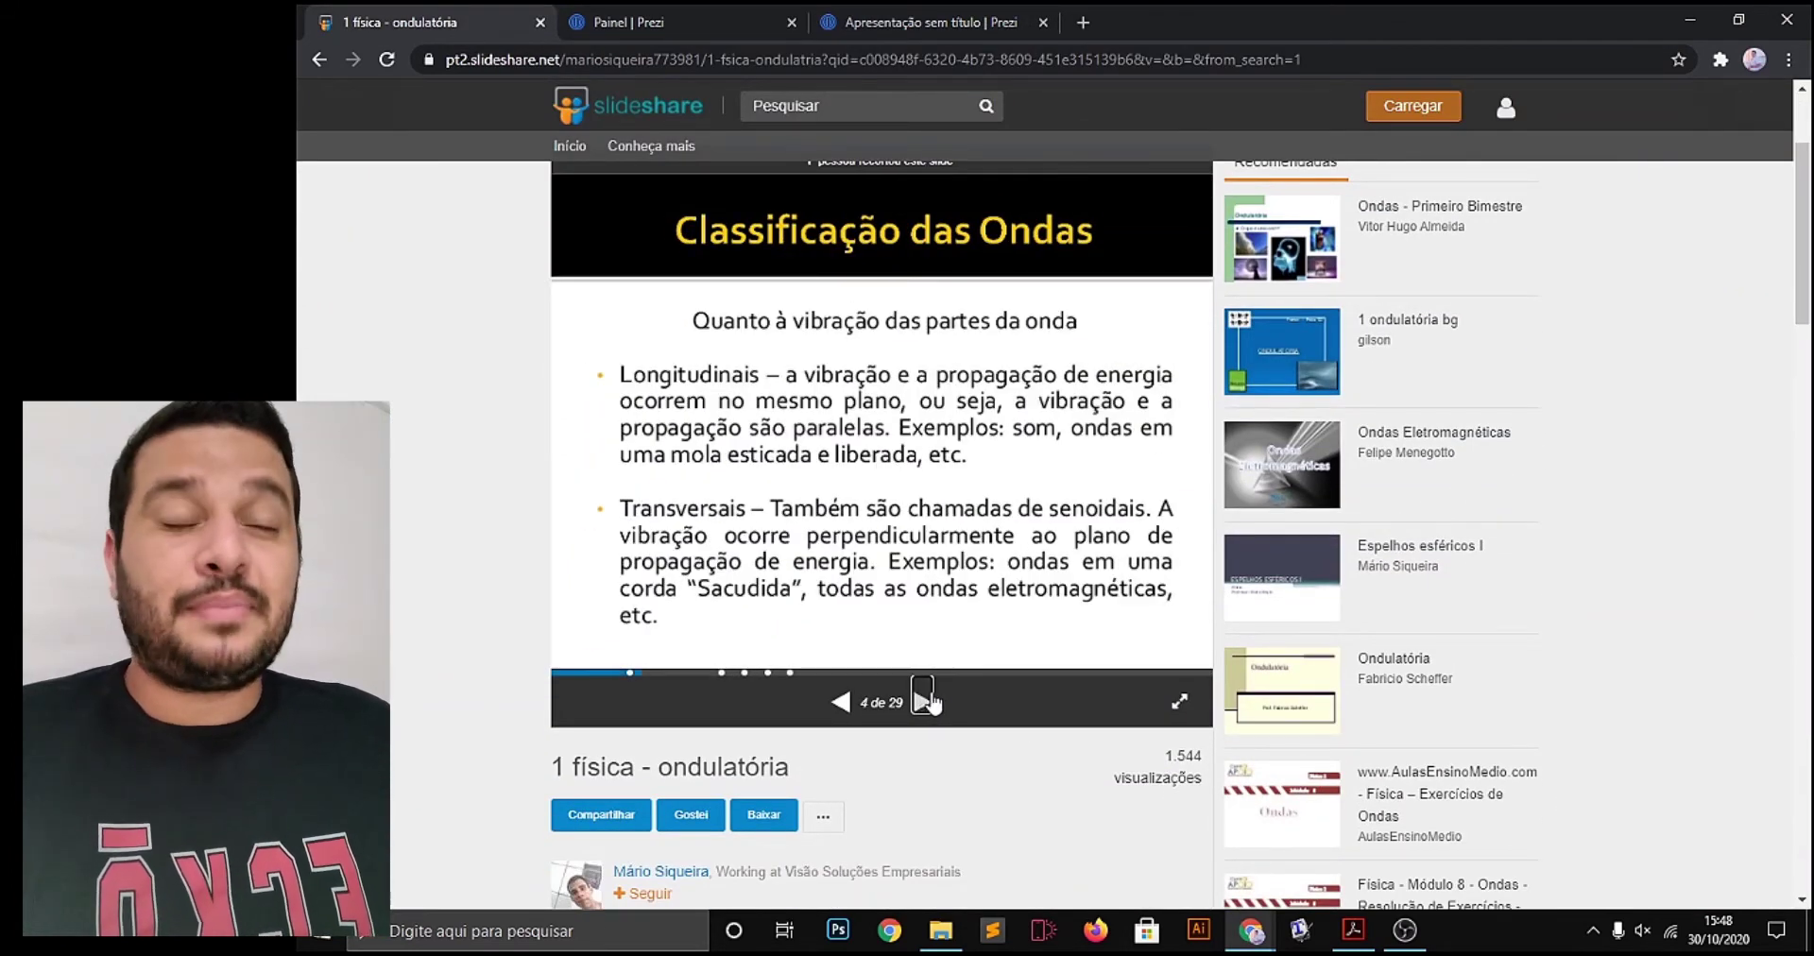
pyautogui.click(922, 700)
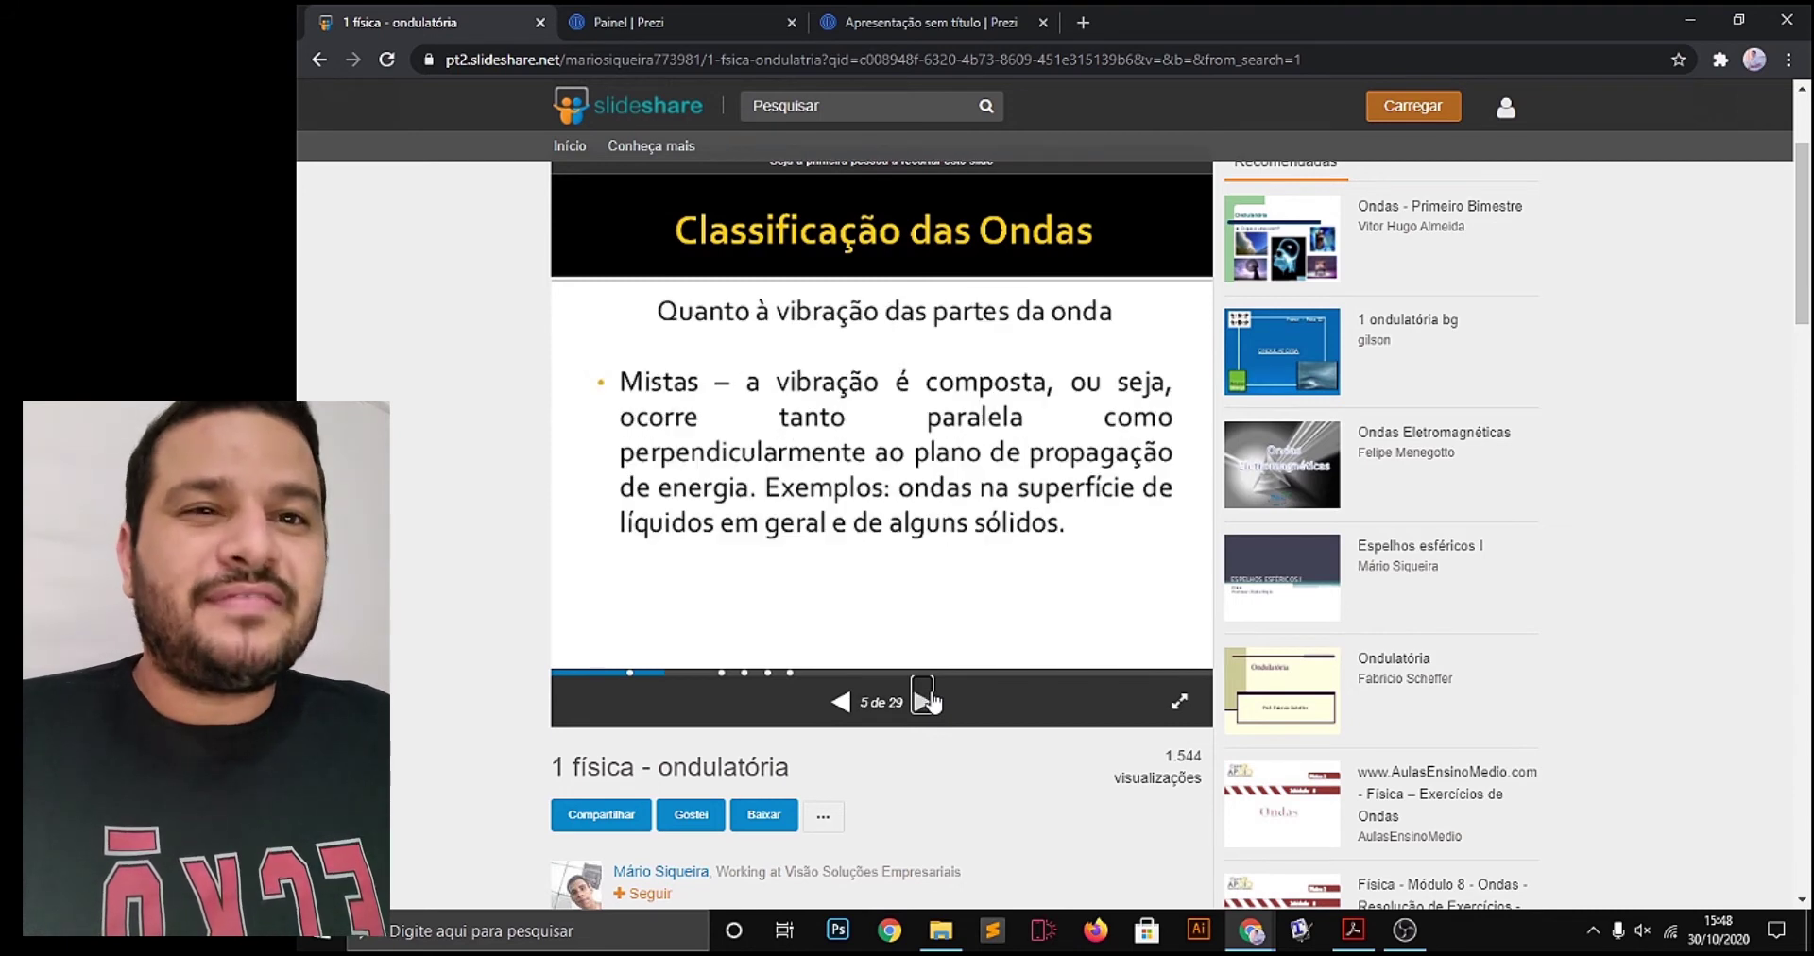
pyautogui.click(922, 700)
pyautogui.rightClick(931, 700)
pyautogui.click(922, 700)
pyautogui.click(922, 700)
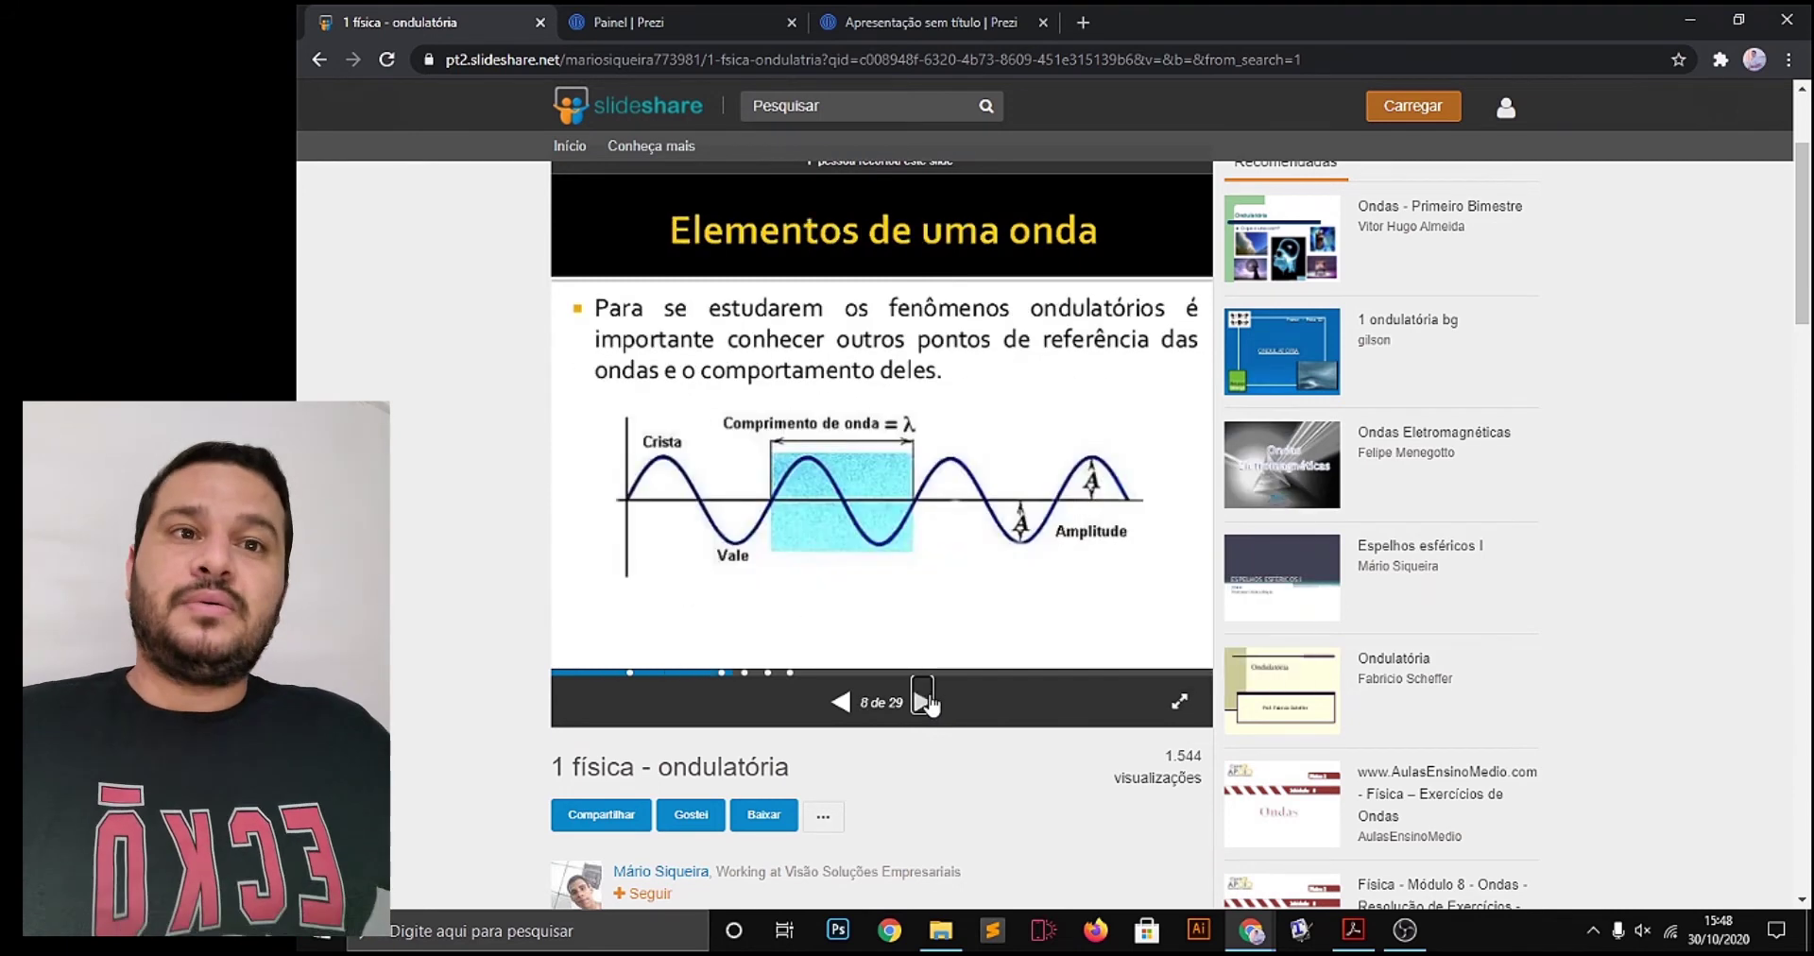
pyautogui.click(923, 701)
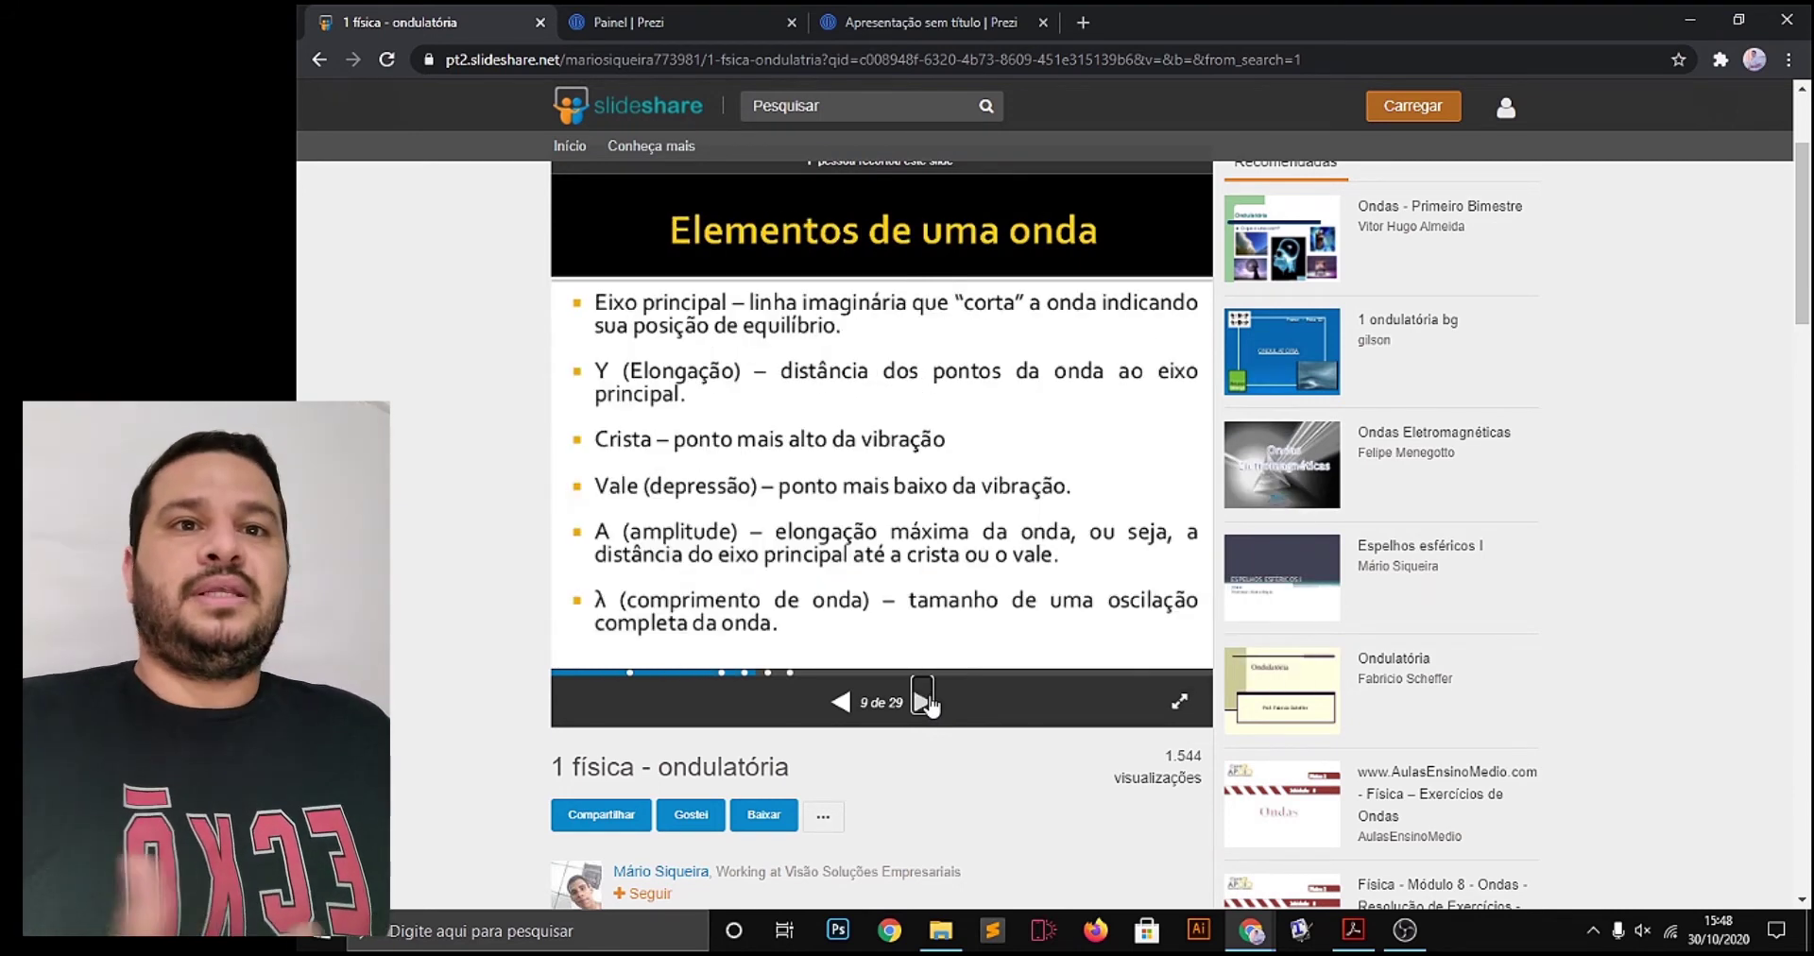
pyautogui.click(924, 701)
pyautogui.click(924, 701)
pyautogui.click(924, 701)
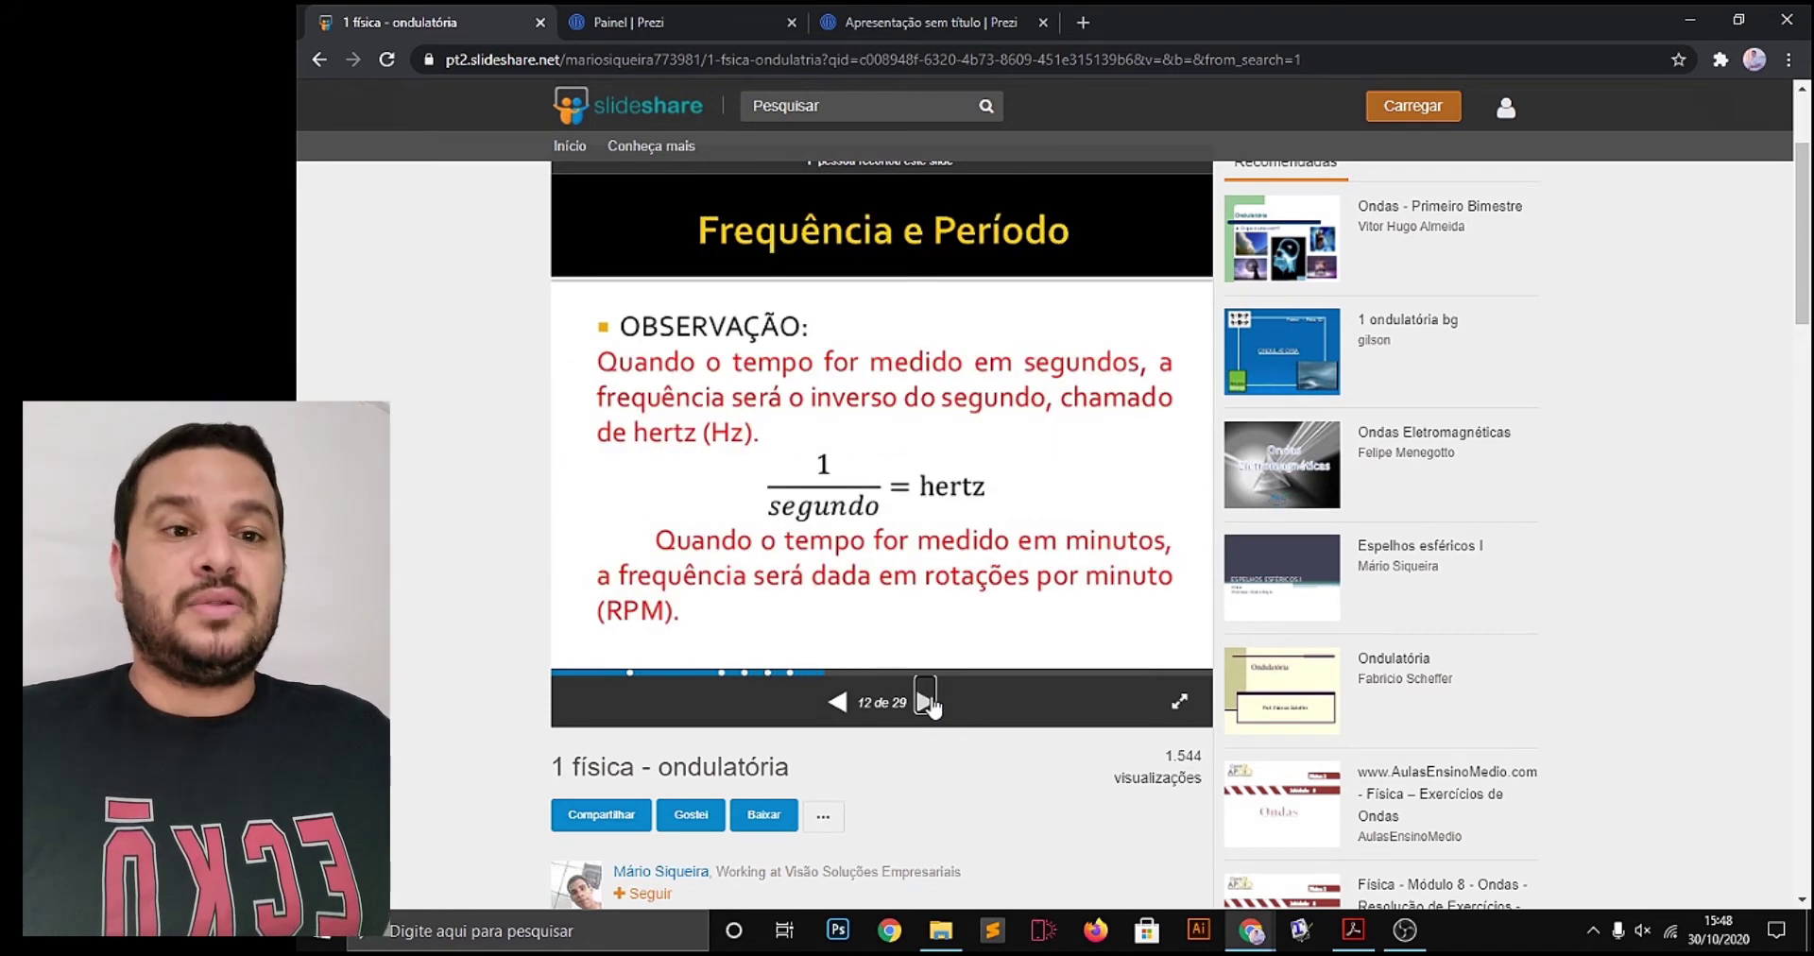
pyautogui.click(924, 701)
# Switch to the Prezi presentation and look inside the Física Ondulatória and HISTORY topics, ending at the overview
pyautogui.click(931, 22)
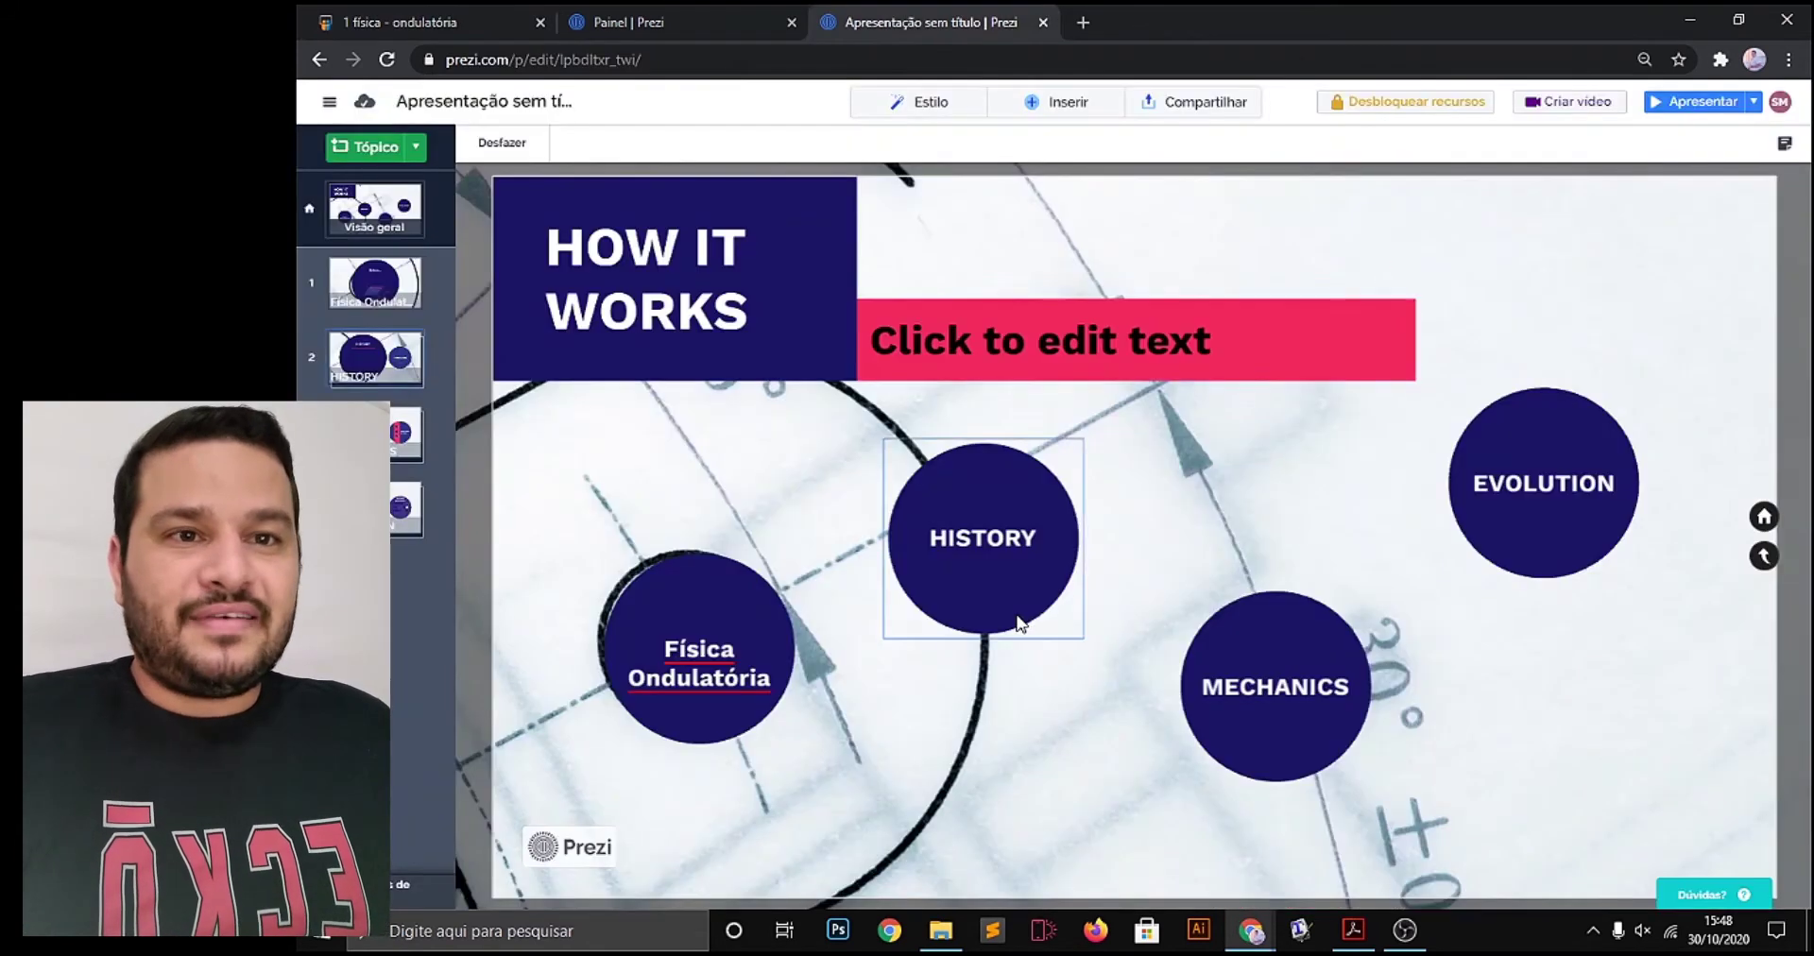
pyautogui.click(763, 624)
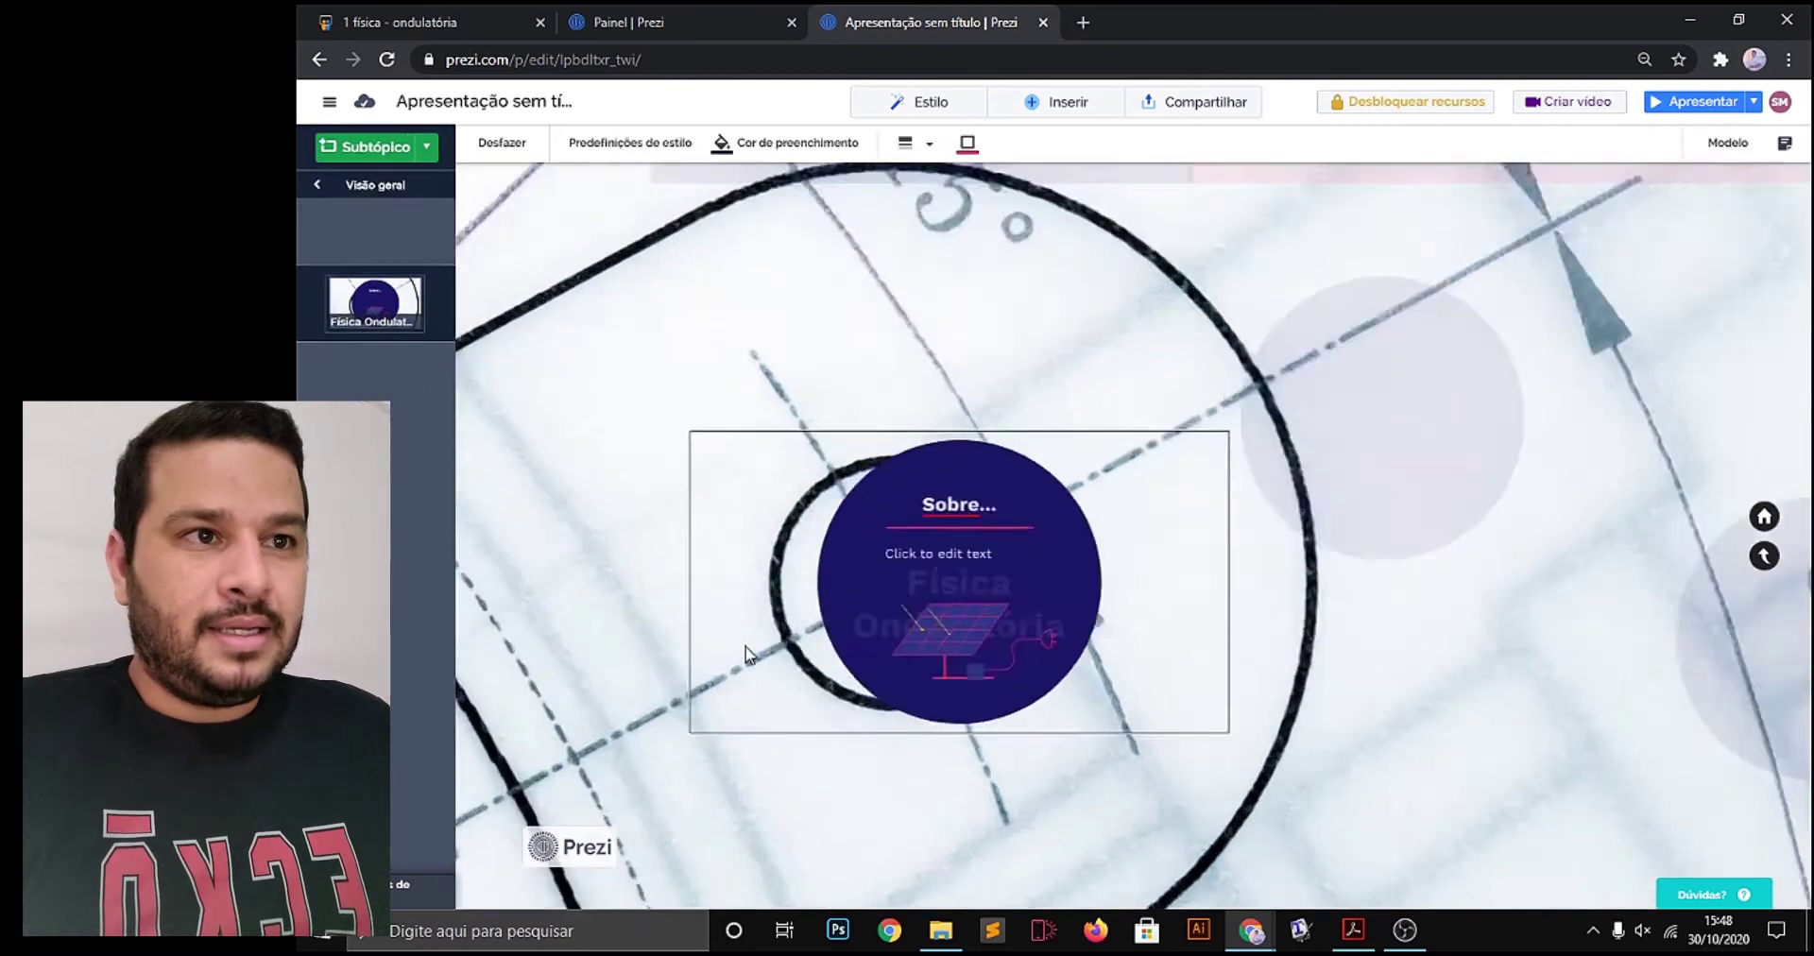
pyautogui.click(1763, 516)
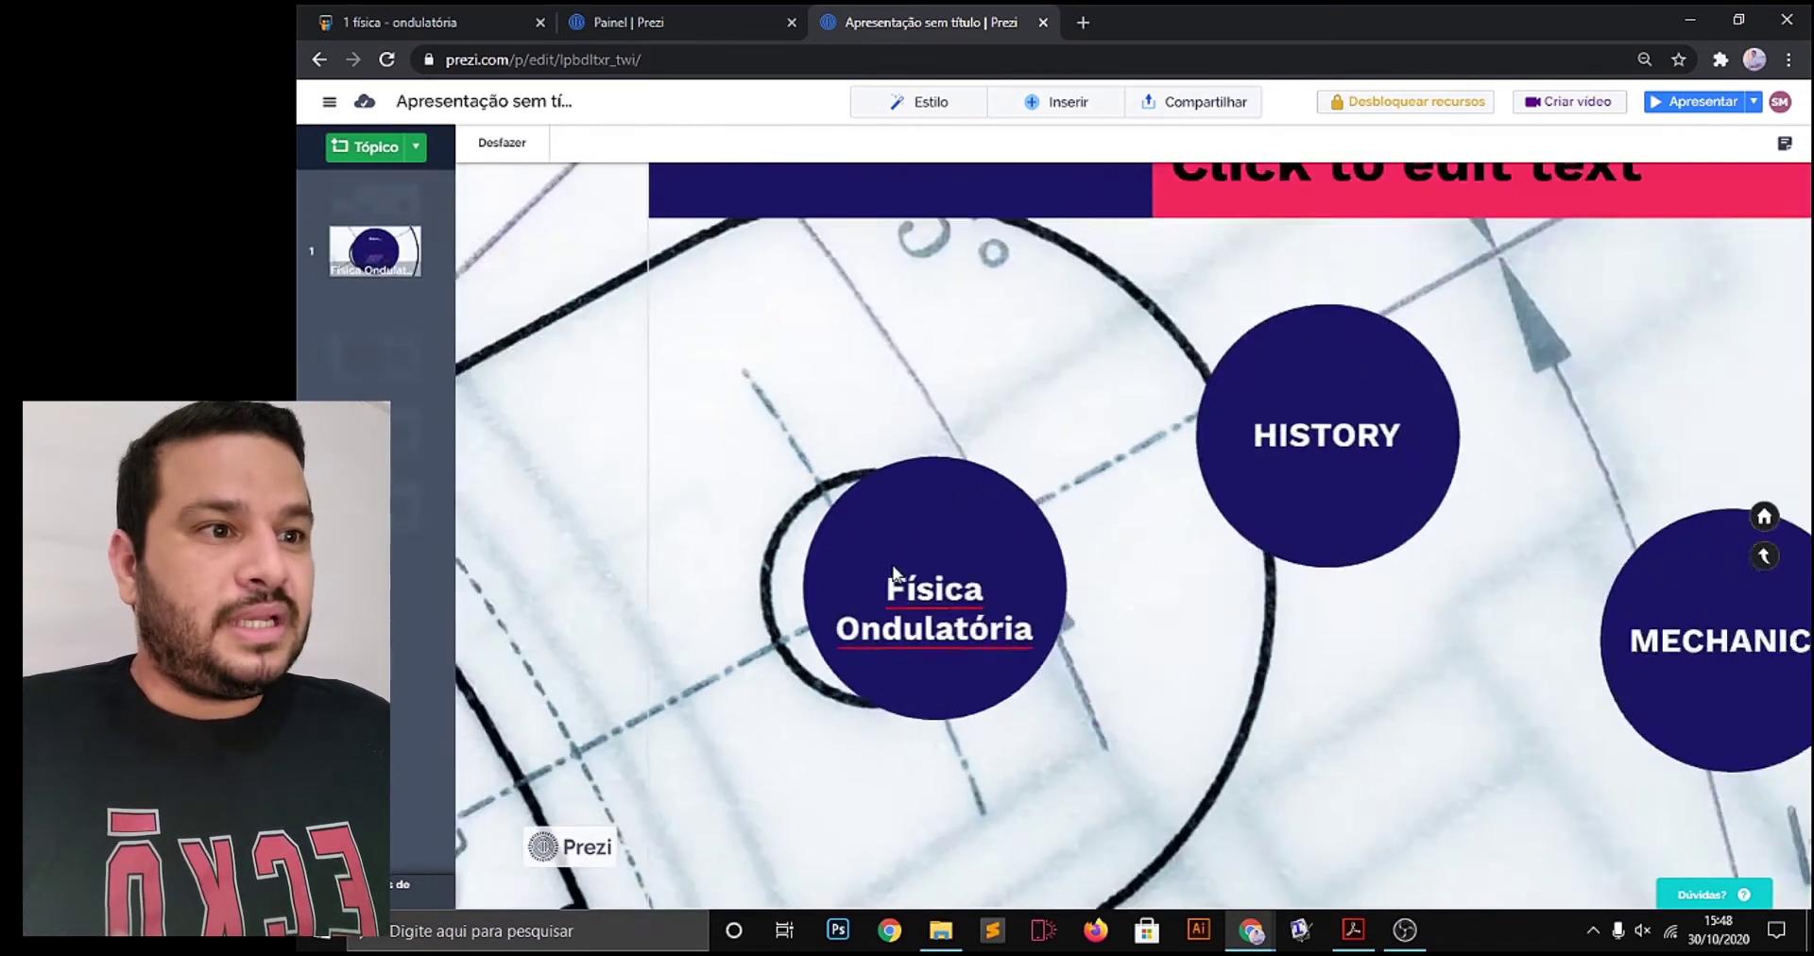
pyautogui.click(950, 539)
pyautogui.scroll(-2, 947, 539)
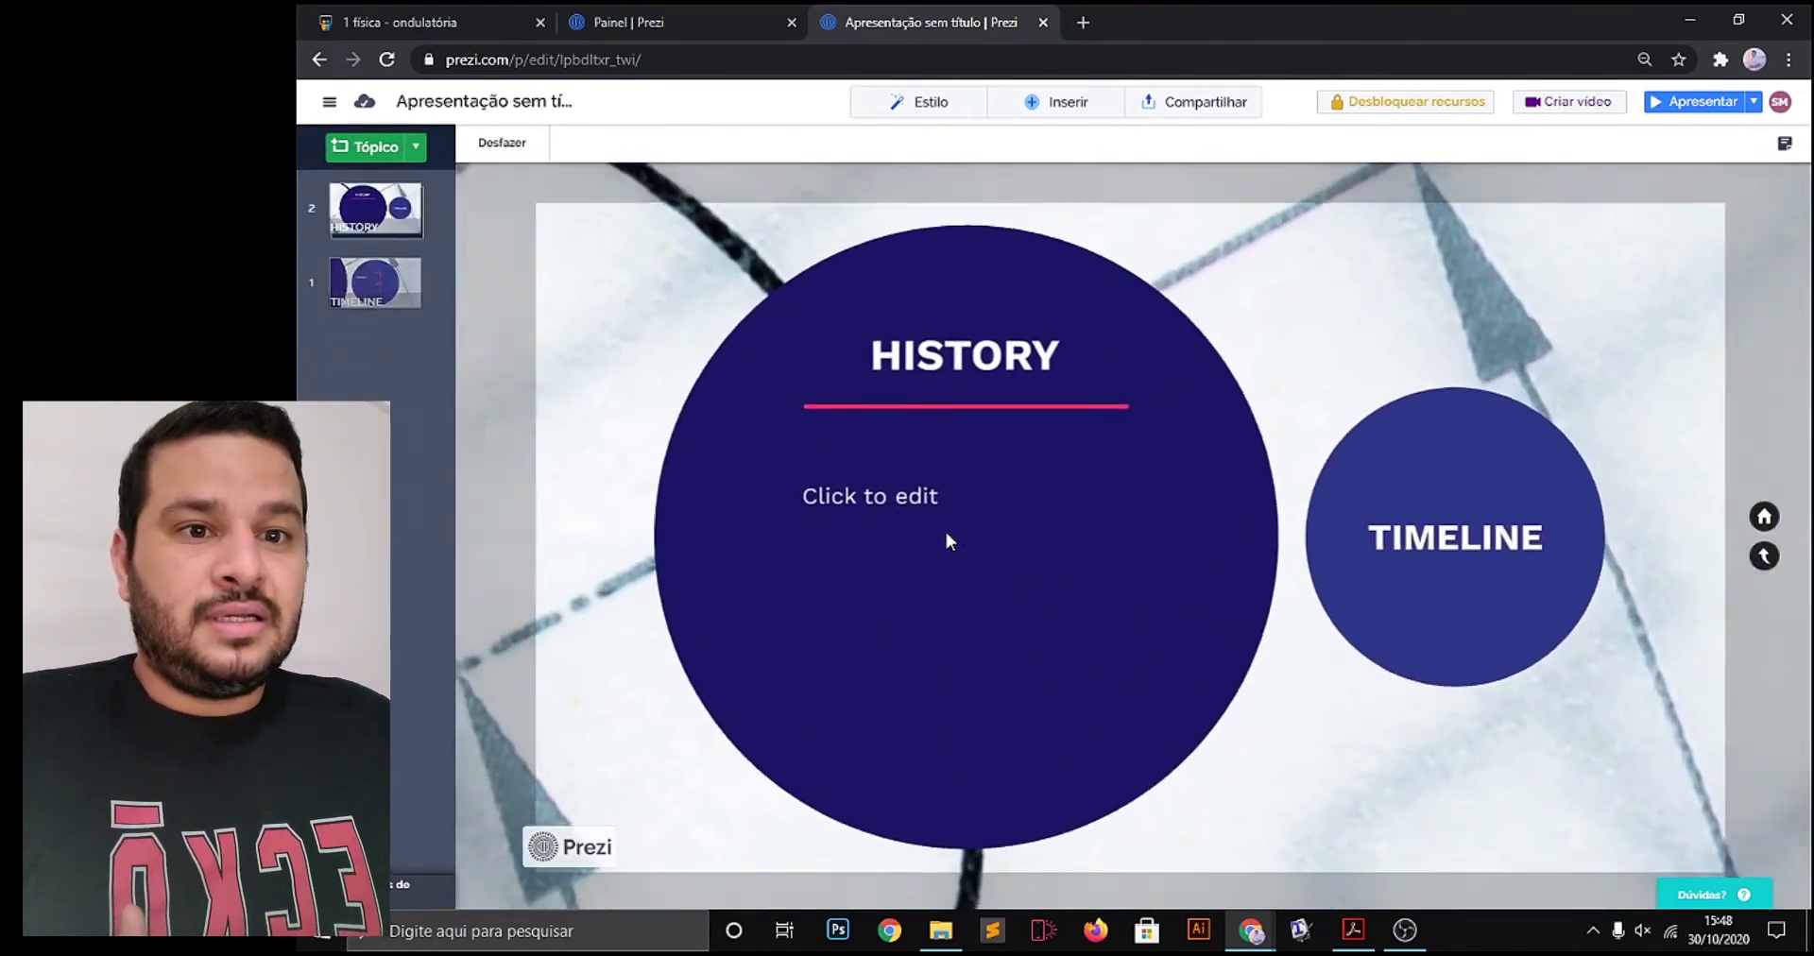
pyautogui.click(720, 667)
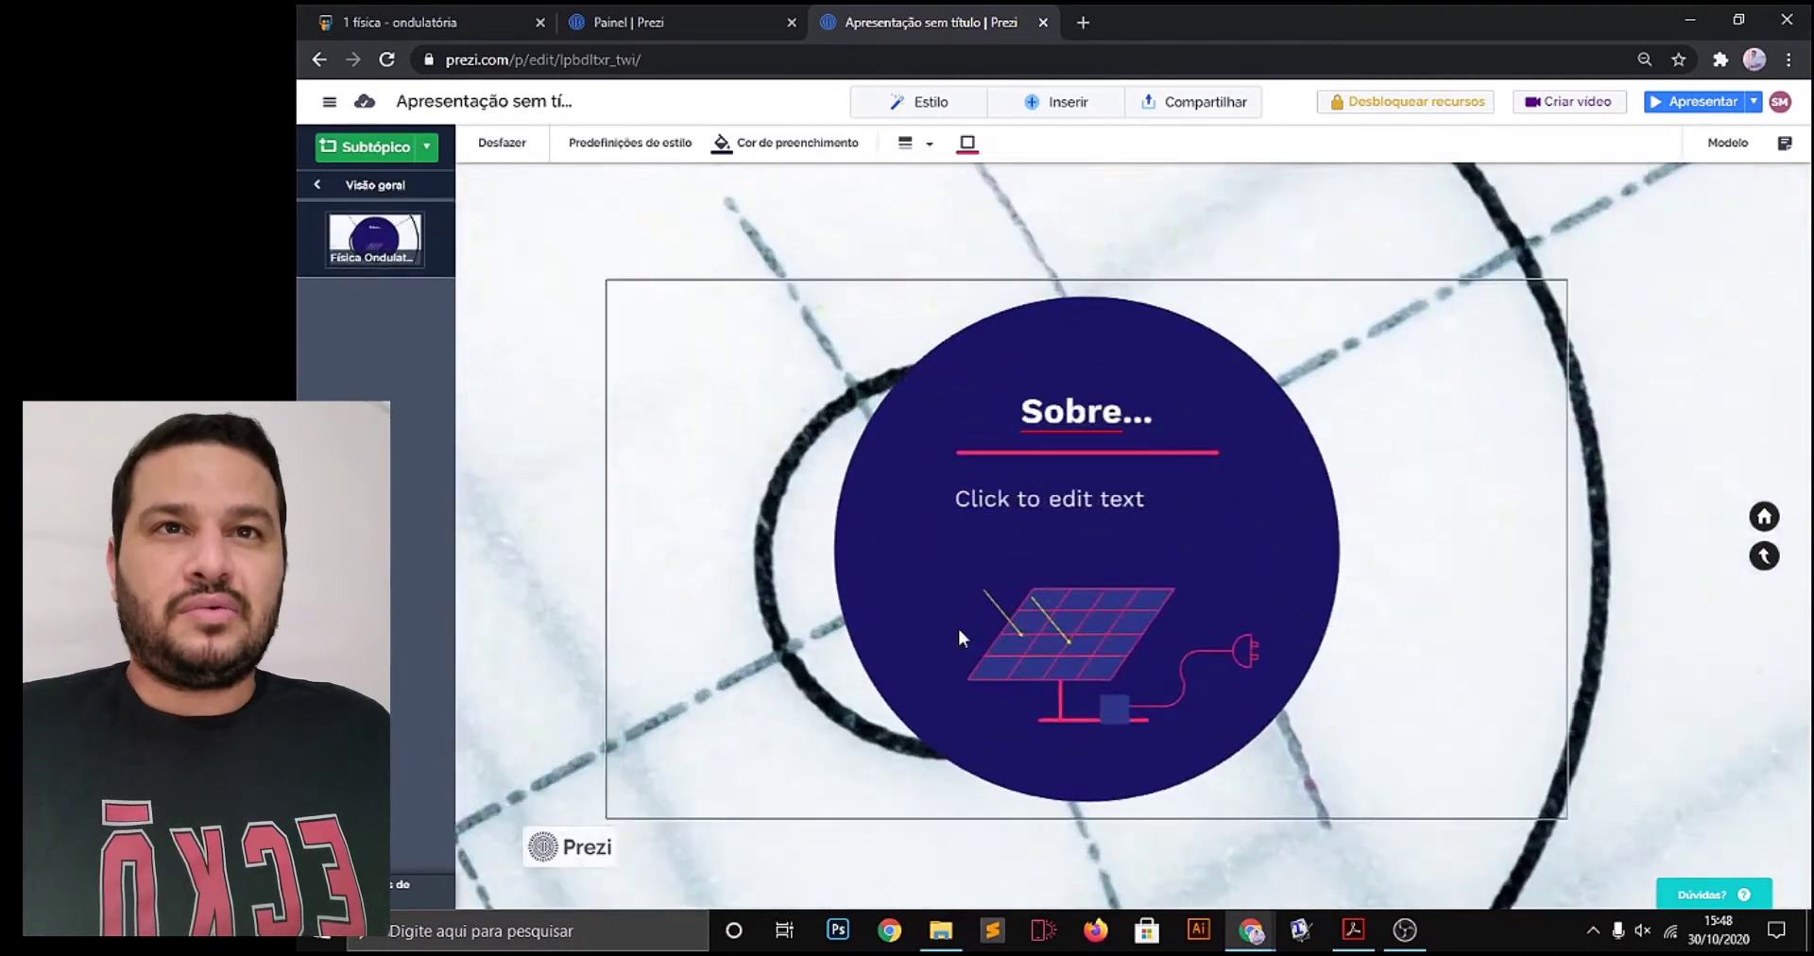
pyautogui.scroll(-2, 1069, 436)
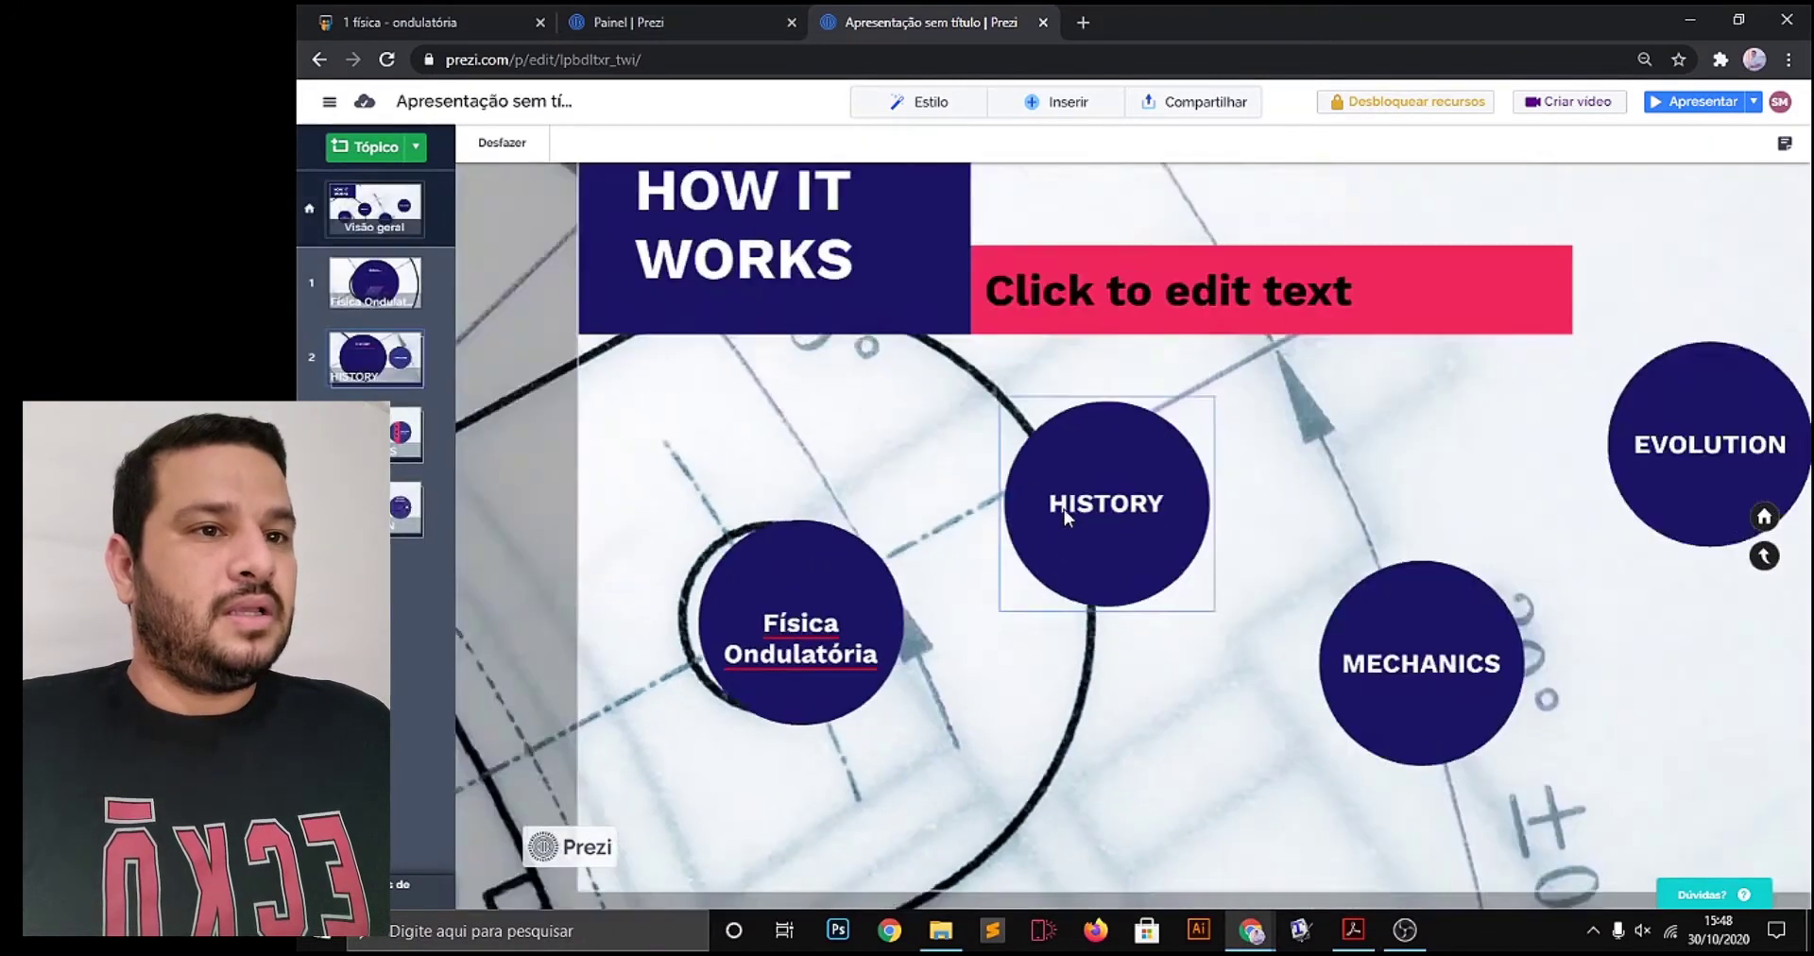
pyautogui.scroll(2, 1031, 576)
pyautogui.scroll(-2, 1031, 575)
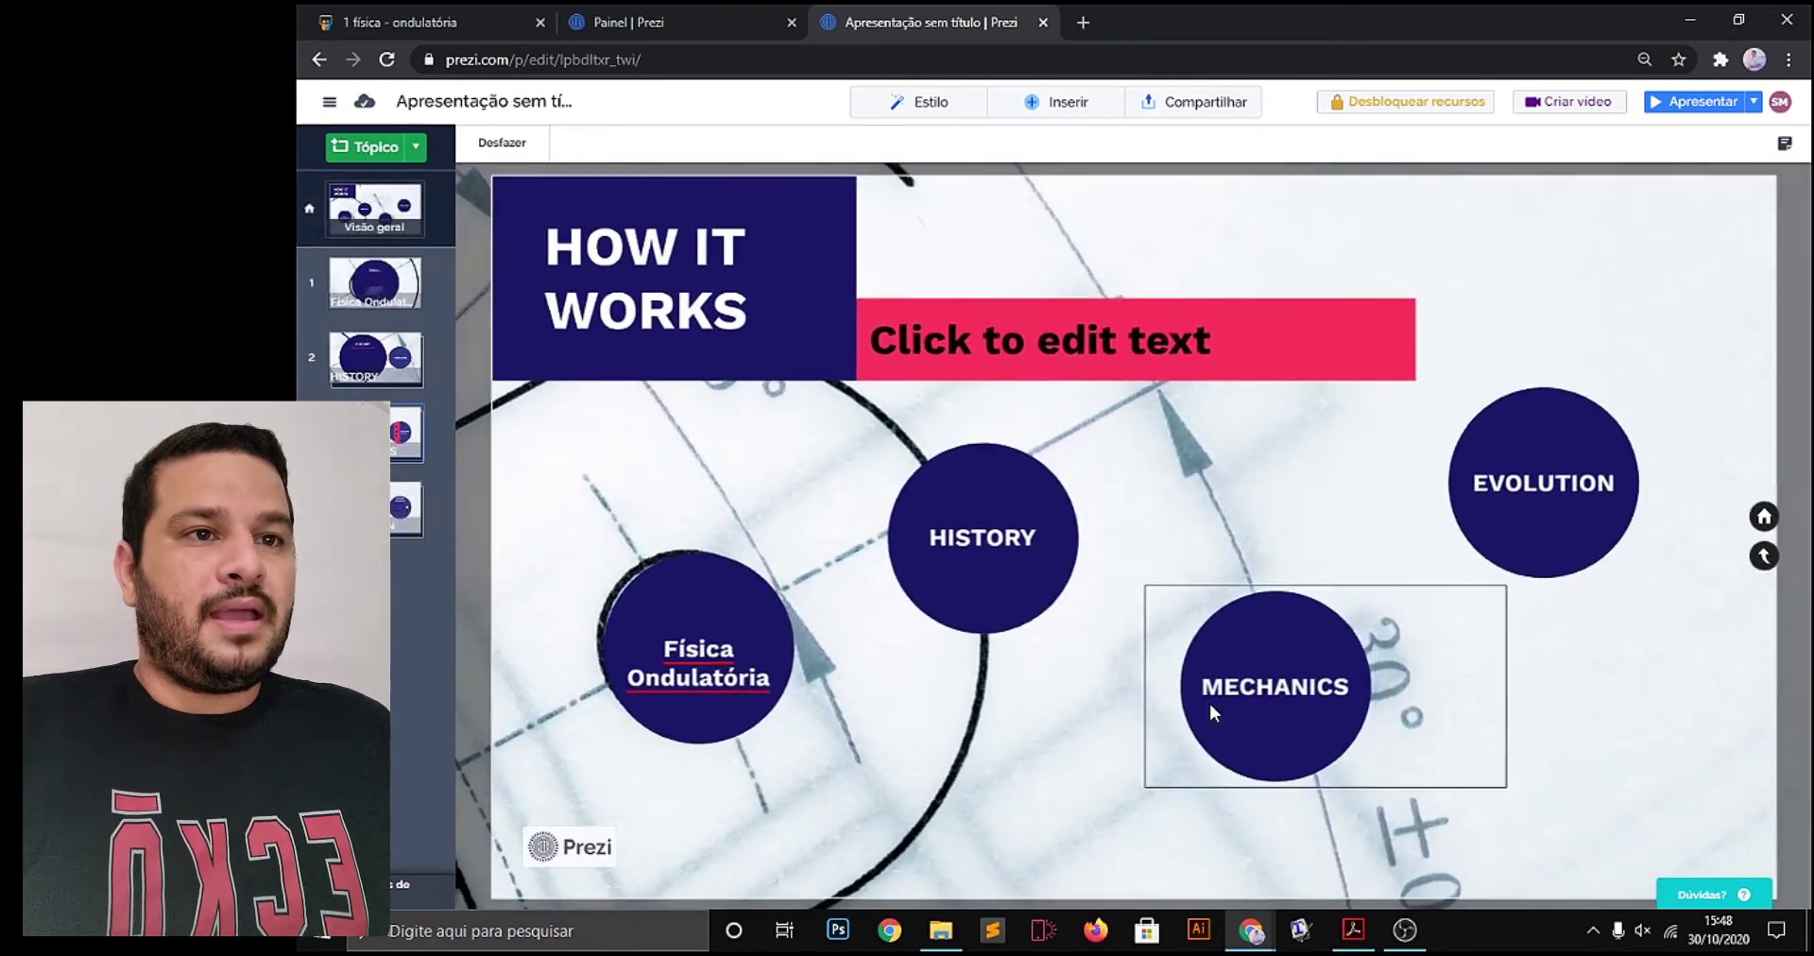
# Look inside the MECHANICS topic with its FUNCTION DETAILS subtopic and inside the EVOLUTION topic
pyautogui.click(1209, 701)
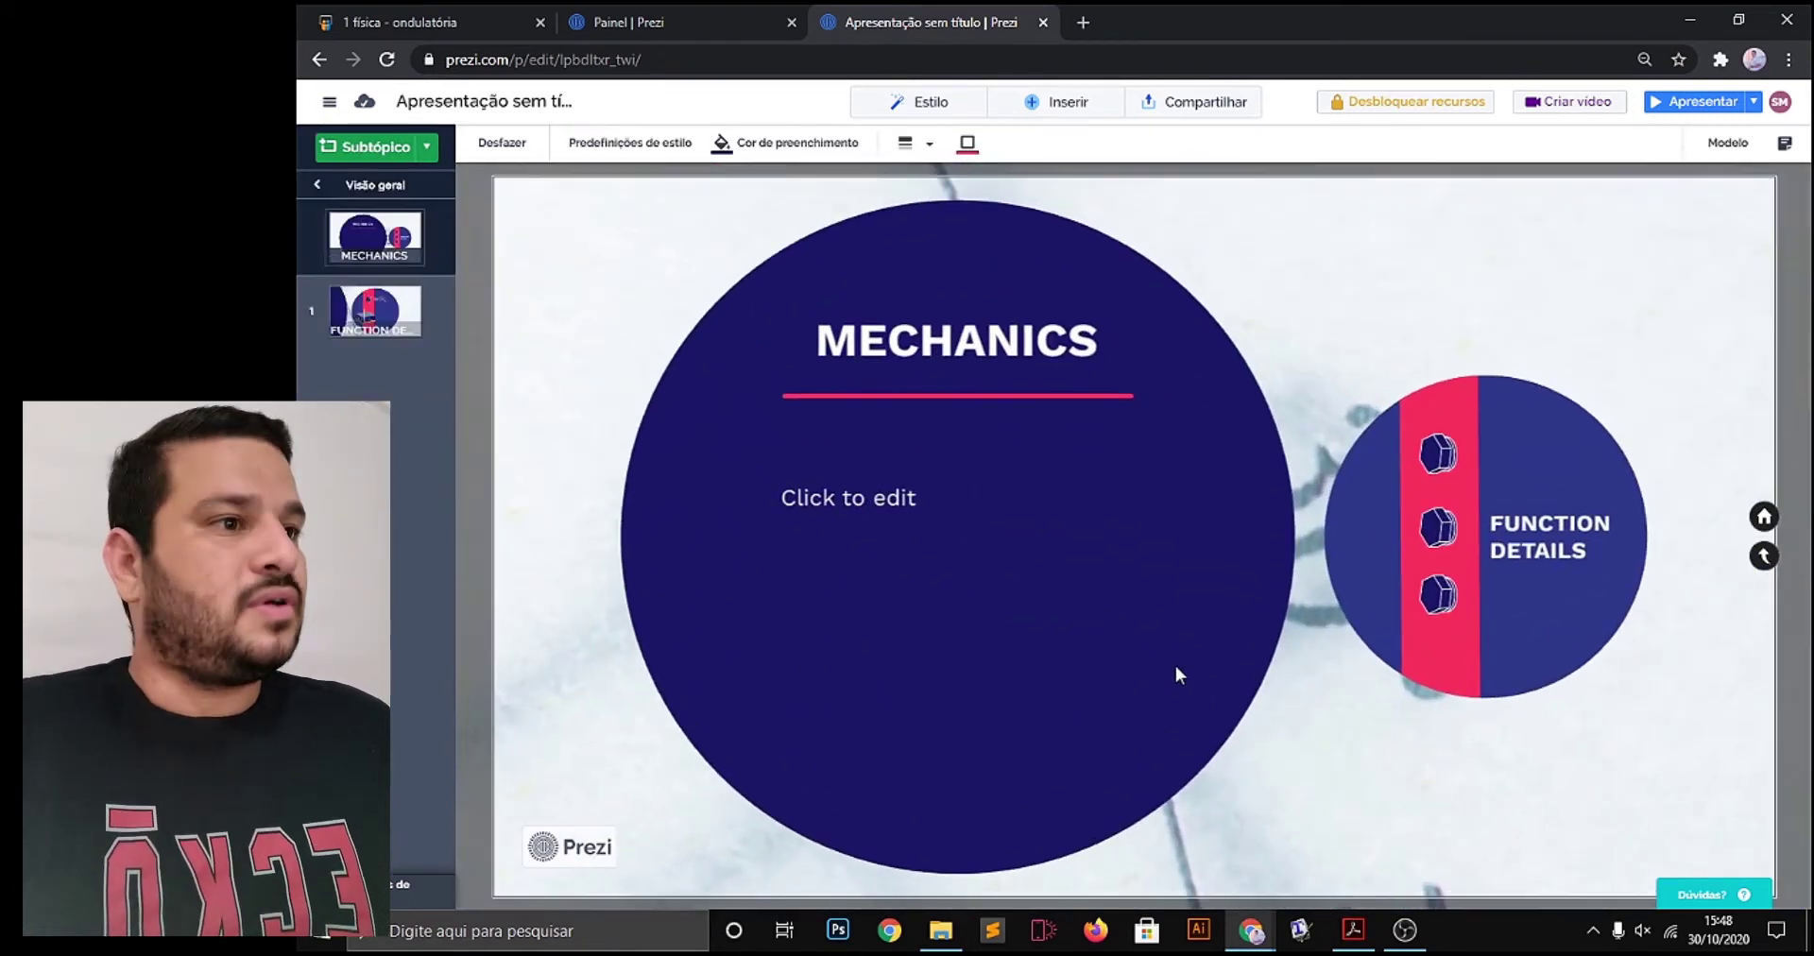
pyautogui.click(1414, 549)
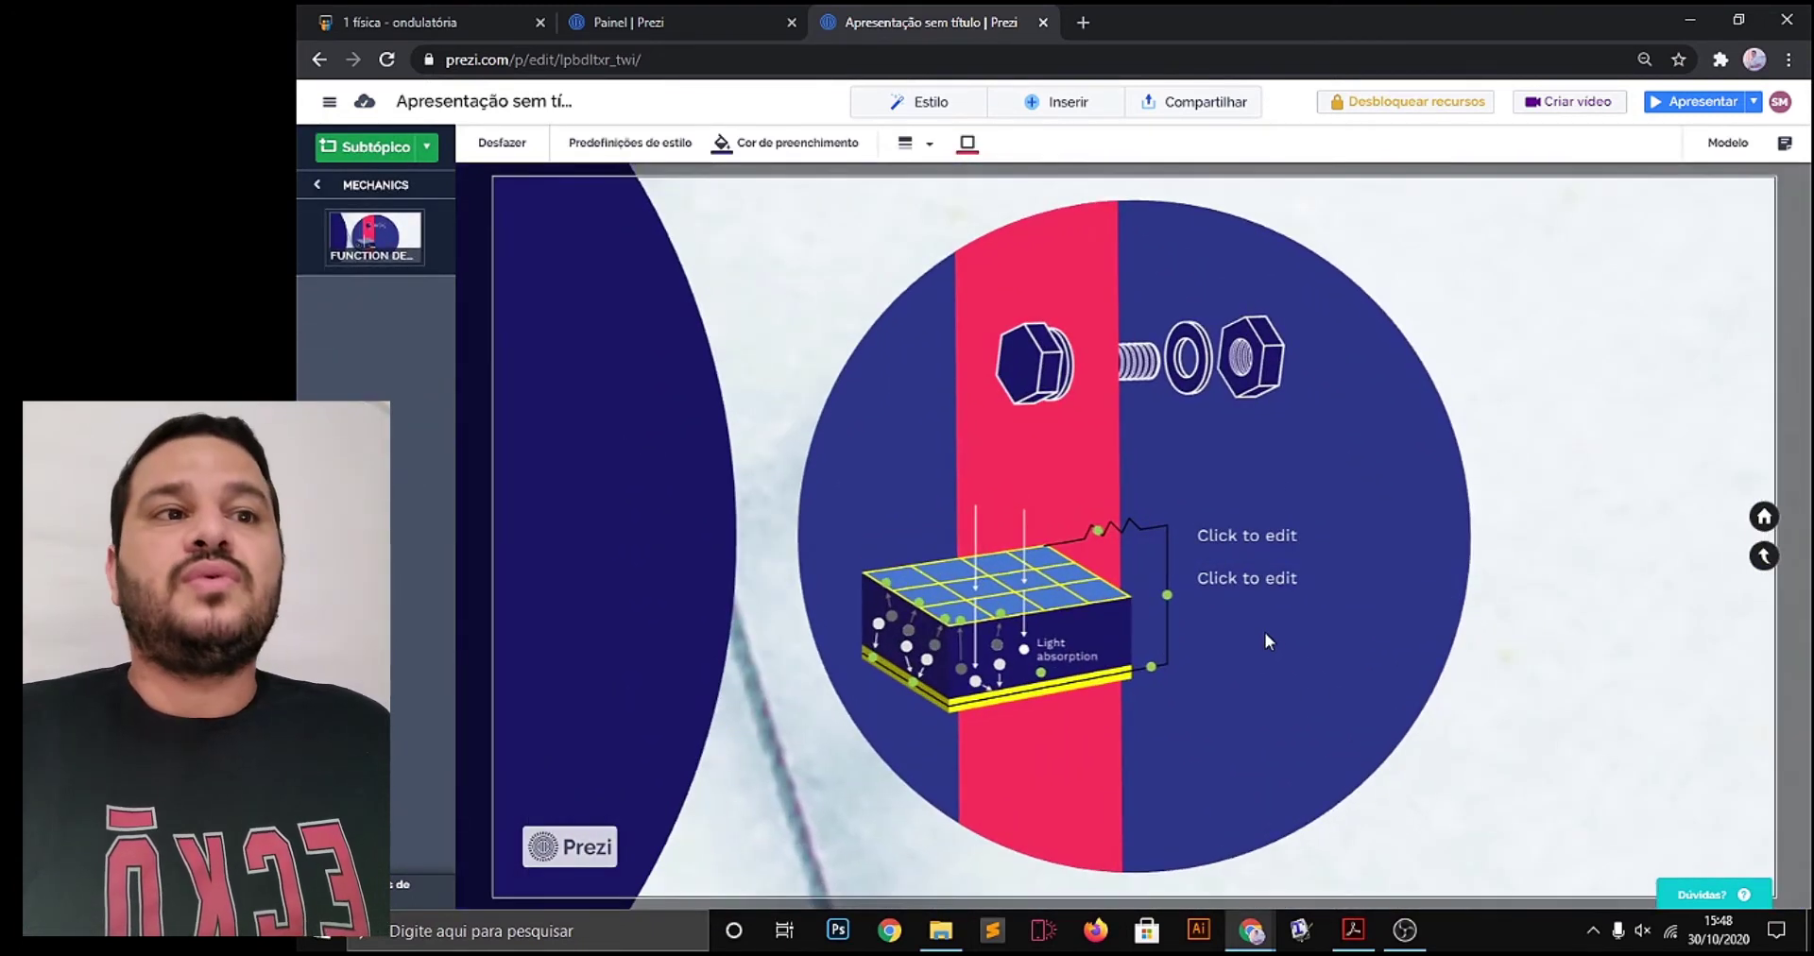
pyautogui.scroll(-2, 1176, 624)
pyautogui.scroll(-3, 1179, 622)
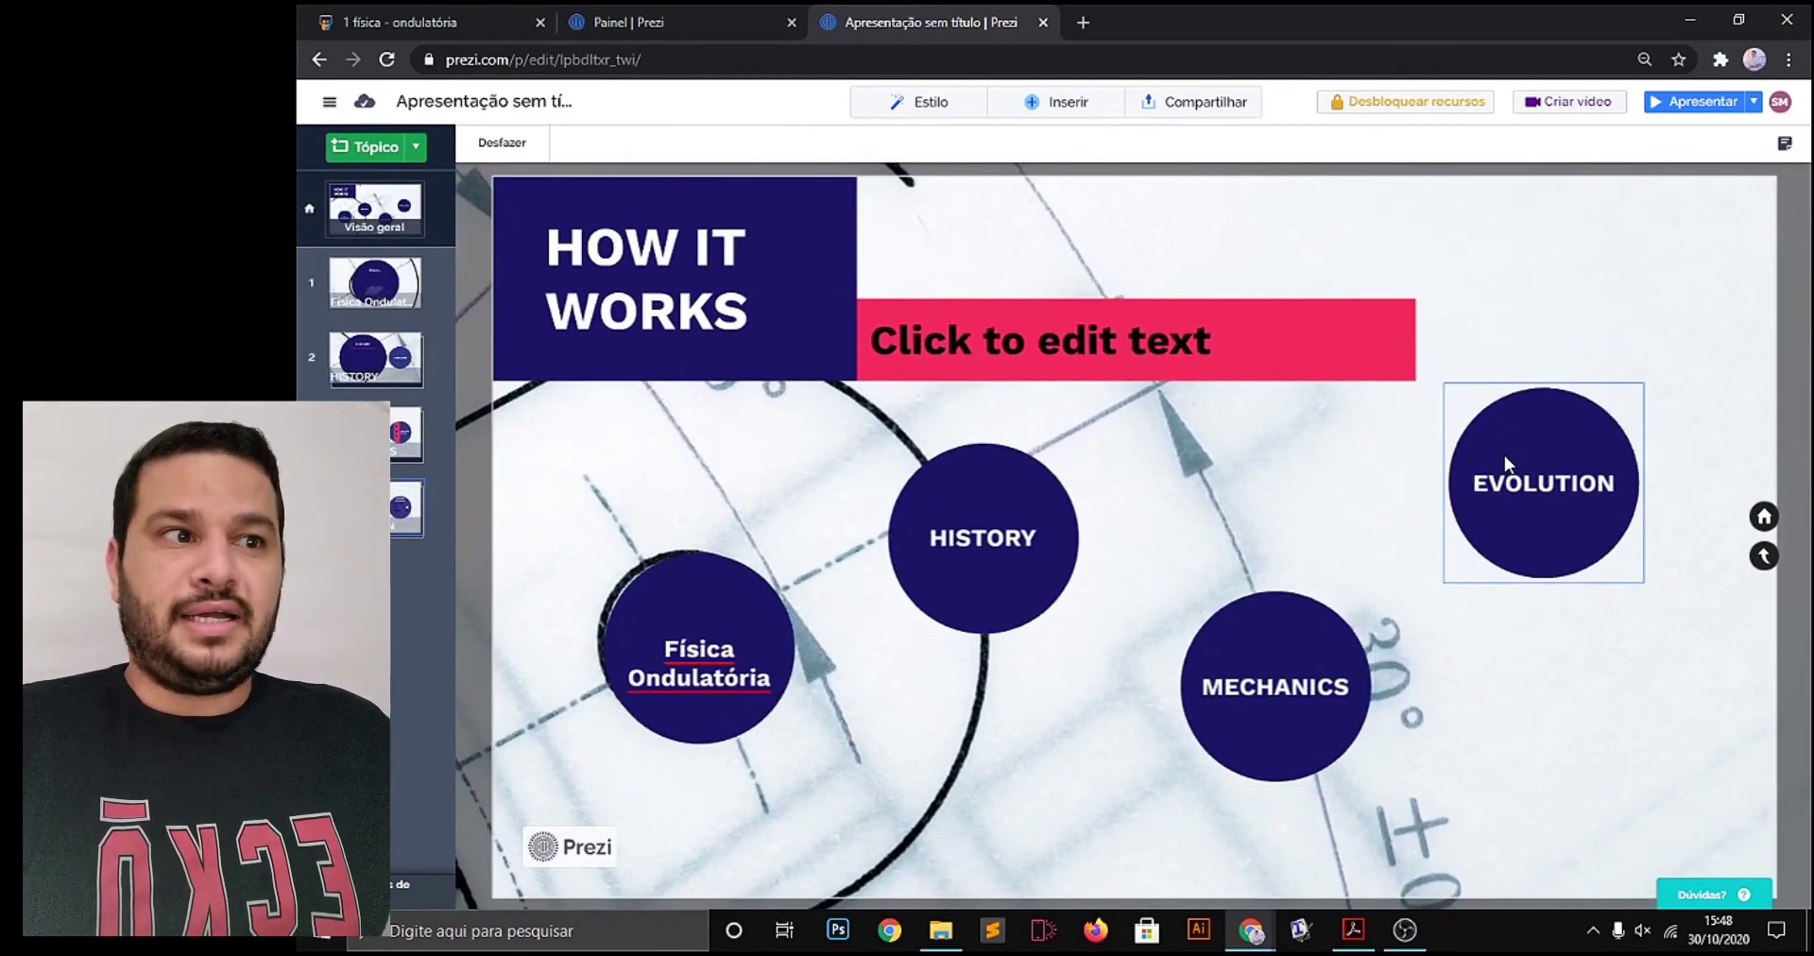
pyautogui.click(1507, 463)
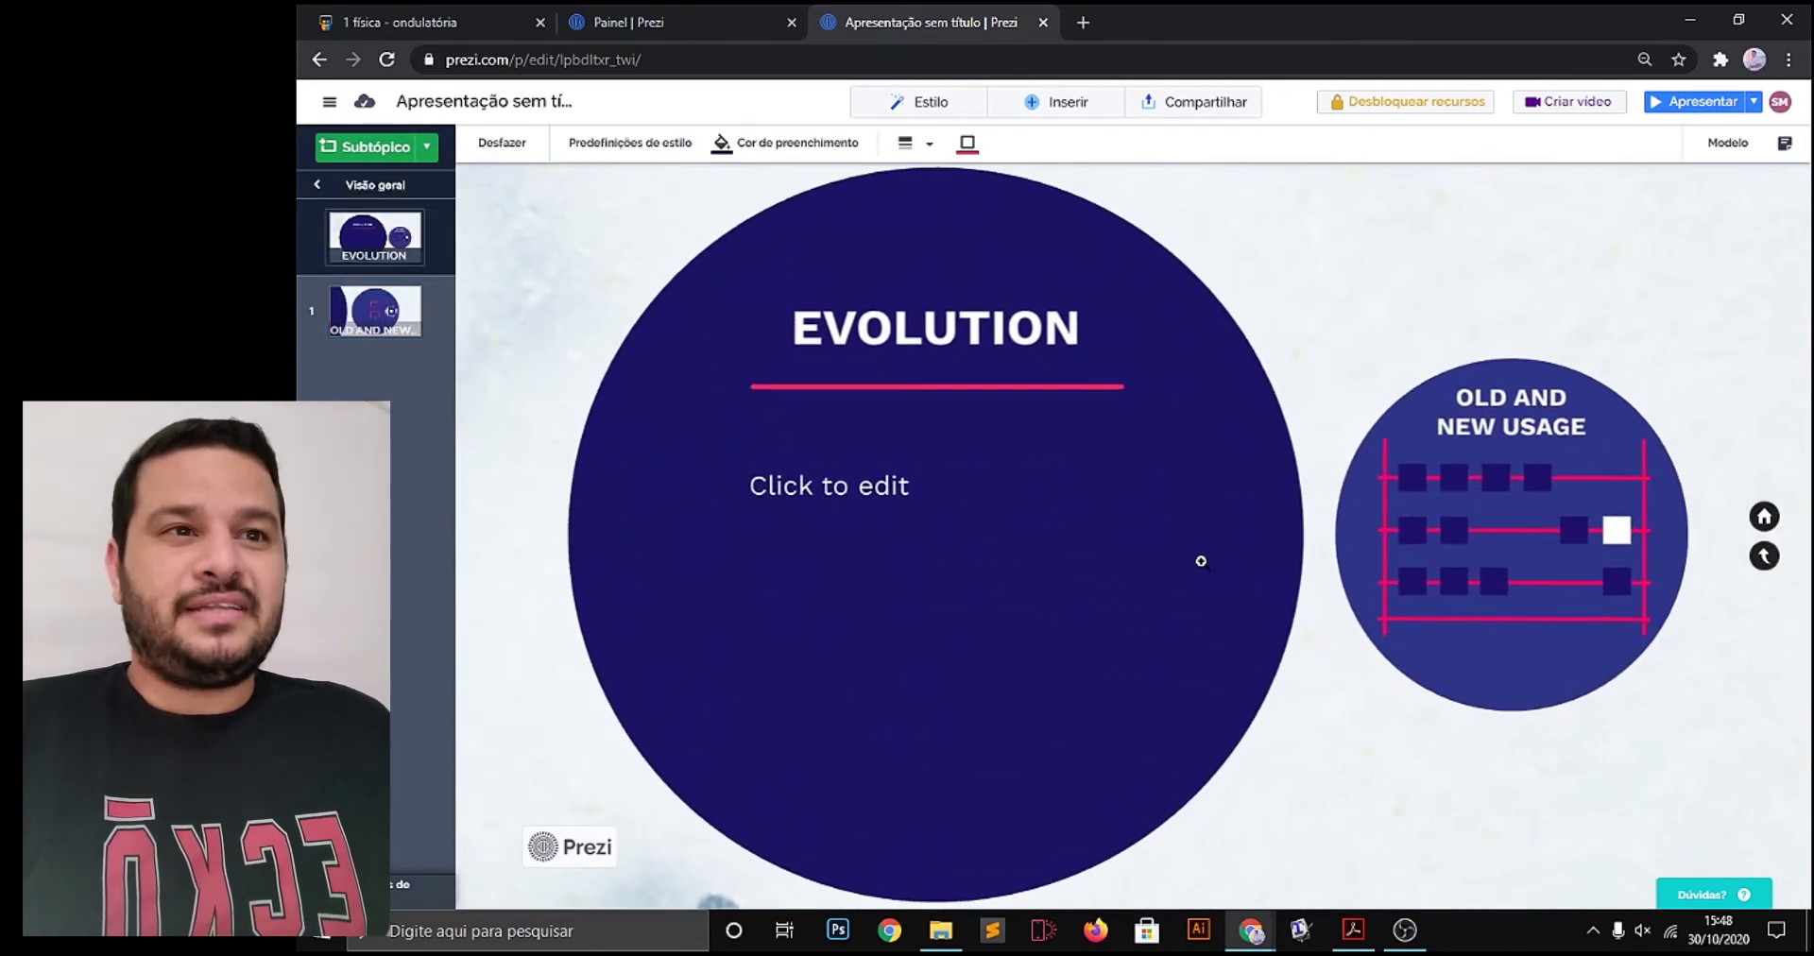
pyautogui.scroll(-3, 1202, 561)
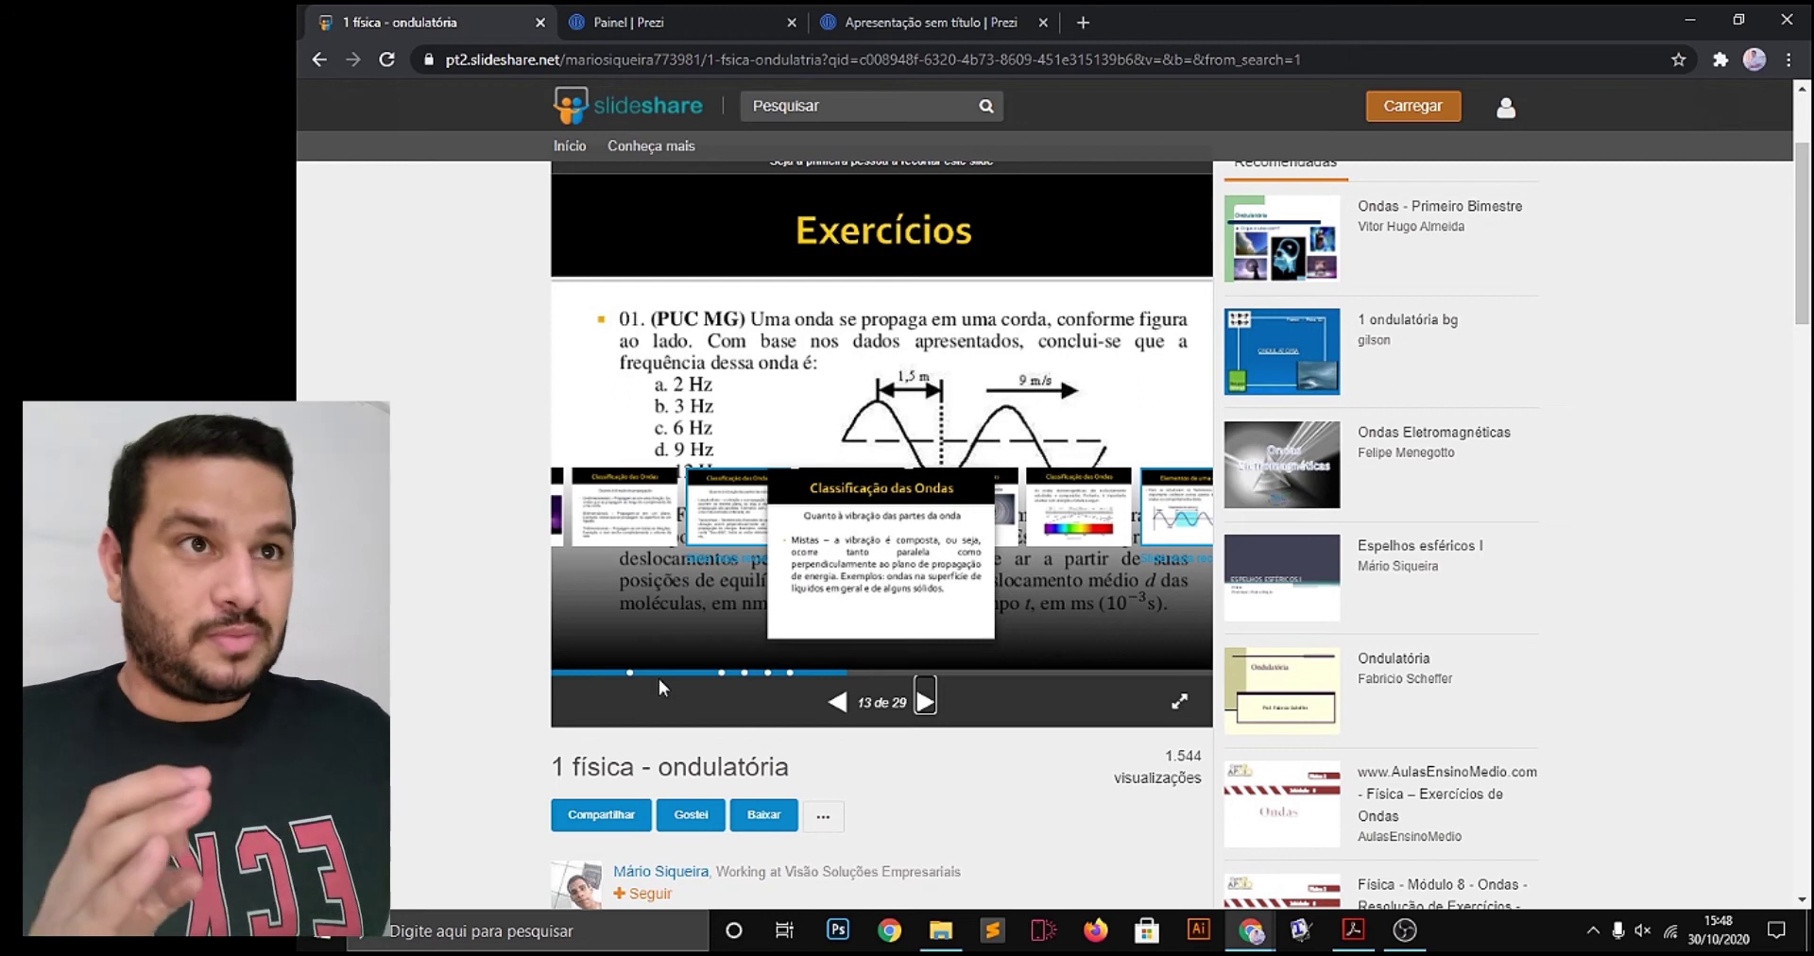
# In the Prezi presentation, step through Física Ondulatória, HISTORY and the TIMELINE entries in sequence, ending at the overview
pyautogui.click(921, 22)
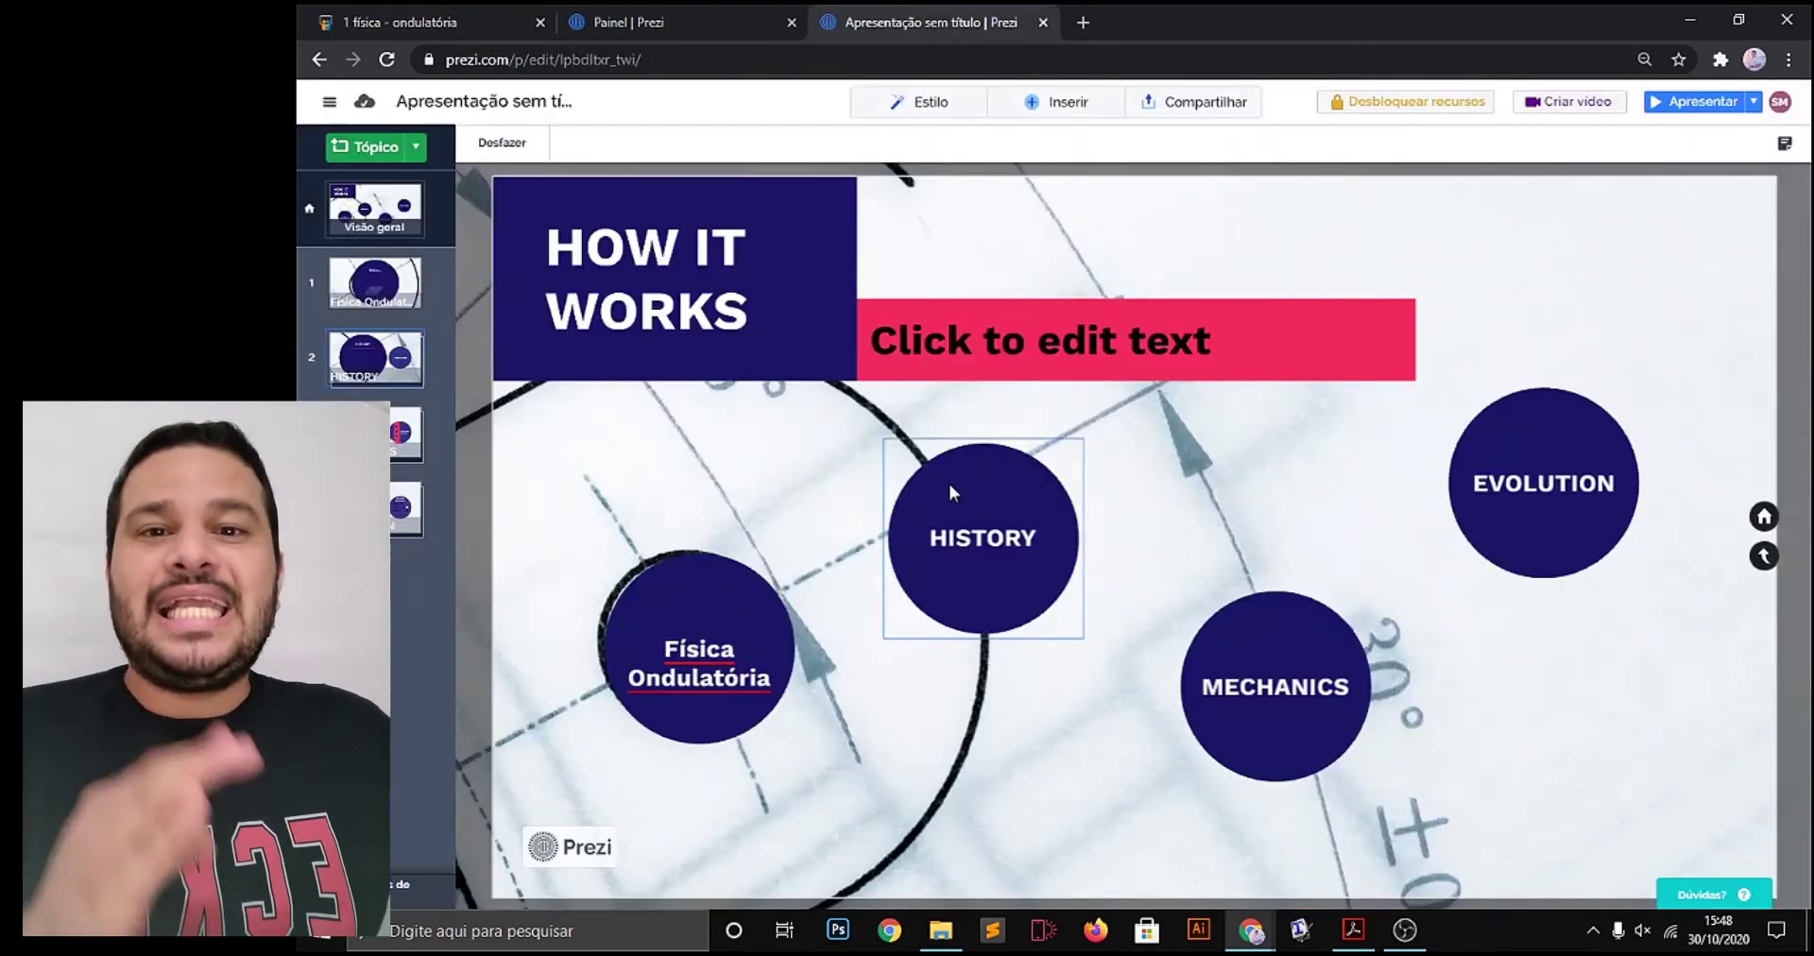
pyautogui.click(693, 625)
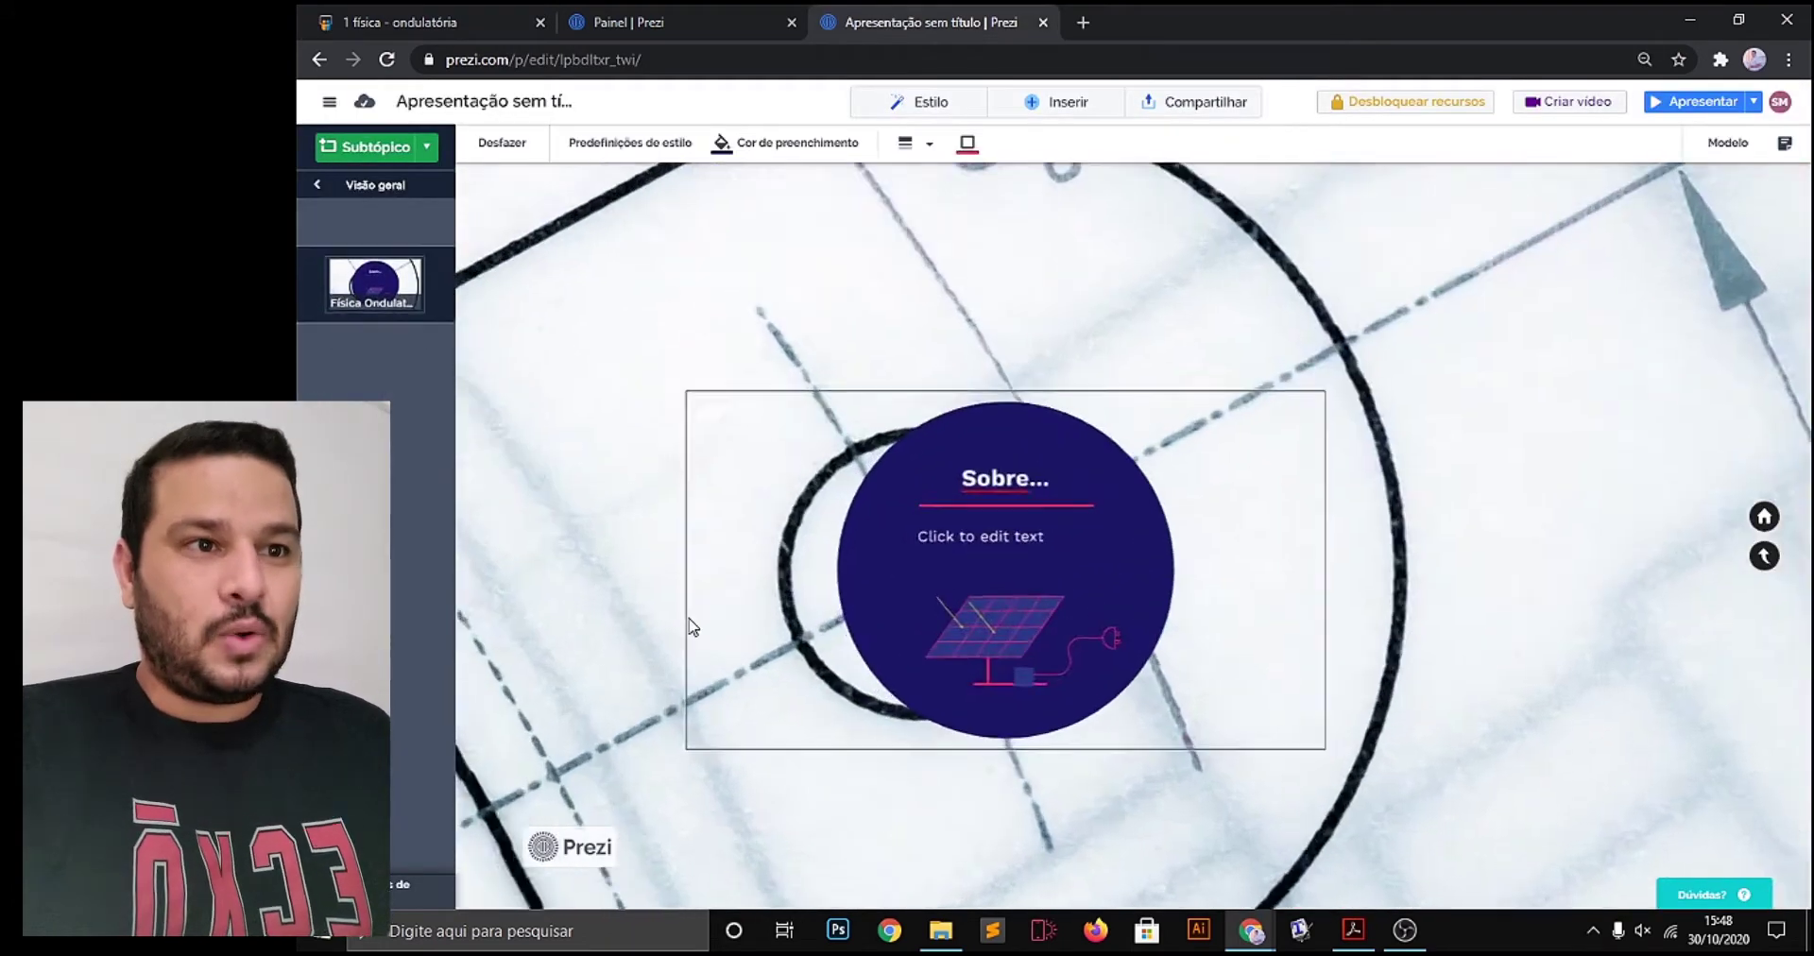
pyautogui.click(693, 625)
pyautogui.press('Right')
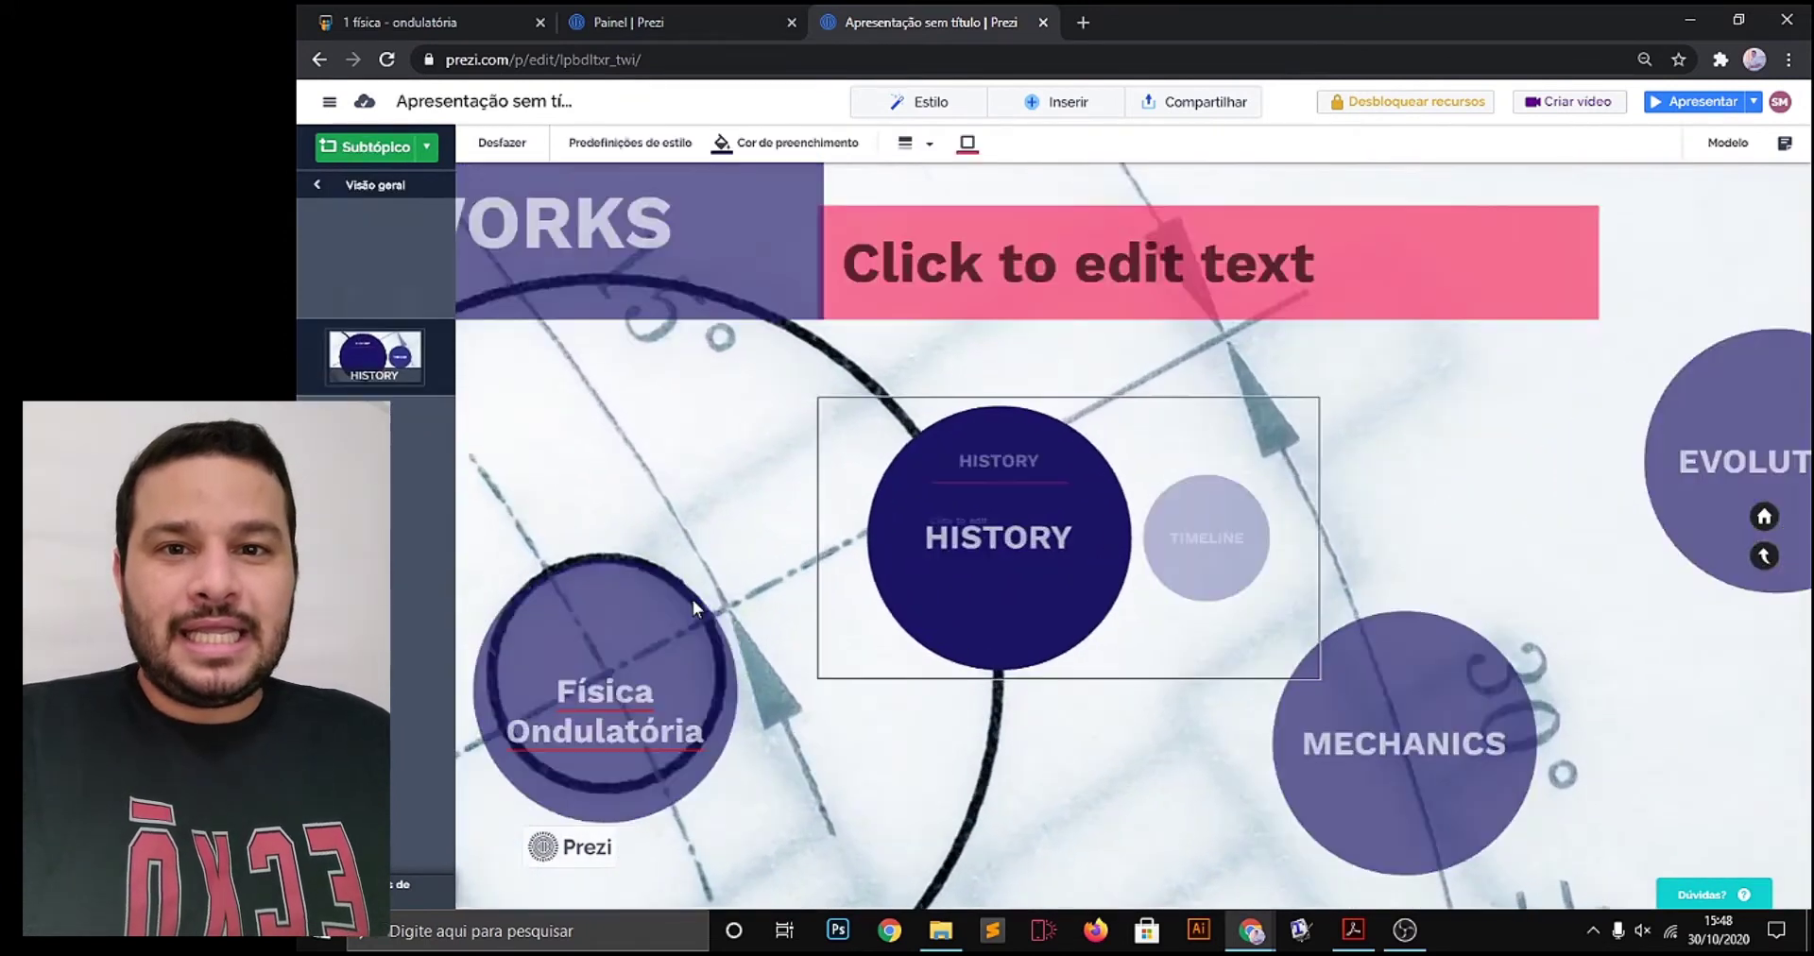
pyautogui.press('Right')
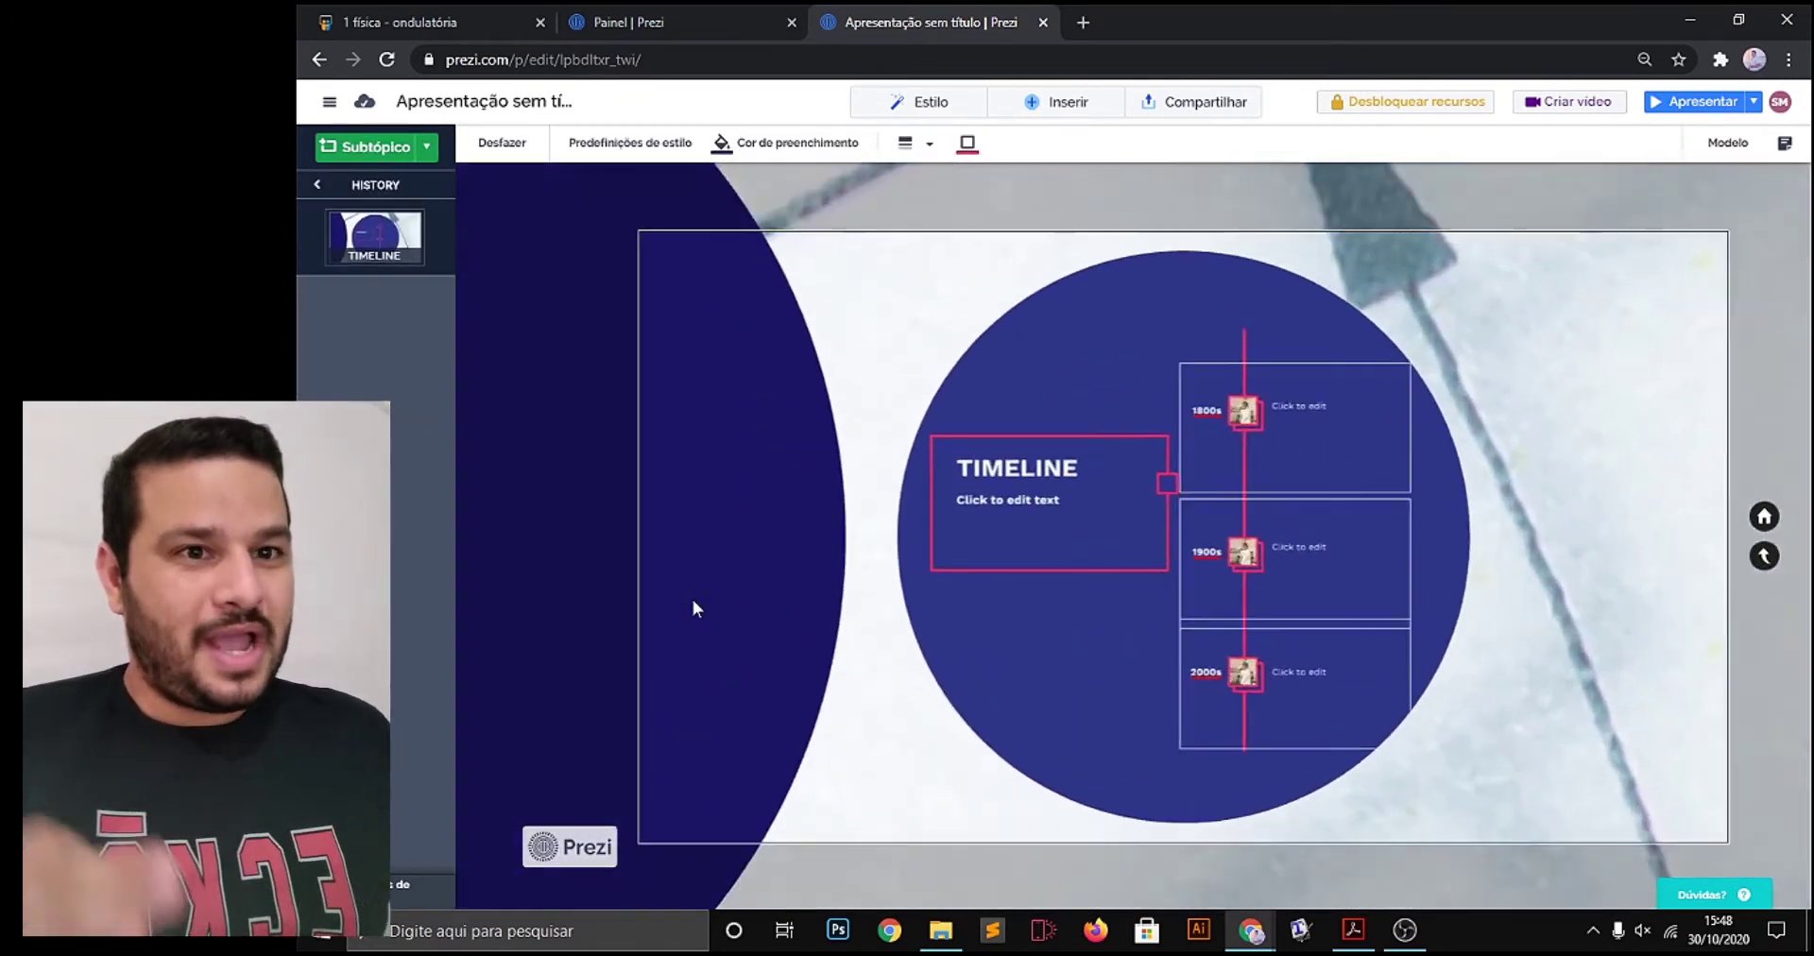
pyautogui.press('Right')
pyautogui.press('Right')
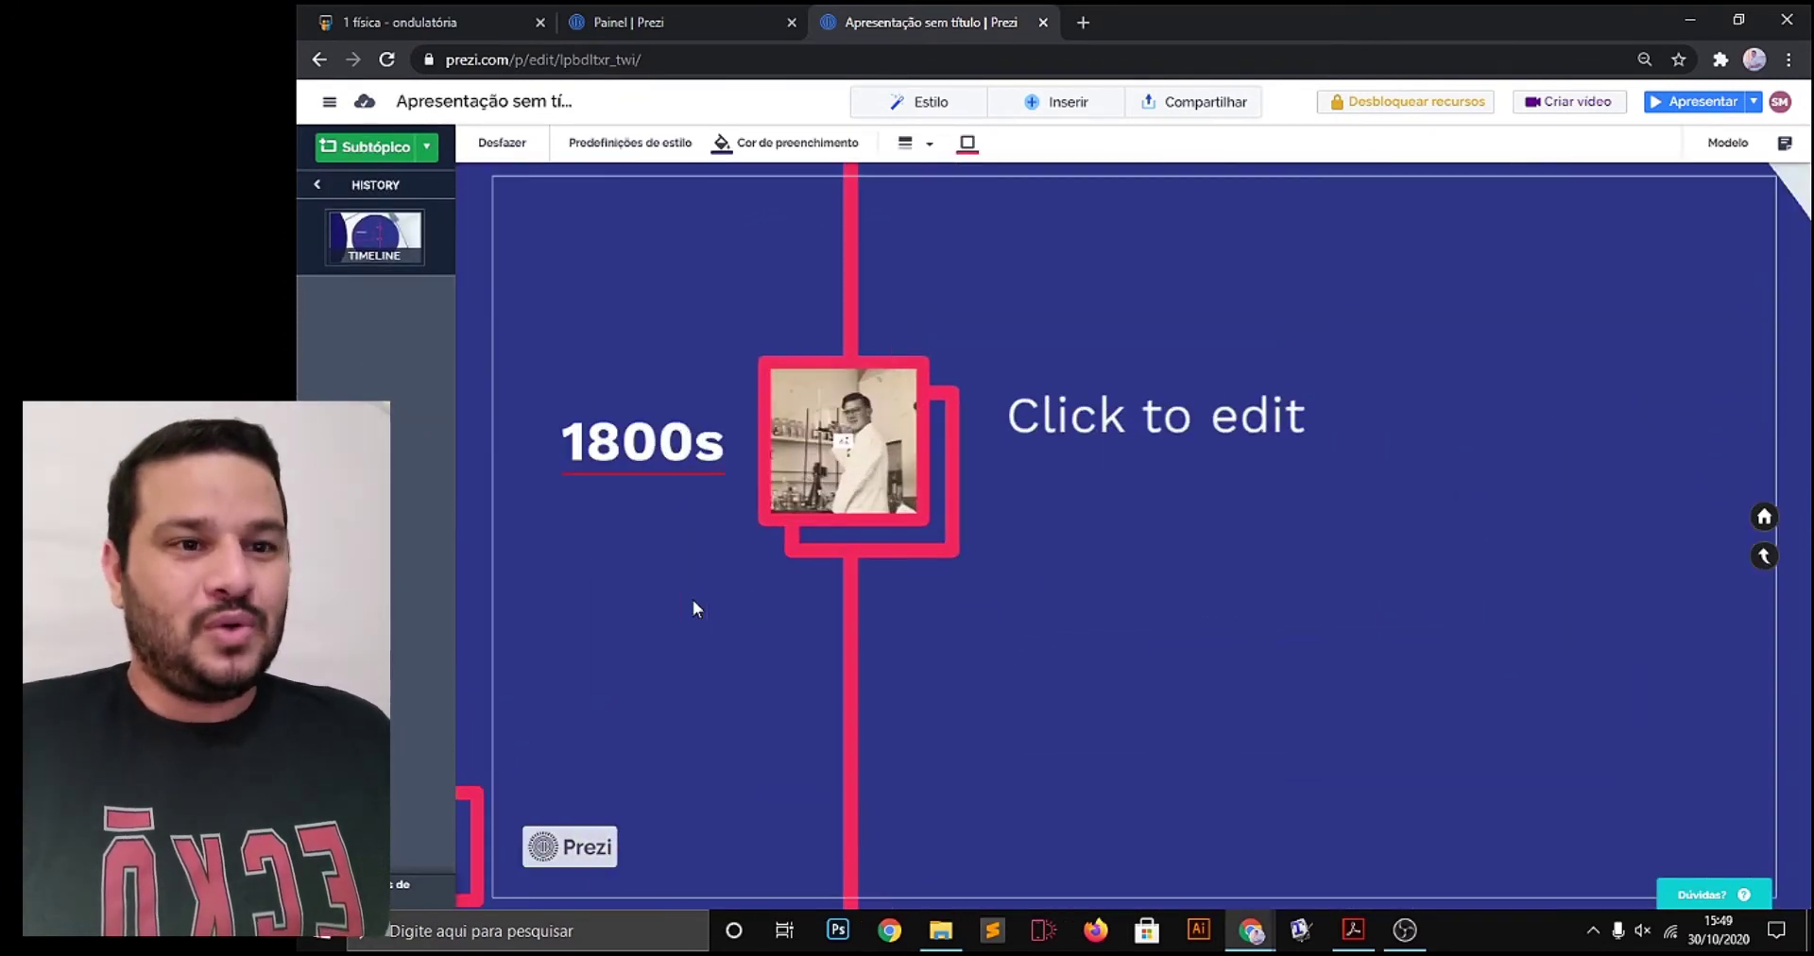
pyautogui.press('Right')
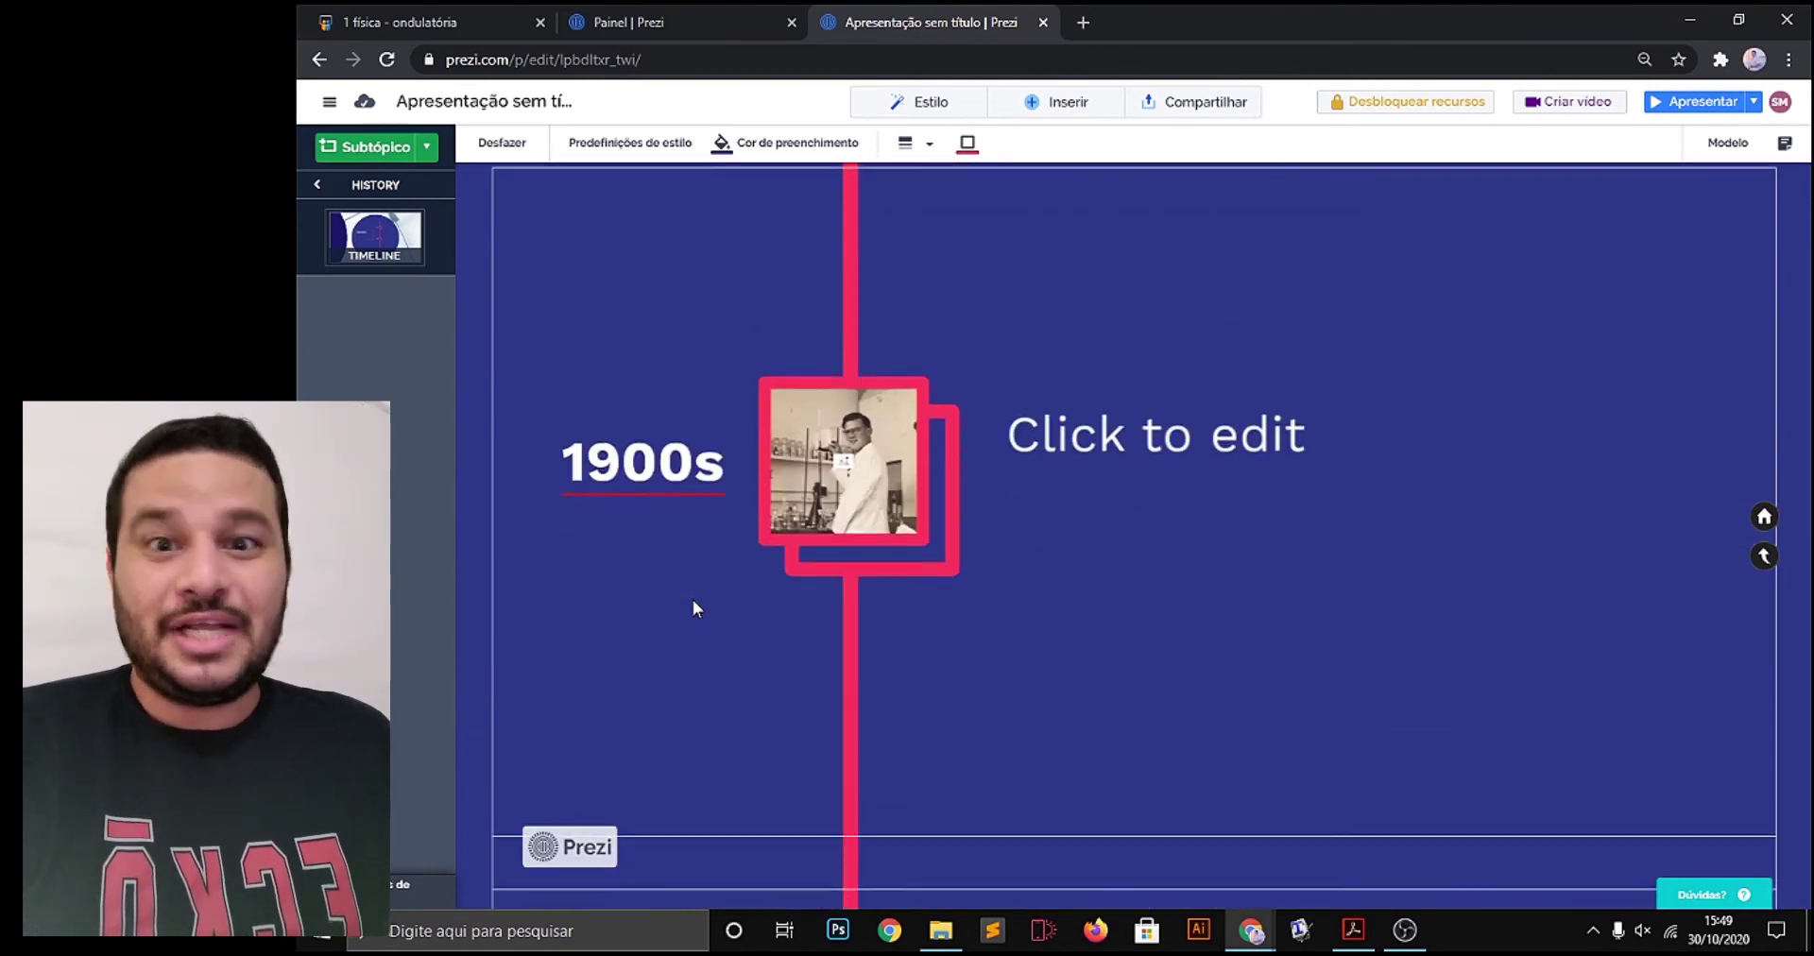
pyautogui.press('Right')
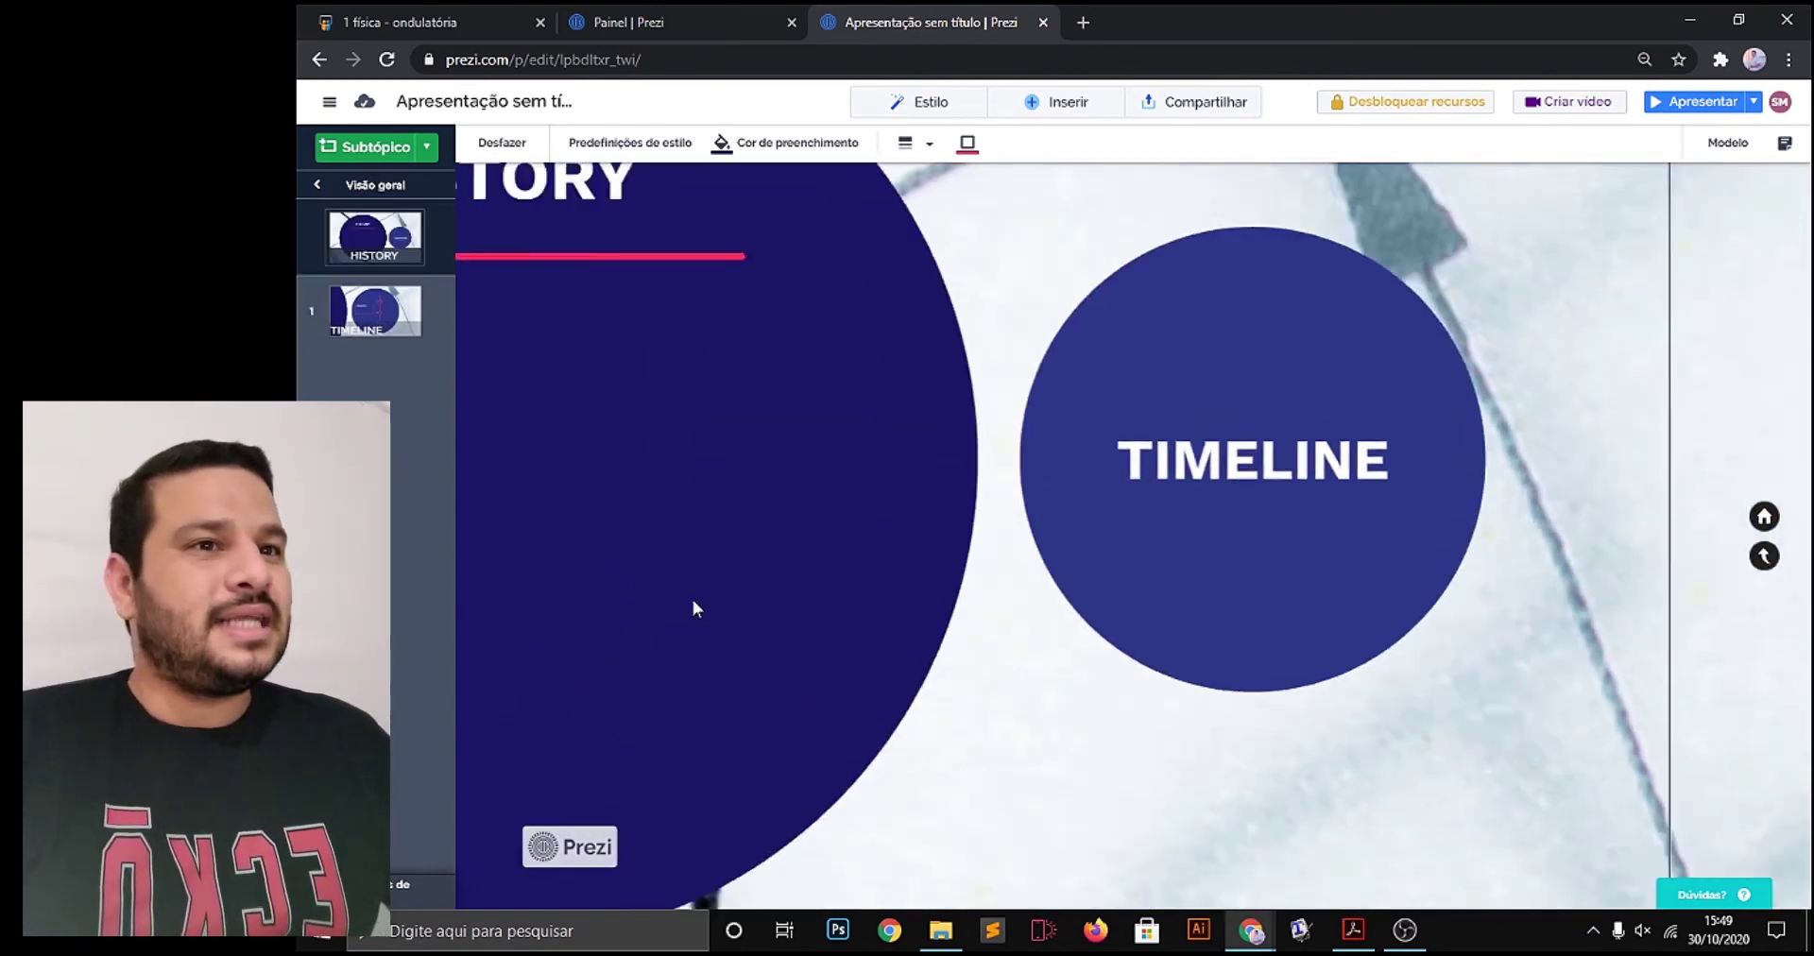
pyautogui.press('Right')
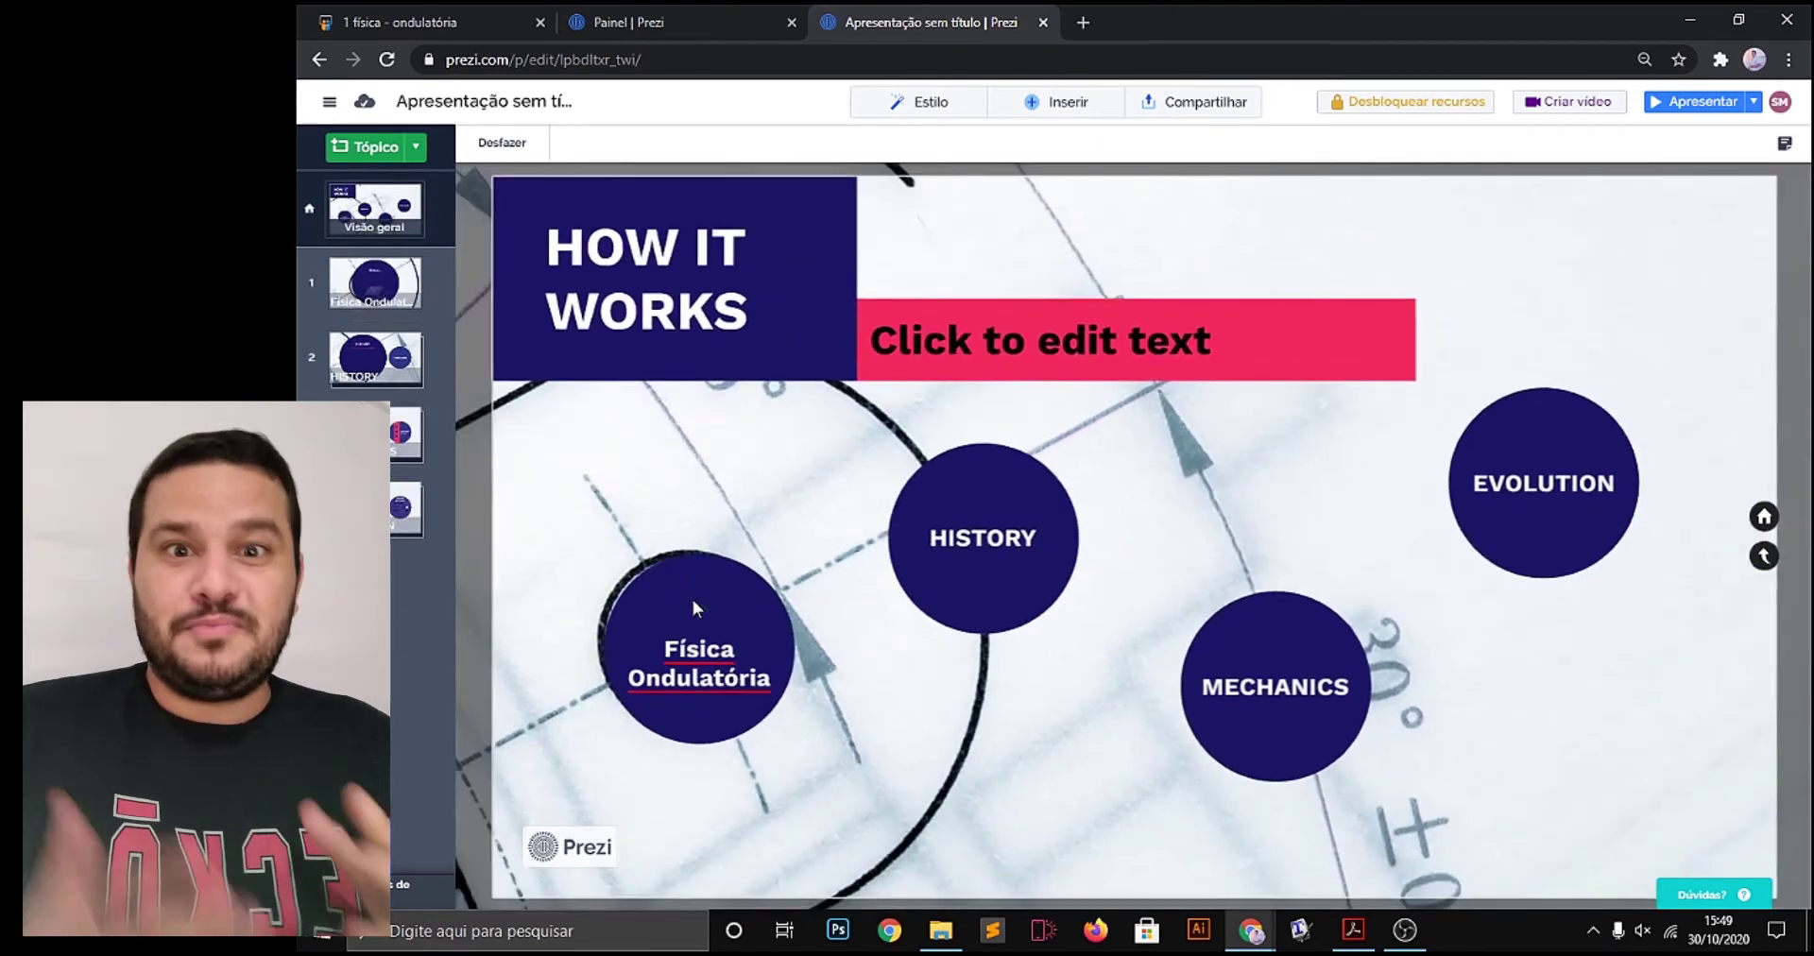